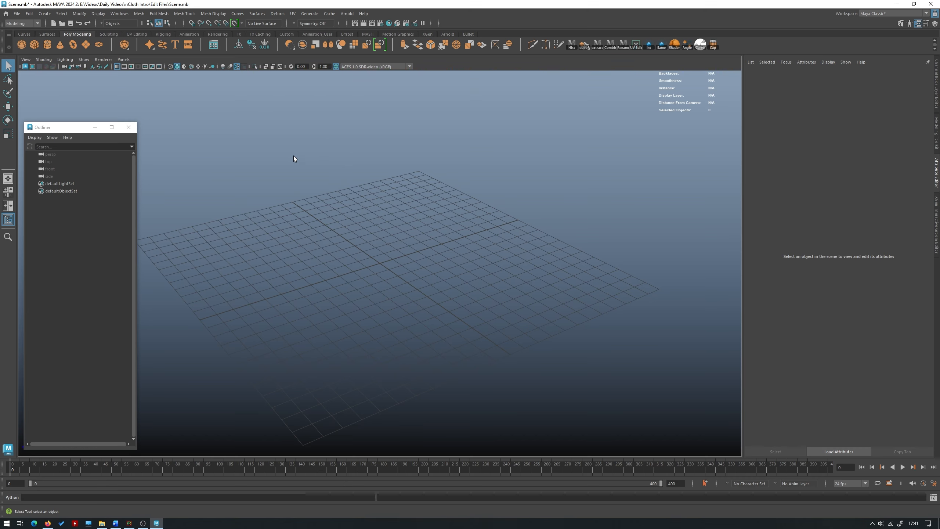
# - Create a polygon plane at the grid's centre and scale it up uniformly to about half the grid's width
pyautogui.keyDown('alt'); pyautogui.moveTo(362, 163); pyautogui.dragTo(354, 181); pyautogui.keyUp('alt')
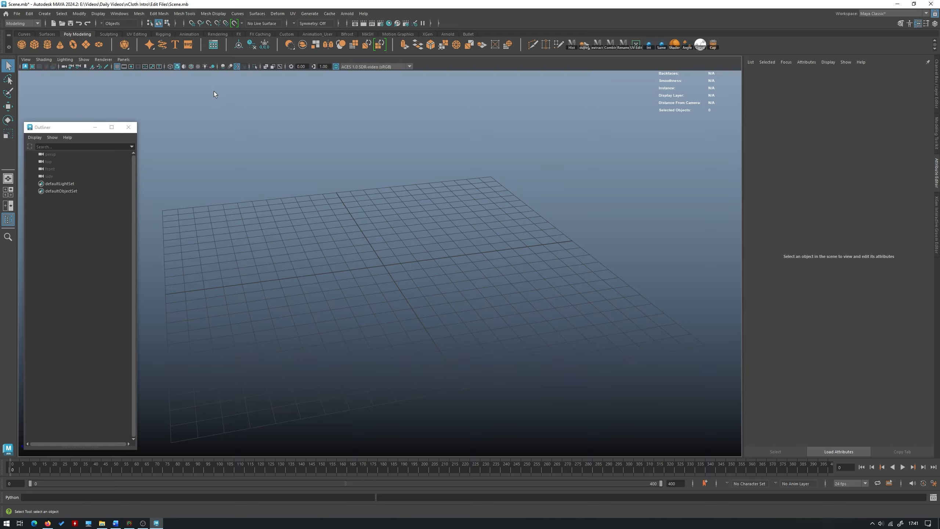
pyautogui.click(86, 47)
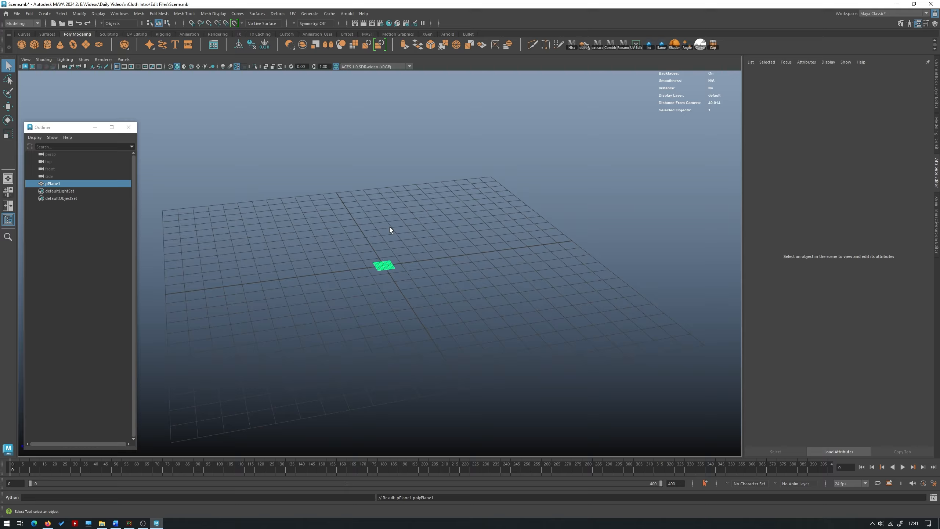
pyautogui.scroll(5, 599, 338)
pyautogui.keyDown('alt'); pyautogui.moveTo(491, 285); pyautogui.dragTo(452, 221); pyautogui.keyUp('alt')
pyautogui.press('w')
pyautogui.click(445, 248)
pyautogui.scroll(5, 398, 246)
pyautogui.click(399, 247)
pyautogui.press('r')
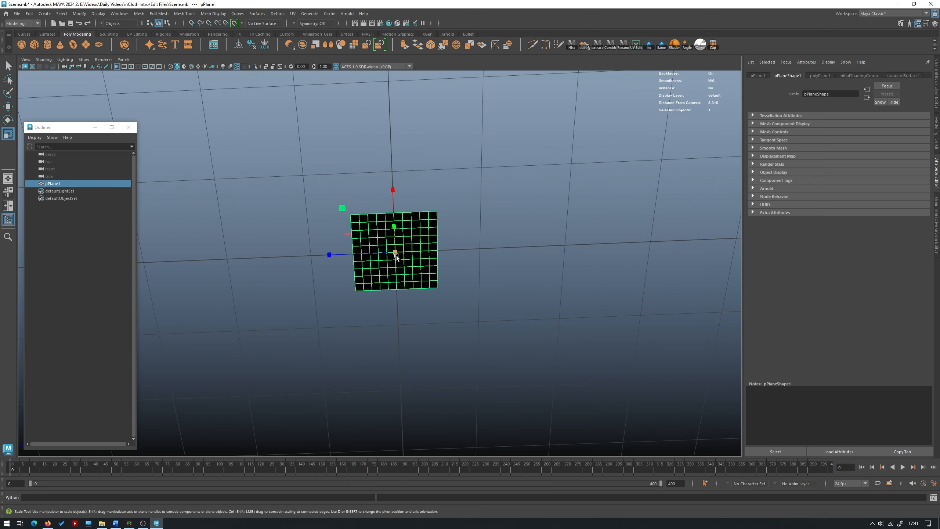
pyautogui.moveTo(393, 252); pyautogui.dragTo(577, 235)
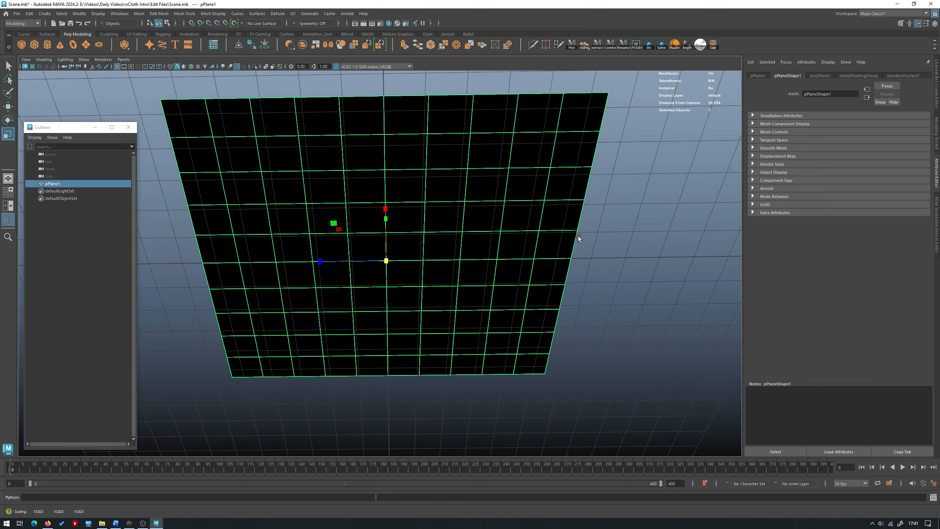
pyautogui.click(475, 207)
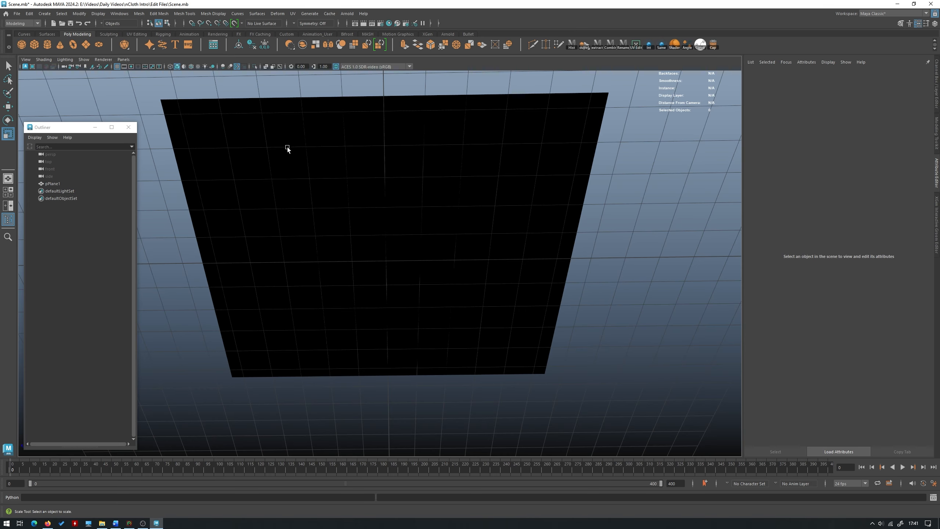
# - Move the plane straight up so it floats above the grid
pyautogui.keyDown('alt'); pyautogui.moveTo(287, 147); pyautogui.dragTo(348, 218); pyautogui.keyUp('alt')
pyautogui.click(364, 123)
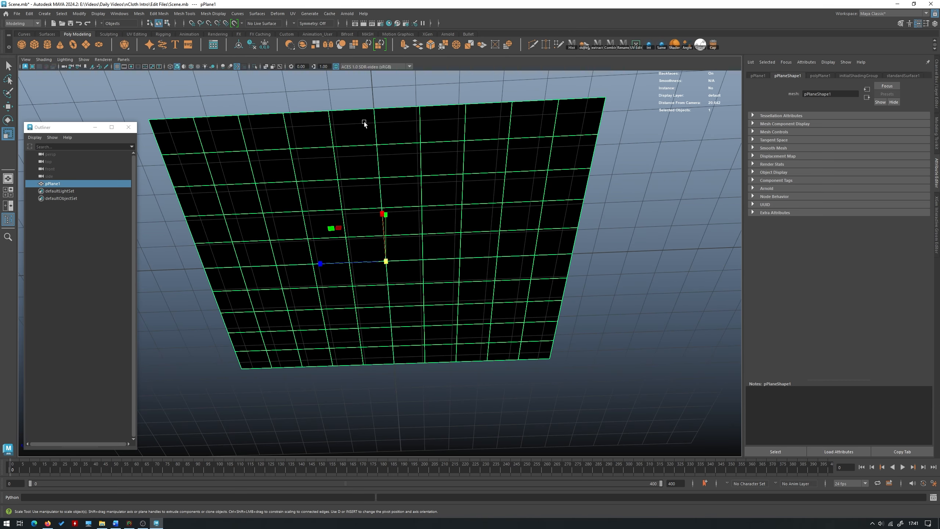
pyautogui.keyDown('alt'); pyautogui.moveTo(365, 124); pyautogui.dragTo(389, 127); pyautogui.keyUp('alt')
pyautogui.click(390, 128)
pyautogui.click(414, 216)
pyautogui.keyDown('alt'); pyautogui.moveTo(414, 216); pyautogui.dragTo(460, 129); pyautogui.keyUp('alt')
pyautogui.moveTo(459, 129)
pyautogui.keyDown('alt'); pyautogui.mouseDown(button='right')
pyautogui.moveTo(529, 138)
pyautogui.moveTo(464, 144)
pyautogui.mouseUp(button='right'); pyautogui.keyUp('alt')
pyautogui.click(529, 138)
pyautogui.keyDown('alt'); pyautogui.moveTo(464, 144); pyautogui.dragTo(464, 147); pyautogui.keyUp('alt')
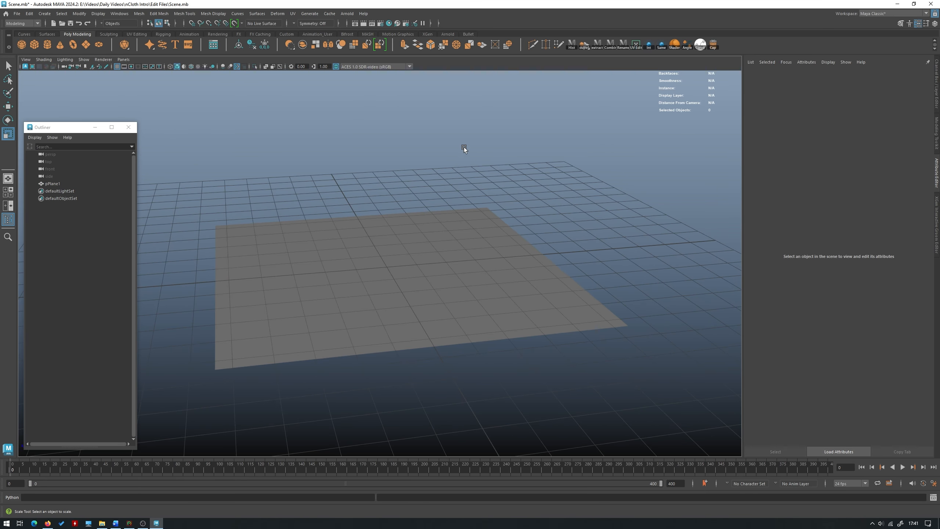
pyautogui.click(400, 218)
pyautogui.press('w')
pyautogui.moveTo(388, 215); pyautogui.dragTo(388, 129)
pyautogui.click(556, 113)
pyautogui.keyDown('alt'); pyautogui.moveTo(556, 113); pyautogui.dragTo(450, 111, button='right'); pyautogui.keyUp('alt')
pyautogui.keyDown('alt'); pyautogui.moveTo(450, 111); pyautogui.dragTo(465, 153); pyautogui.keyUp('alt')
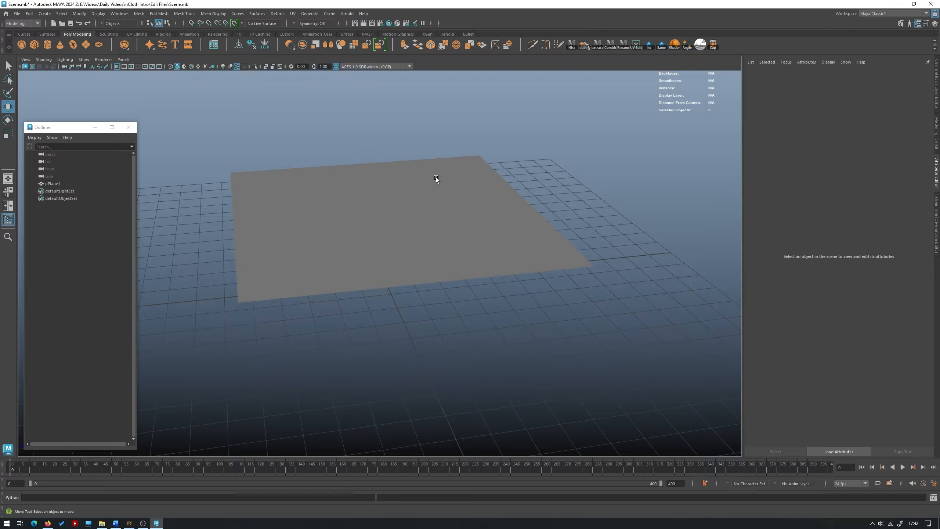
pyautogui.click(431, 239)
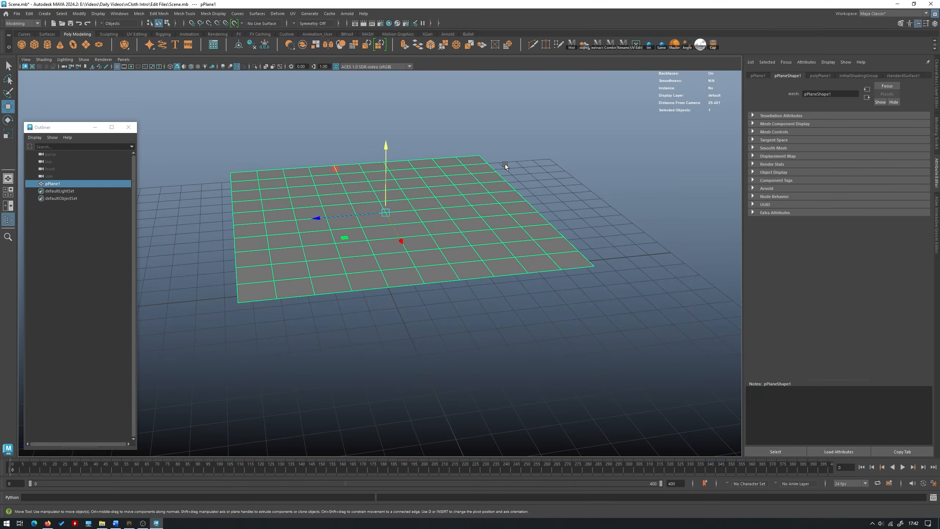
pyautogui.keyDown('alt'); pyautogui.moveTo(517, 119); pyautogui.dragTo(510, 127); pyautogui.keyUp('alt')
pyautogui.click(487, 129)
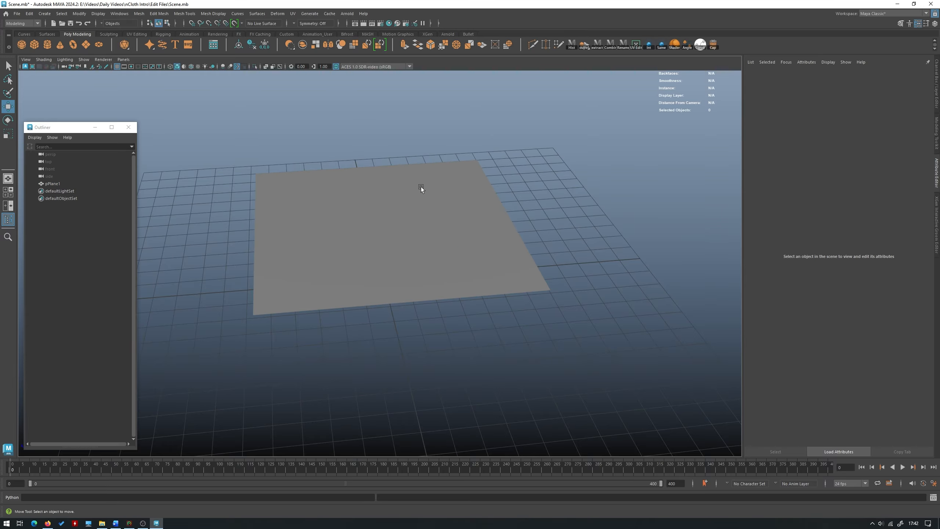
# - Switch to the FX menu set and convert the plane into an nCloth object
pyautogui.click(420, 187)
pyautogui.keyDown('alt'); pyautogui.moveTo(421, 187); pyautogui.dragTo(417, 156); pyautogui.keyUp('alt')
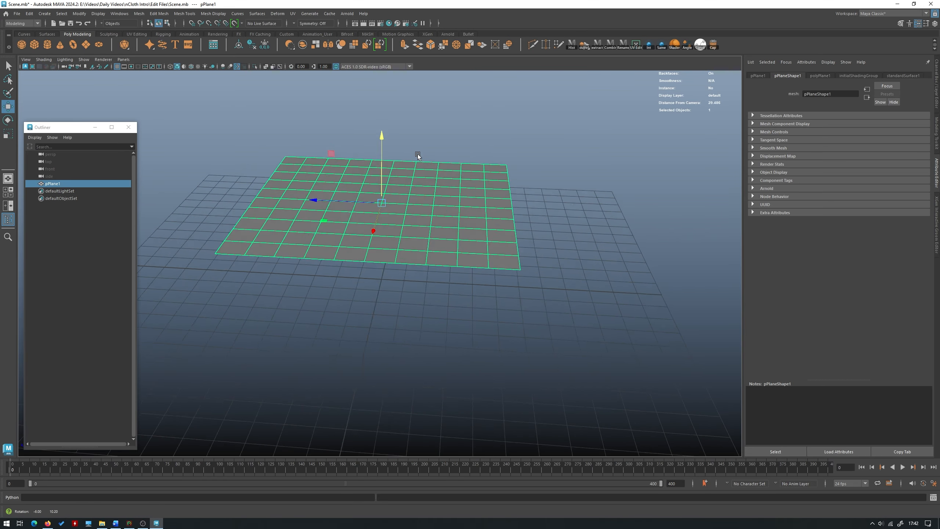
pyautogui.keyDown('alt'); pyautogui.moveTo(417, 156); pyautogui.dragTo(474, 214, button='right'); pyautogui.keyUp('alt')
pyautogui.keyDown('alt'); pyautogui.moveTo(474, 214); pyautogui.dragTo(485, 225); pyautogui.keyUp('alt')
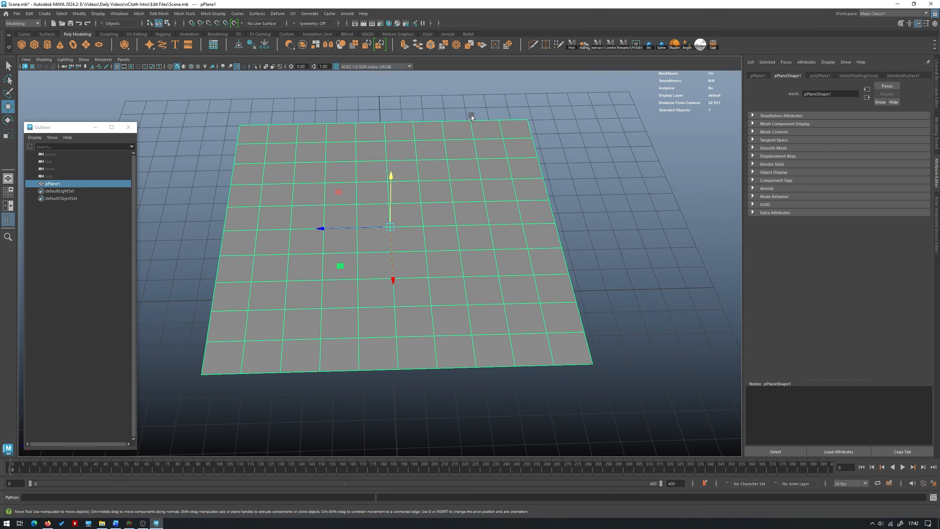
pyautogui.keyDown('alt'); pyautogui.moveTo(470, 116); pyautogui.dragTo(430, 137); pyautogui.keyUp('alt')
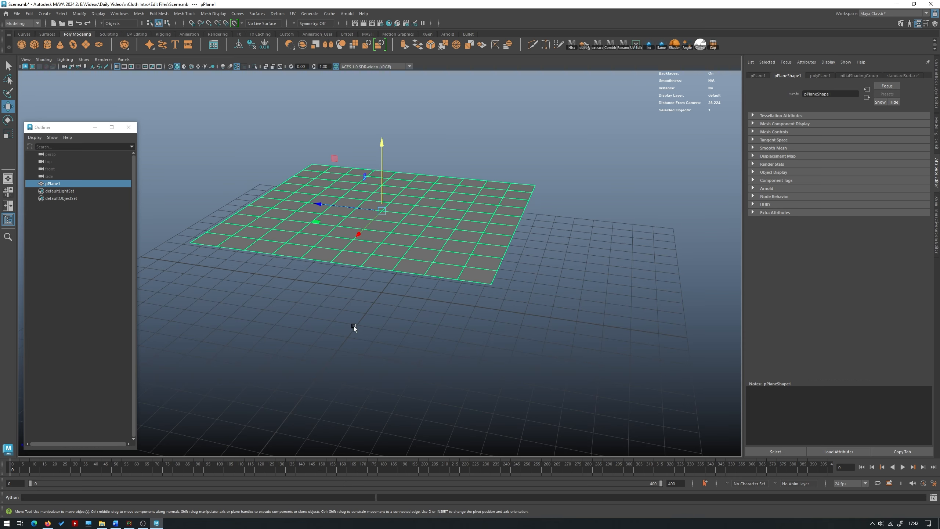
pyautogui.click(29, 25)
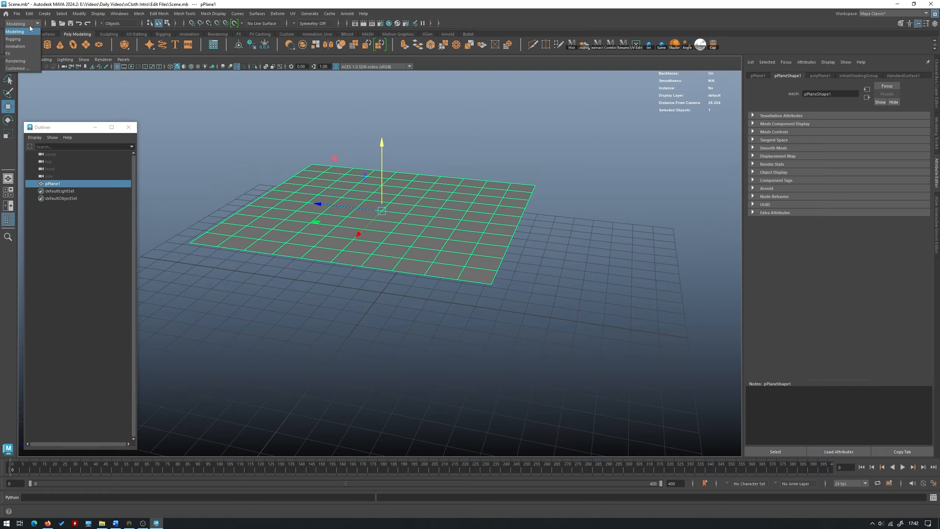
pyautogui.click(26, 53)
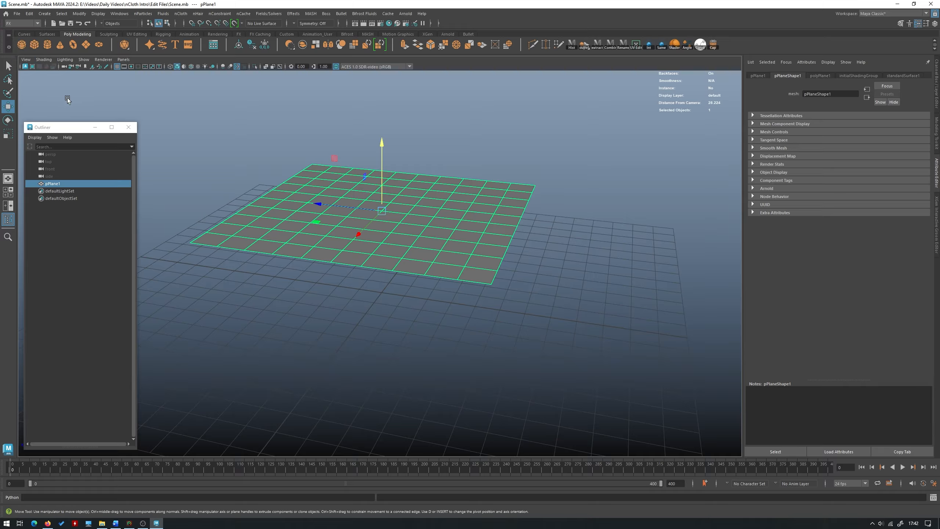
pyautogui.click(181, 14)
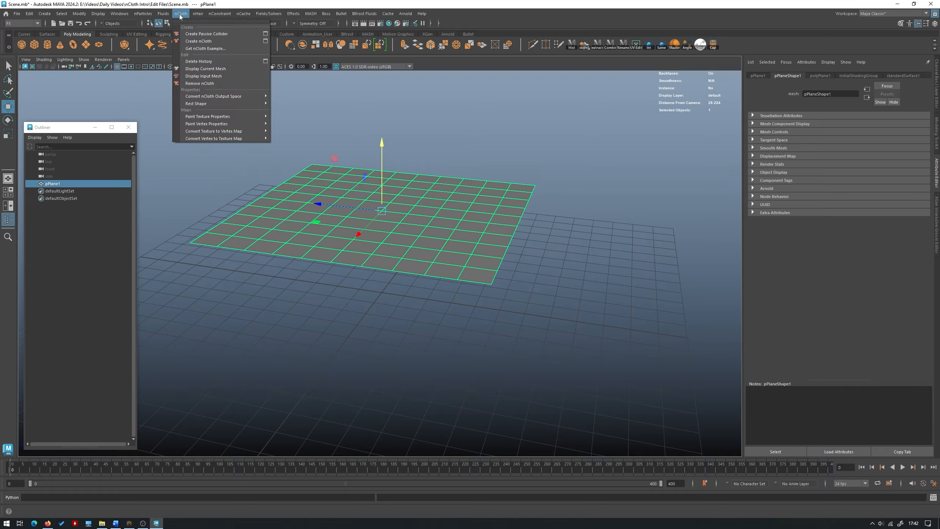
pyautogui.click(207, 42)
pyautogui.keyDown('alt'); pyautogui.moveTo(196, 245); pyautogui.dragTo(265, 228); pyautogui.keyUp('alt')
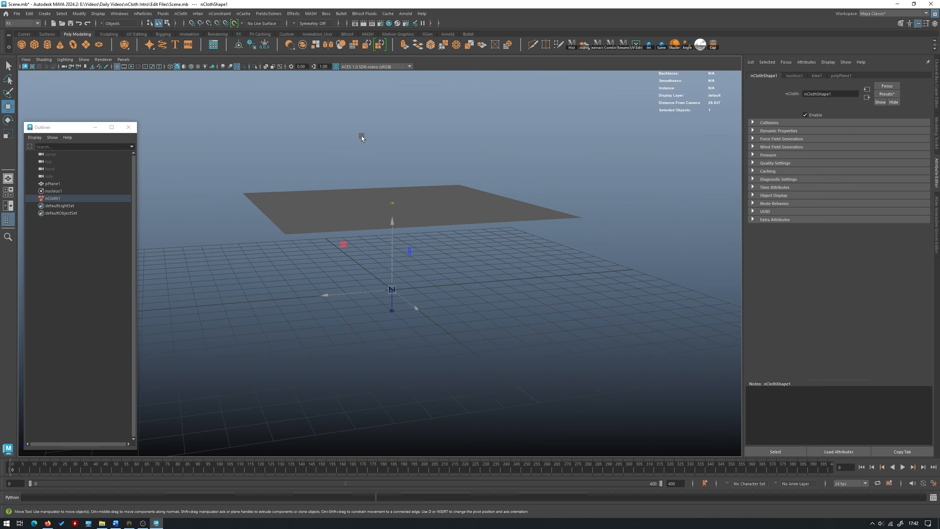
# - Play the nCloth simulation to watch the plane fall, stop it and return to frame 0
pyautogui.click(362, 136)
pyautogui.keyDown('alt'); pyautogui.moveTo(368, 121); pyautogui.dragTo(373, 164); pyautogui.keyUp('alt')
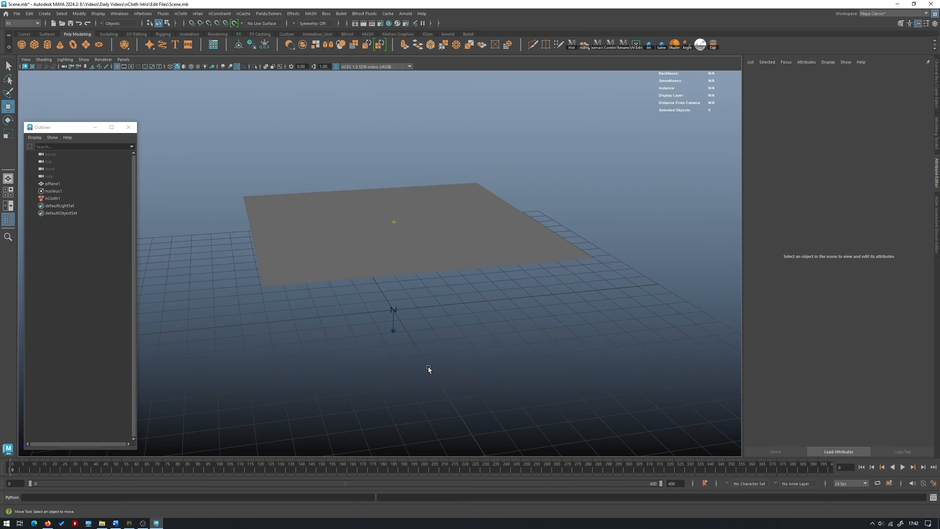
pyautogui.click(903, 467)
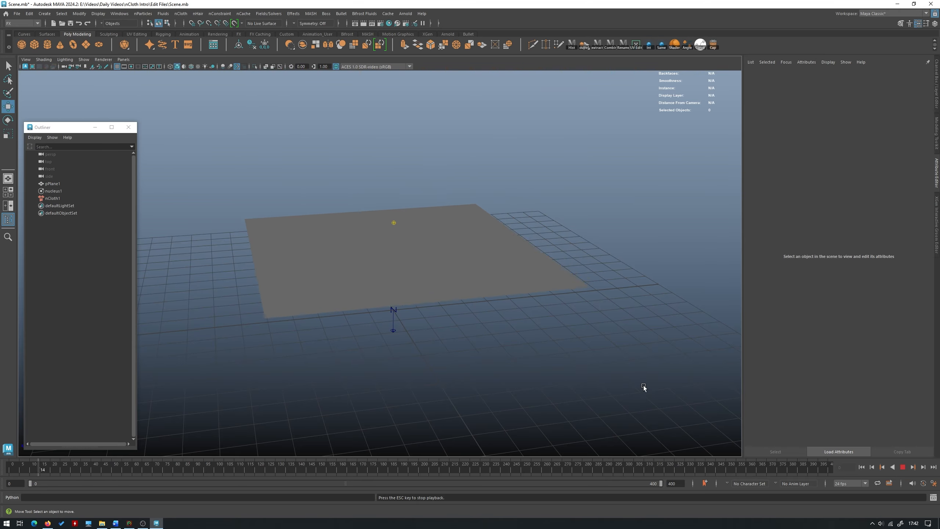
pyautogui.keyDown('alt'); pyautogui.moveTo(585, 382); pyautogui.dragTo(403, 238); pyautogui.keyUp('alt')
pyautogui.keyDown('alt'); pyautogui.moveTo(439, 265); pyautogui.dragTo(449, 296); pyautogui.keyUp('alt')
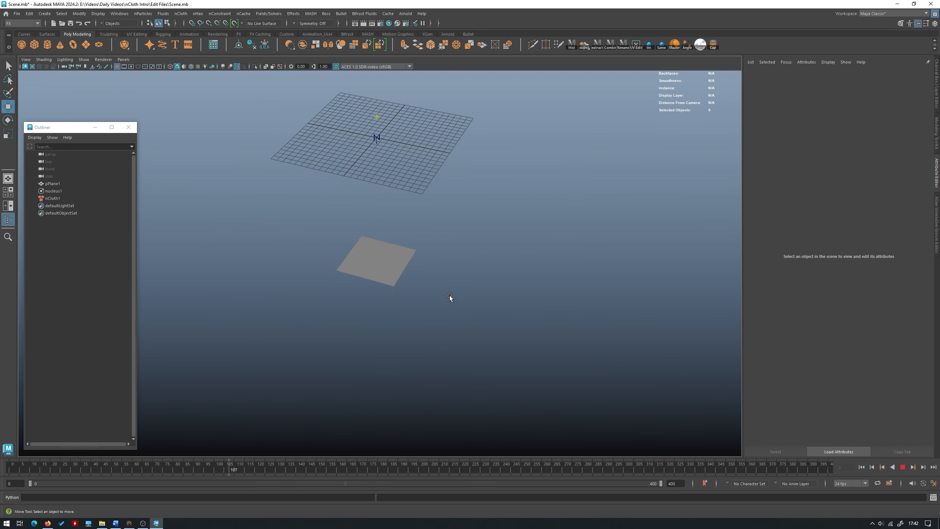
pyautogui.keyDown('alt'); pyautogui.moveTo(613, 380); pyautogui.dragTo(518, 370); pyautogui.keyUp('alt')
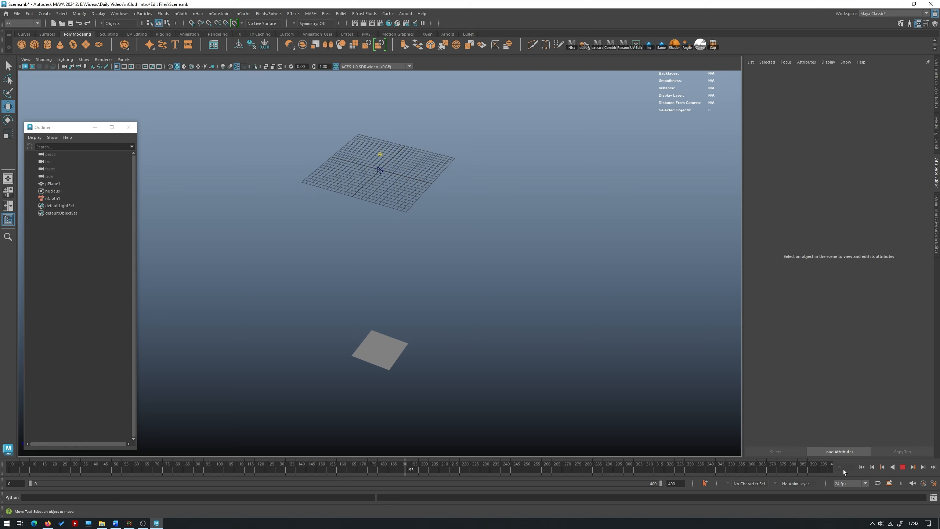
pyautogui.click(902, 468)
pyautogui.moveTo(438, 469); pyautogui.dragTo(9, 469)
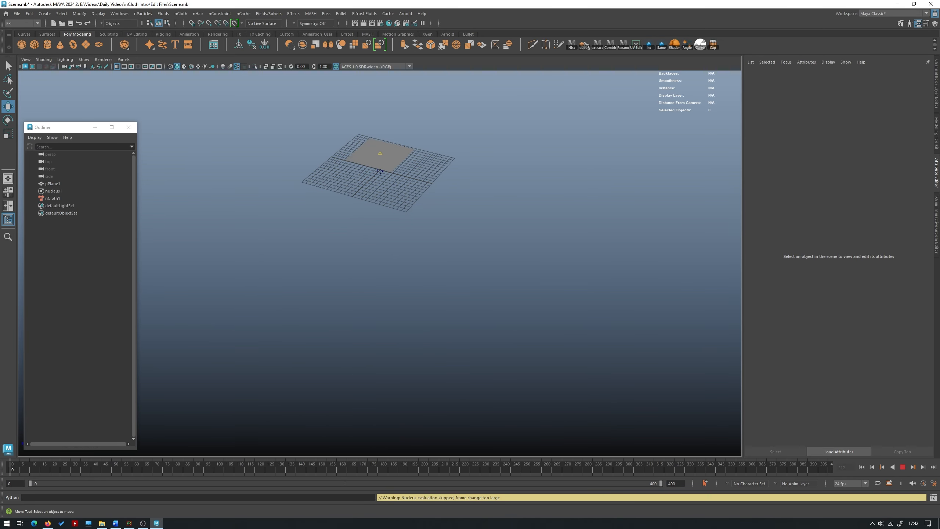
# - Examine the nCloth plane and its position above the grid from several angles
pyautogui.keyDown('alt'); pyautogui.moveTo(422, 126); pyautogui.dragTo(392, 274, button='middle'); pyautogui.keyUp('alt')
pyautogui.keyDown('alt'); pyautogui.moveTo(393, 274); pyautogui.dragTo(441, 323, button='right'); pyautogui.keyUp('alt')
pyautogui.keyDown('alt'); pyautogui.moveTo(441, 323); pyautogui.dragTo(481, 279); pyautogui.keyUp('alt')
pyautogui.keyDown('alt'); pyautogui.moveTo(481, 279); pyautogui.dragTo(494, 282, button='right'); pyautogui.keyUp('alt')
pyautogui.click(371, 195)
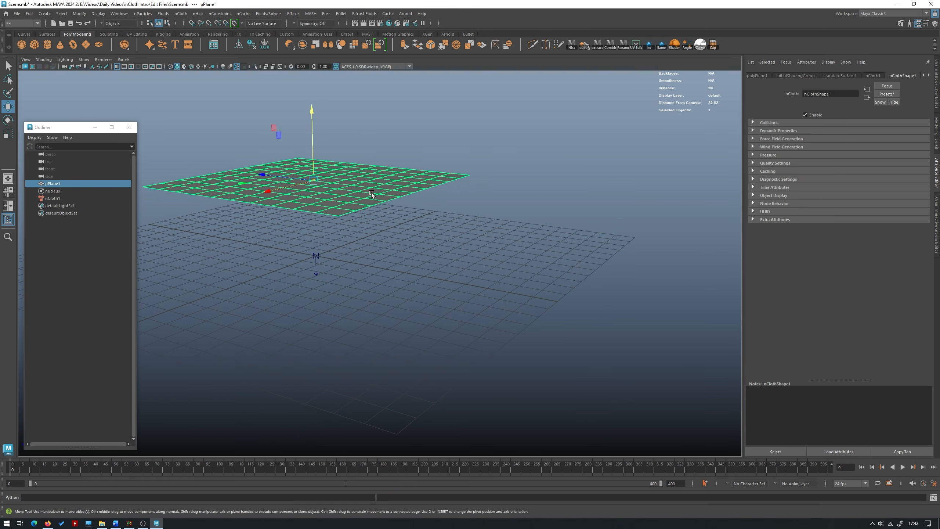
pyautogui.keyDown('alt'); pyautogui.moveTo(436, 231); pyautogui.dragTo(469, 253, button='middle'); pyautogui.keyUp('alt')
pyautogui.keyDown('alt'); pyautogui.moveTo(392, 229); pyautogui.dragTo(400, 257); pyautogui.keyUp('alt')
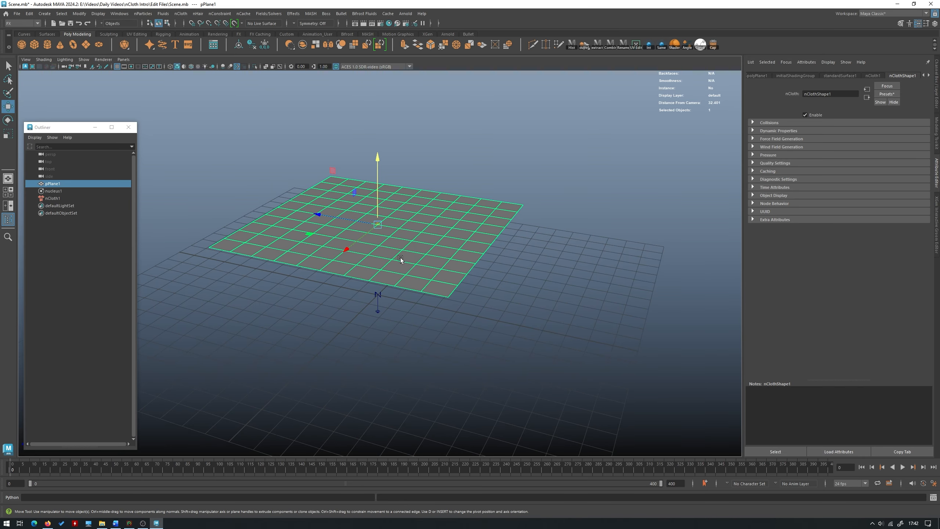
pyautogui.click(519, 164)
pyautogui.keyDown('alt'); pyautogui.moveTo(445, 231); pyautogui.dragTo(460, 182); pyautogui.keyUp('alt')
pyautogui.click(462, 214)
pyautogui.press('f')
pyautogui.click(492, 167)
pyautogui.keyDown('alt'); pyautogui.moveTo(492, 168); pyautogui.dragTo(426, 184, button='right'); pyautogui.keyUp('alt')
pyautogui.keyDown('alt'); pyautogui.moveTo(423, 211); pyautogui.dragTo(425, 196, button='middle'); pyautogui.keyUp('alt')
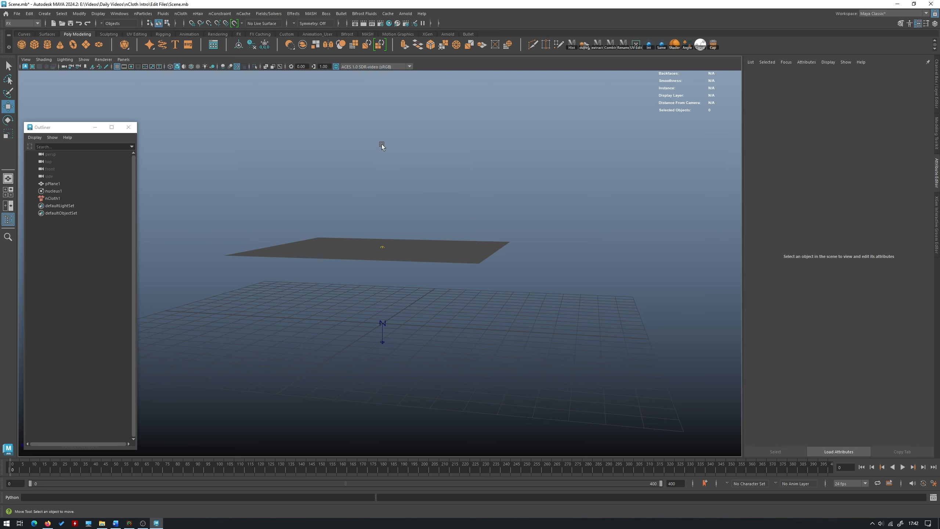
pyautogui.keyDown('alt'); pyautogui.moveTo(382, 144); pyautogui.dragTo(399, 189); pyautogui.keyUp('alt')
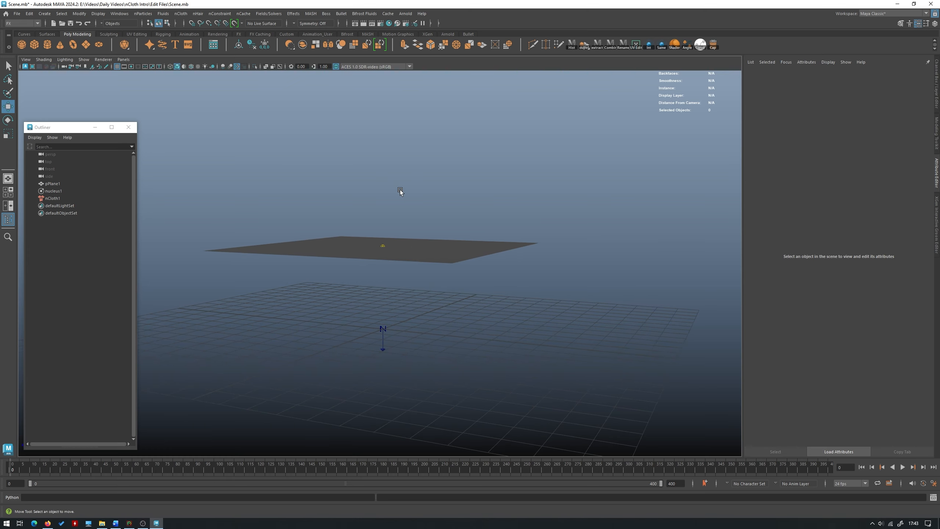
# - Create a polygon cube, scale it up uniformly and raise it to sit just beneath the cloth plane
pyautogui.click(35, 44)
pyautogui.press('r')
pyautogui.moveTo(383, 329); pyautogui.dragTo(411, 339)
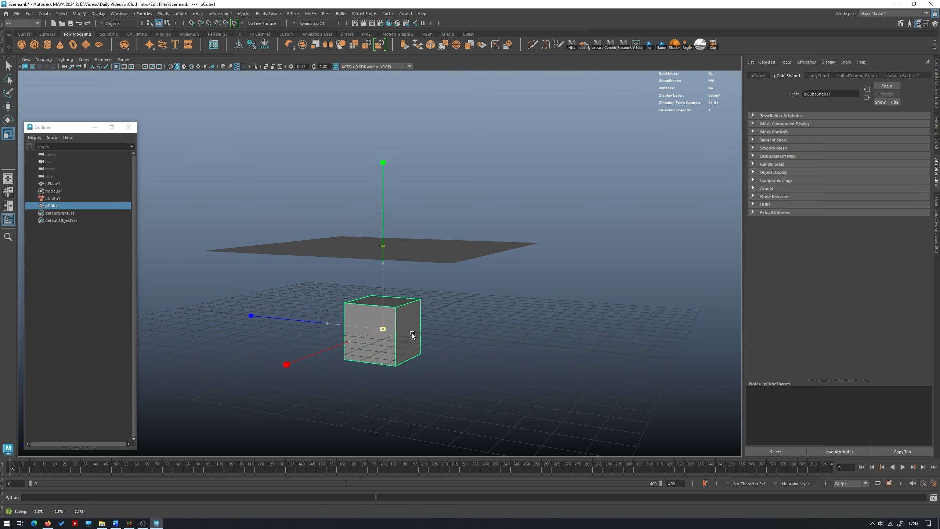
pyautogui.press('w')
pyautogui.moveTo(383, 298); pyautogui.dragTo(414, 257)
pyautogui.click(425, 277)
pyautogui.click(385, 313)
pyautogui.keyDown('alt'); pyautogui.moveTo(283, 141); pyautogui.dragTo(279, 141); pyautogui.keyUp('alt')
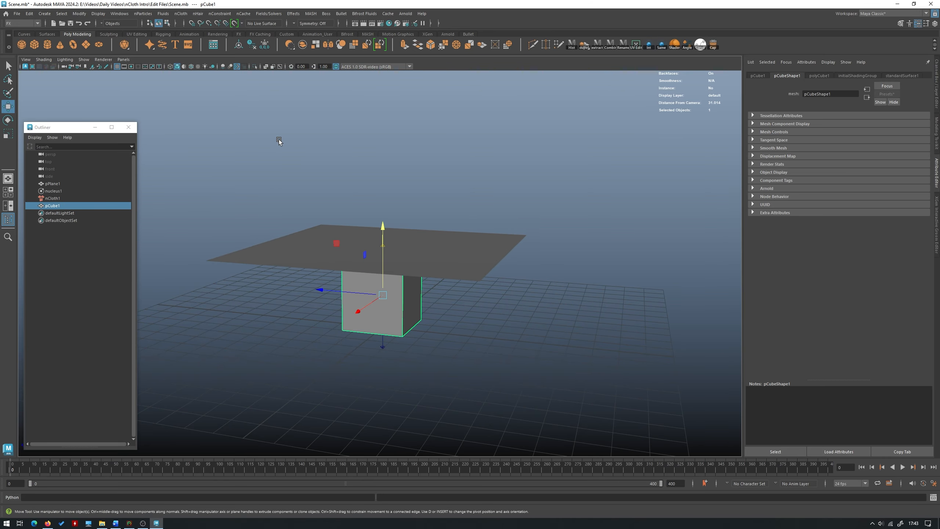
# - Make the cube a passive collider for the nCloth plane
pyautogui.click(184, 14)
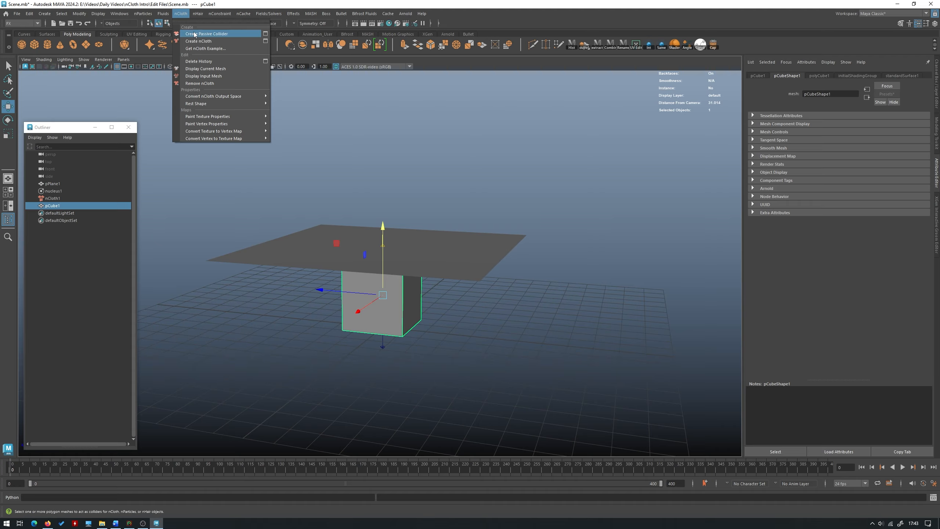
pyautogui.click(207, 34)
pyautogui.keyDown('alt'); pyautogui.moveTo(349, 117); pyautogui.dragTo(333, 107); pyautogui.keyUp('alt')
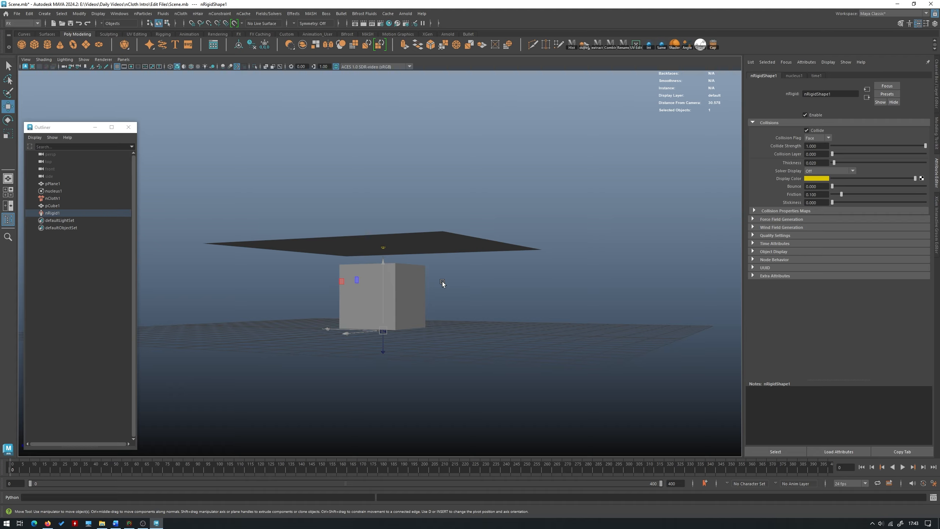
pyautogui.keyDown('alt'); pyautogui.moveTo(437, 270); pyautogui.dragTo(400, 298); pyautogui.keyUp('alt')
pyautogui.click(400, 299)
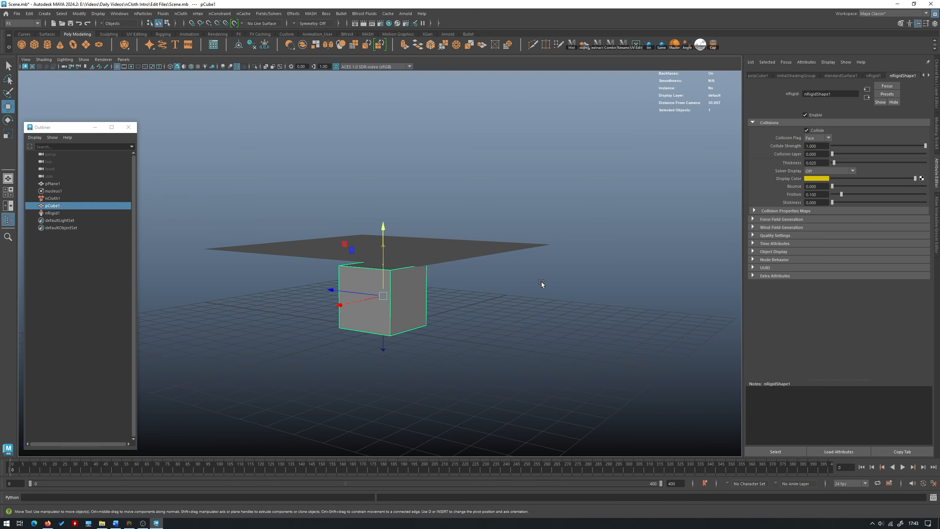
# - Play the nCloth simulation to watch the plane fall onto the cube, then stop playback
pyautogui.click(516, 282)
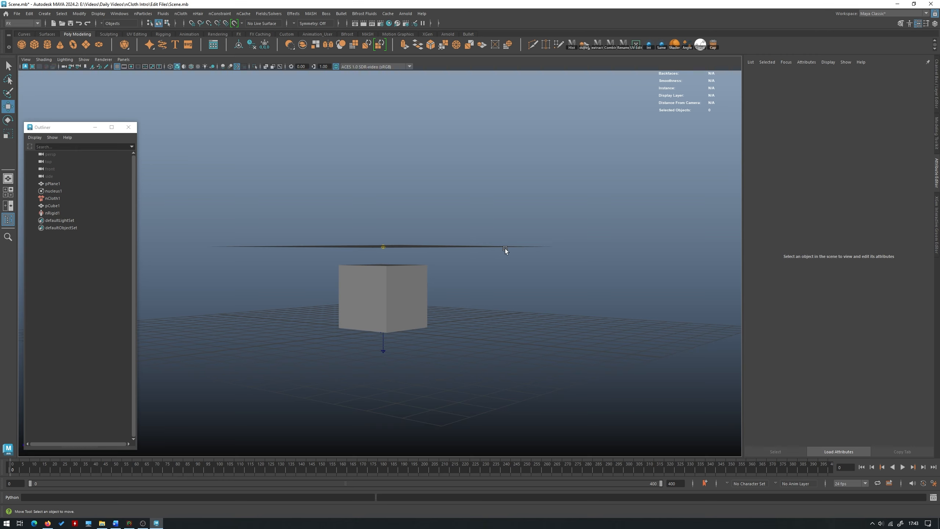
pyautogui.keyDown('alt'); pyautogui.moveTo(505, 250); pyautogui.dragTo(384, 225); pyautogui.keyUp('alt')
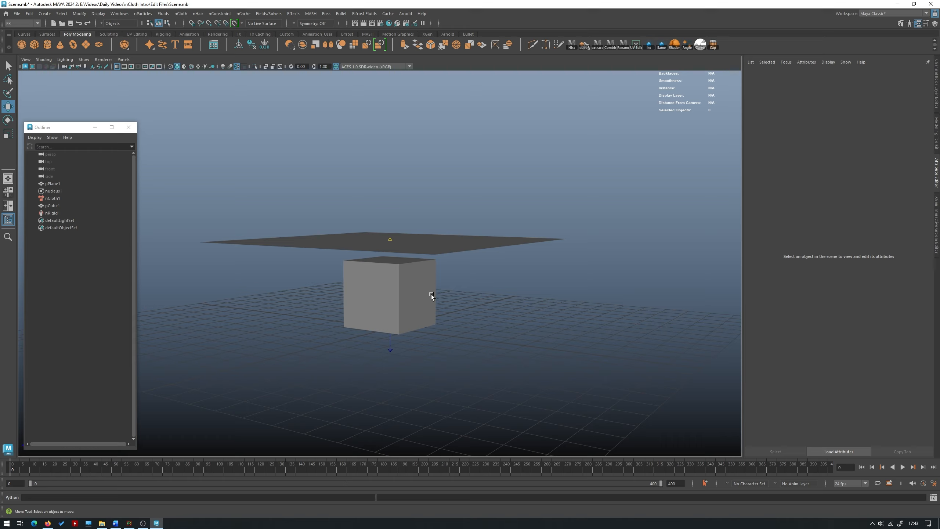
pyautogui.click(902, 467)
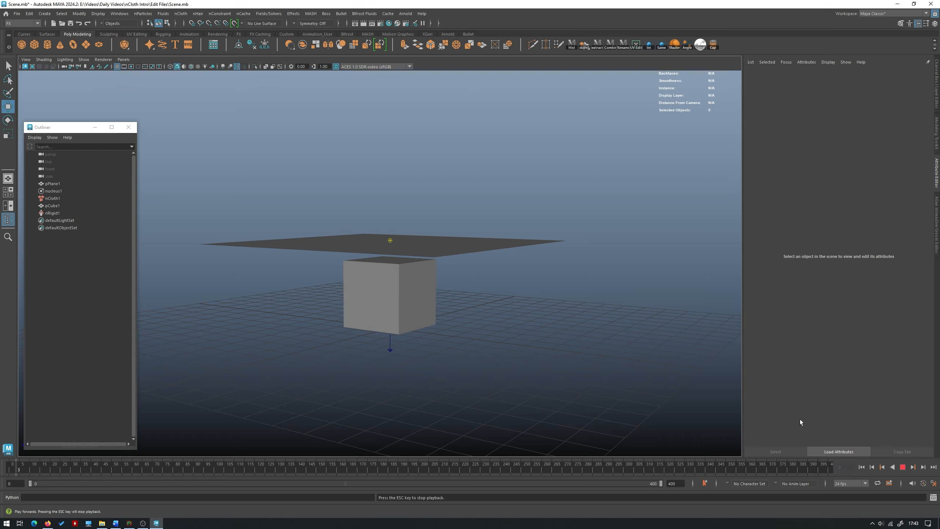
pyautogui.keyDown('alt'); pyautogui.moveTo(462, 276); pyautogui.dragTo(422, 302); pyautogui.keyUp('alt')
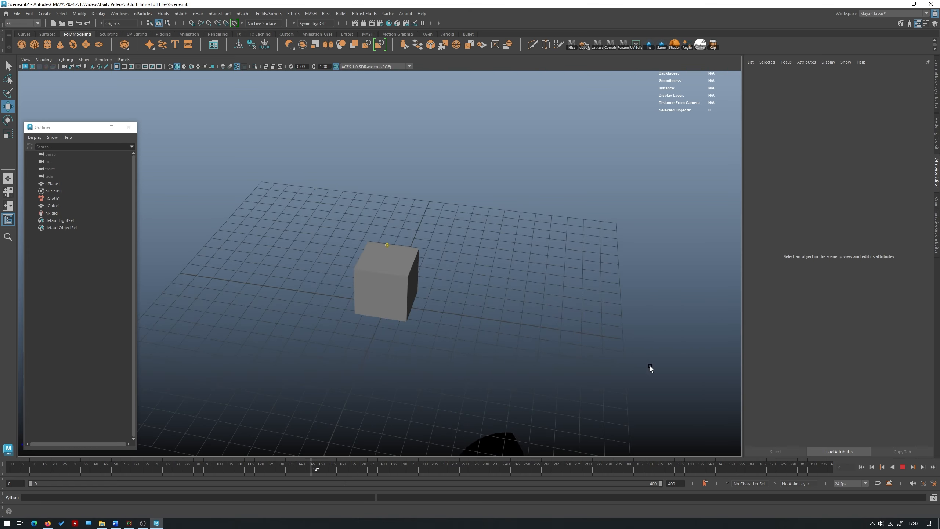
pyautogui.keyDown('alt'); pyautogui.moveTo(650, 367); pyautogui.dragTo(696, 396); pyautogui.keyUp('alt')
pyautogui.click(902, 467)
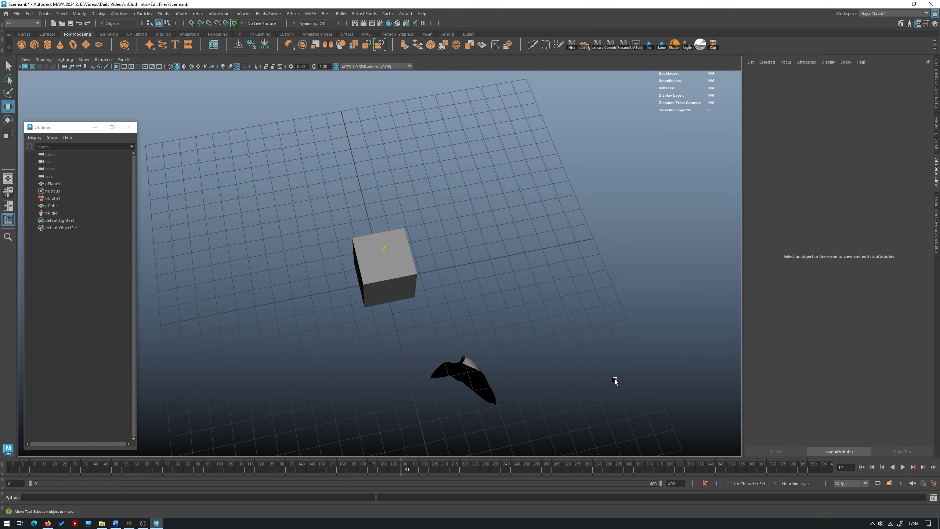
# - Examine the fallen cloth from several angles and run the simulation further
pyautogui.keyDown('alt'); pyautogui.moveTo(614, 380); pyautogui.dragTo(324, 336, button='right'); pyautogui.keyUp('alt')
pyautogui.keyDown('alt'); pyautogui.moveTo(324, 335); pyautogui.dragTo(343, 256); pyautogui.keyUp('alt')
pyautogui.keyDown('alt'); pyautogui.moveTo(466, 397); pyautogui.dragTo(470, 218, button='middle'); pyautogui.keyUp('alt')
pyautogui.keyDown('alt'); pyautogui.moveTo(470, 218); pyautogui.dragTo(403, 254); pyautogui.keyUp('alt')
pyautogui.keyDown('alt'); pyautogui.moveTo(404, 255); pyautogui.dragTo(454, 150, button='middle'); pyautogui.keyUp('alt')
pyautogui.keyDown('alt'); pyautogui.moveTo(454, 149); pyautogui.dragTo(449, 320, button='right'); pyautogui.keyUp('alt')
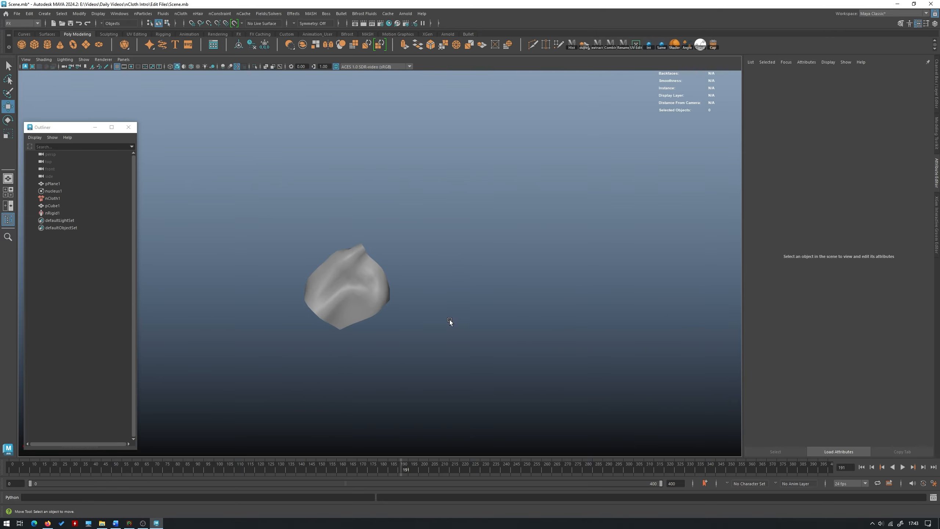
pyautogui.click(903, 467)
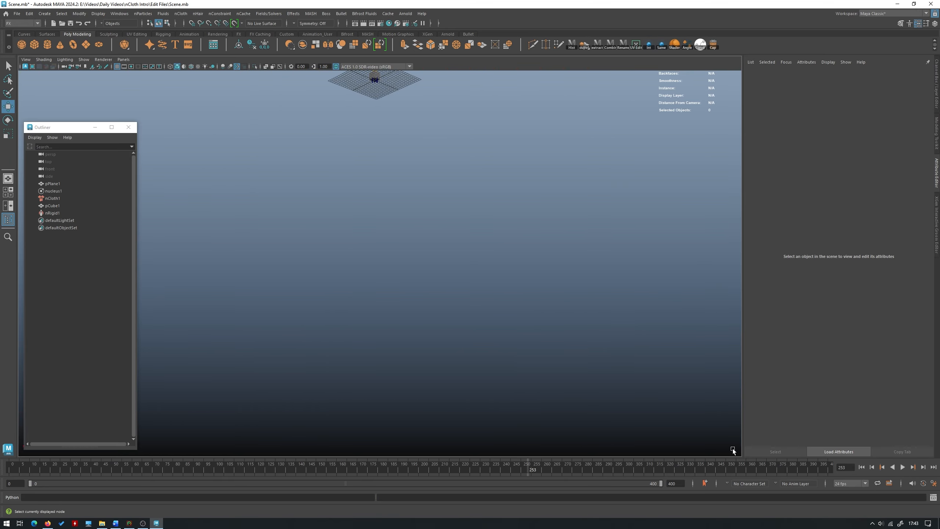
# - Return to frame 0 and bring the plane and cube back into view
pyautogui.moveTo(16, 437); pyautogui.dragTo(8, 437)
pyautogui.keyDown('alt'); pyautogui.moveTo(318, 214); pyautogui.dragTo(312, 356, button='middle'); pyautogui.keyUp('alt')
pyautogui.keyDown('alt'); pyautogui.moveTo(312, 356); pyautogui.dragTo(402, 267); pyautogui.keyUp('alt')
pyautogui.keyDown('alt'); pyautogui.moveTo(401, 267); pyautogui.dragTo(431, 333, button='right'); pyautogui.keyUp('alt')
pyautogui.click(264, 130)
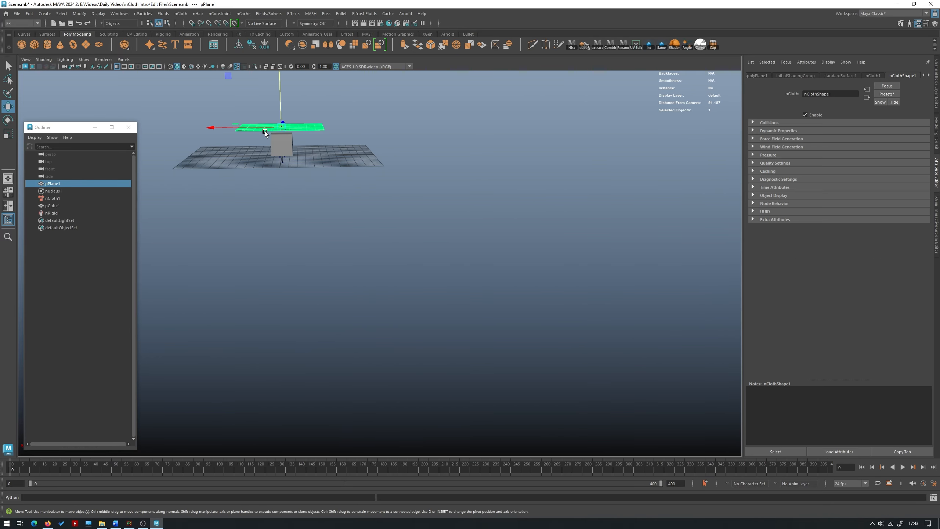
pyautogui.press('f')
pyautogui.keyDown('alt'); pyautogui.moveTo(264, 131); pyautogui.dragTo(416, 194); pyautogui.keyUp('alt')
pyautogui.keyDown('alt'); pyautogui.moveTo(416, 193); pyautogui.dragTo(481, 178, button='right'); pyautogui.keyUp('alt')
pyautogui.click(496, 173)
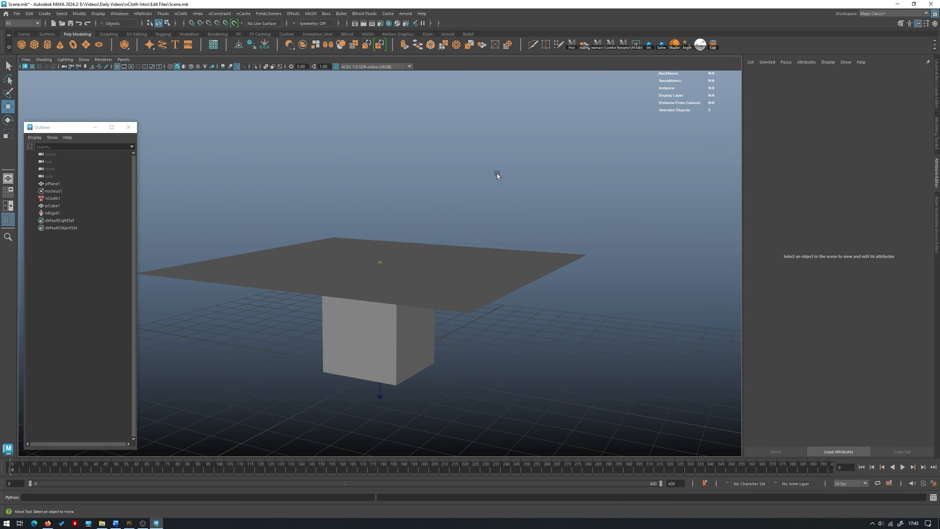
pyautogui.keyDown('alt'); pyautogui.moveTo(497, 173); pyautogui.dragTo(487, 194); pyautogui.keyUp('alt')
# - Select the nCloth1 node and show the attributes of its nucleus solver
pyautogui.click(491, 245)
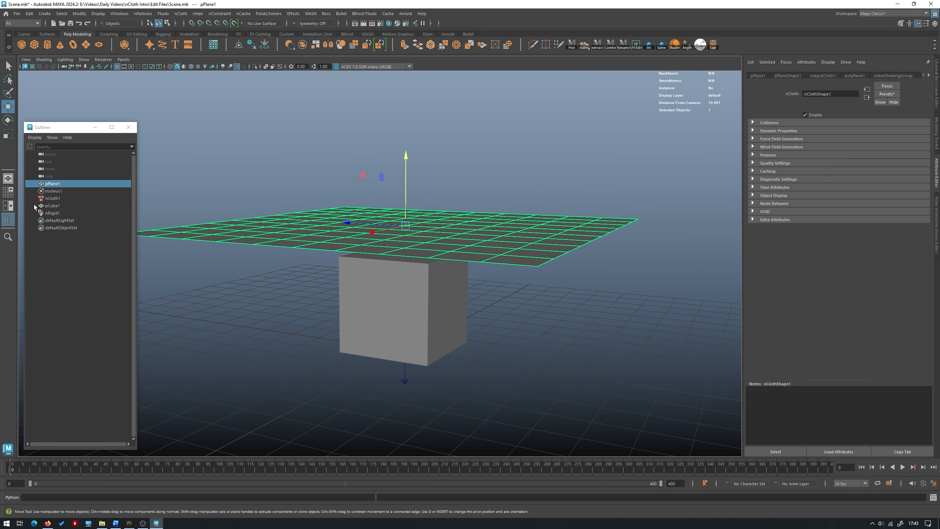
pyautogui.click(59, 197)
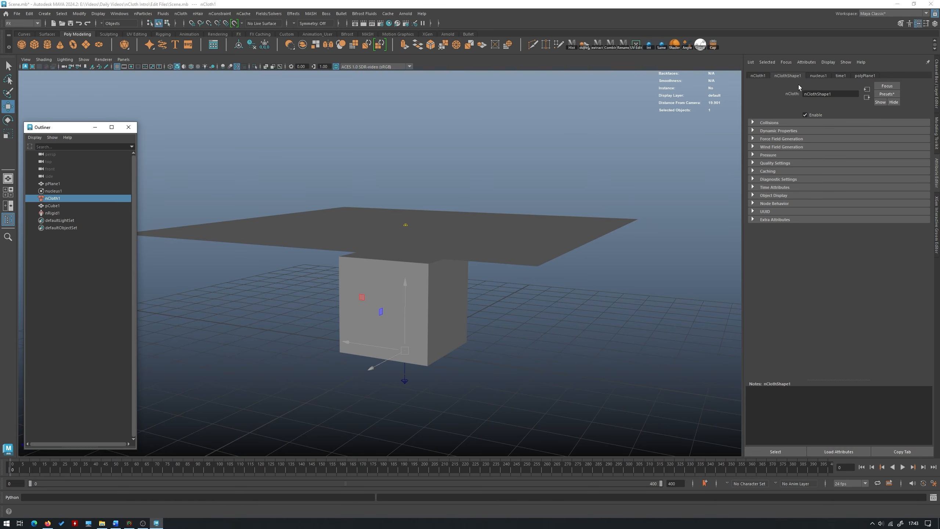
pyautogui.click(817, 76)
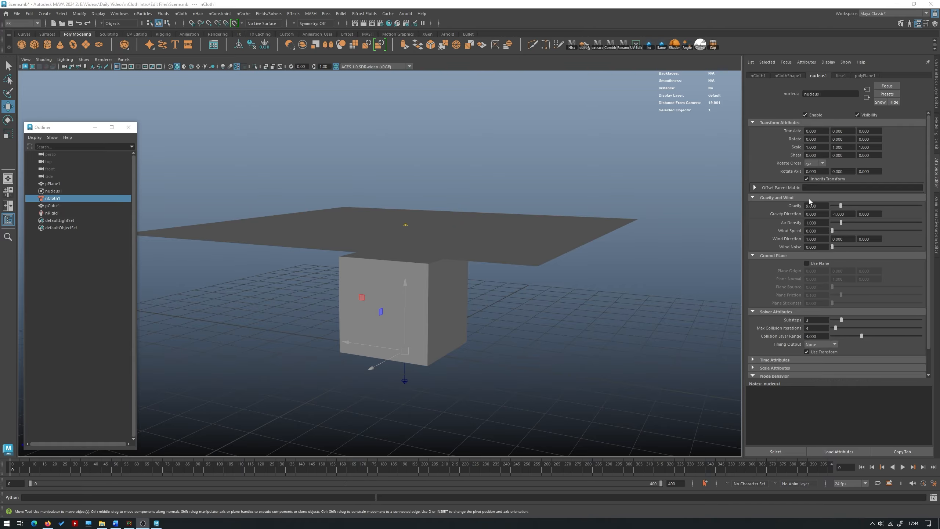
pyautogui.keyDown('alt'); pyautogui.moveTo(635, 212); pyautogui.dragTo(530, 207, button='right'); pyautogui.keyUp('alt')
pyautogui.keyDown('alt'); pyautogui.moveTo(531, 208); pyautogui.dragTo(518, 219); pyautogui.keyUp('alt')
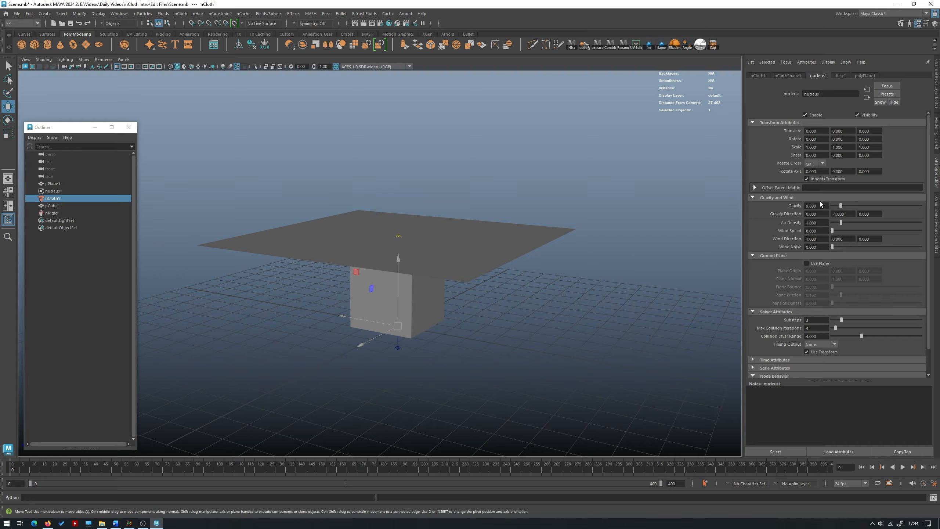
# - Set the nucleus gravity direction's Y value to 1, then play and stop the simulation
pyautogui.click(850, 213)
pyautogui.write('1')
pyautogui.press('Return')
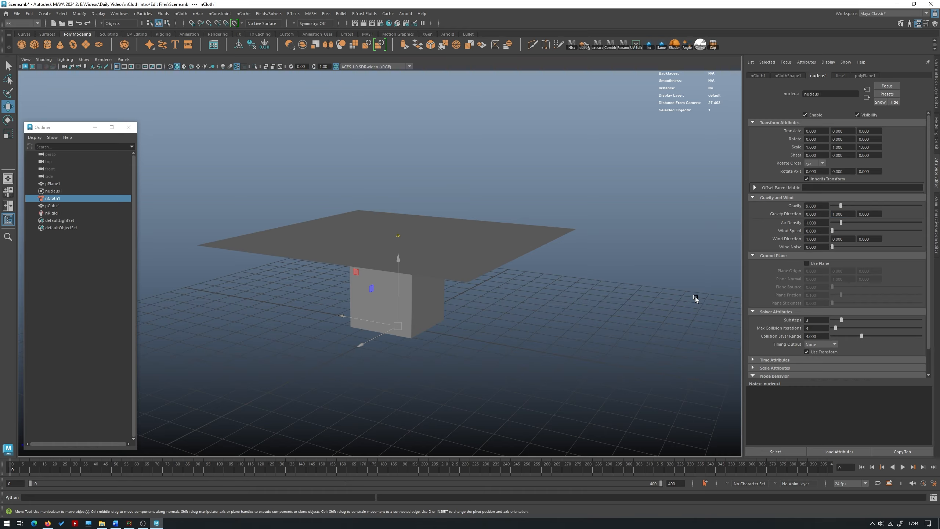
pyautogui.click(902, 467)
pyautogui.click(903, 467)
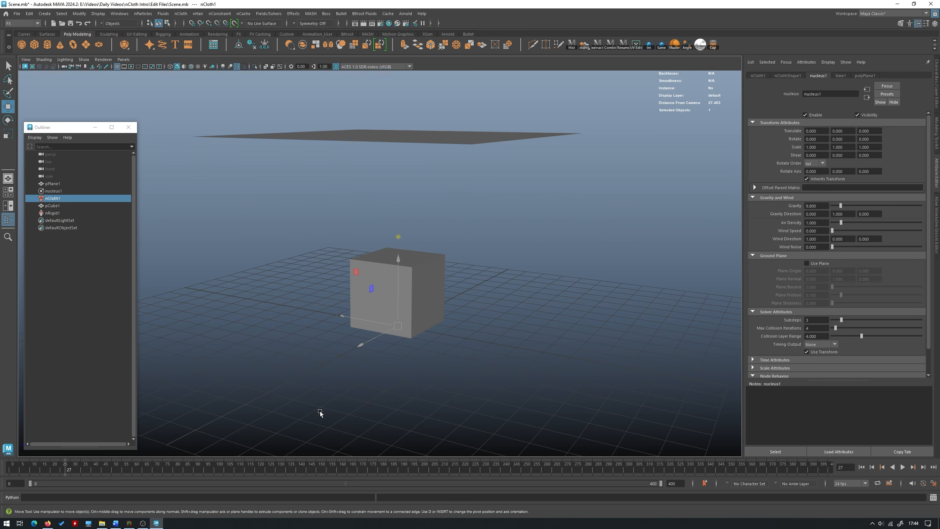
# - Set the nucleus gravity direction to X 1 and Y 0, play the simulation from frame 0 and return to the start
pyautogui.click(816, 214)
pyautogui.write('1')
pyautogui.press('Tab')
pyautogui.write('0')
pyautogui.press('Return')
pyautogui.click(11, 468)
pyautogui.click(901, 469)
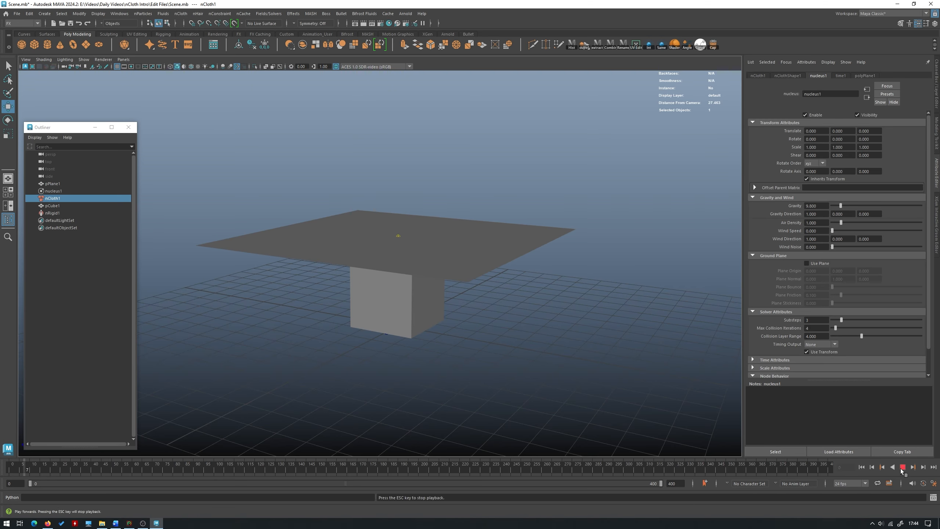
pyautogui.click(901, 469)
pyautogui.click(10, 469)
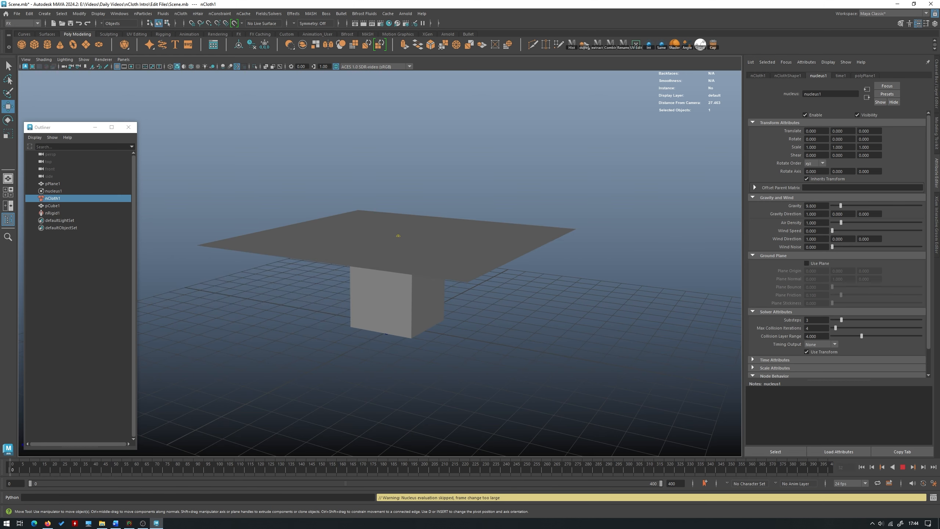
# - Set the nucleus gravity direction to X 0 and Y -1
pyautogui.doubleClick(814, 214)
pyautogui.write('0')
pyautogui.press('Up')
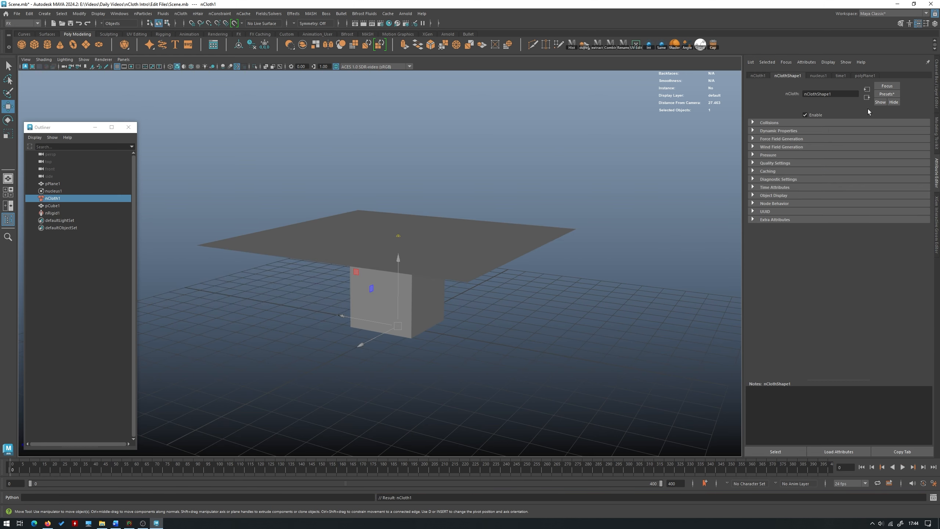
pyautogui.click(828, 75)
pyautogui.doubleClick(843, 214)
pyautogui.write('-1')
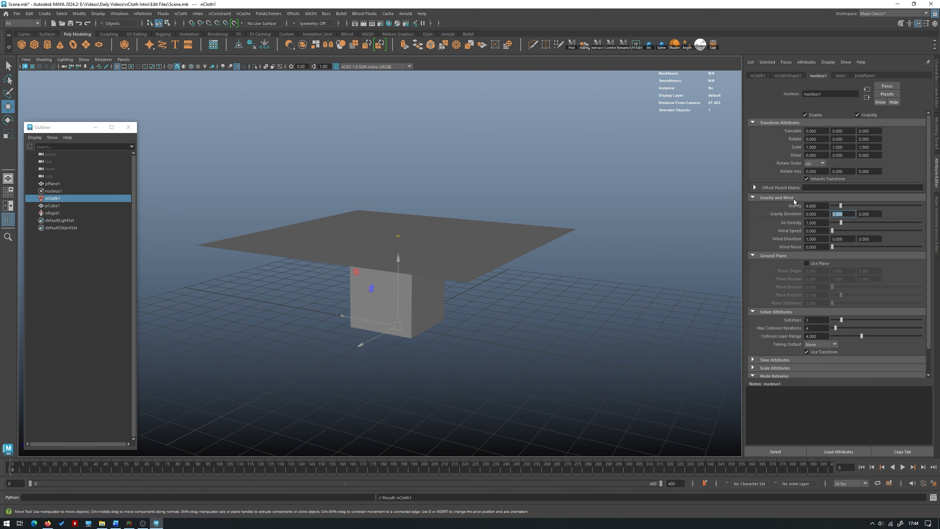
pyautogui.press('Return')
# - Set the nucleus Wind Speed to about 16.04, watch the simulation play and stop it
pyautogui.moveTo(833, 229); pyautogui.dragTo(860, 231)
pyautogui.keyDown('alt'); pyautogui.moveTo(477, 279); pyautogui.dragTo(283, 298, button='right'); pyautogui.keyUp('alt')
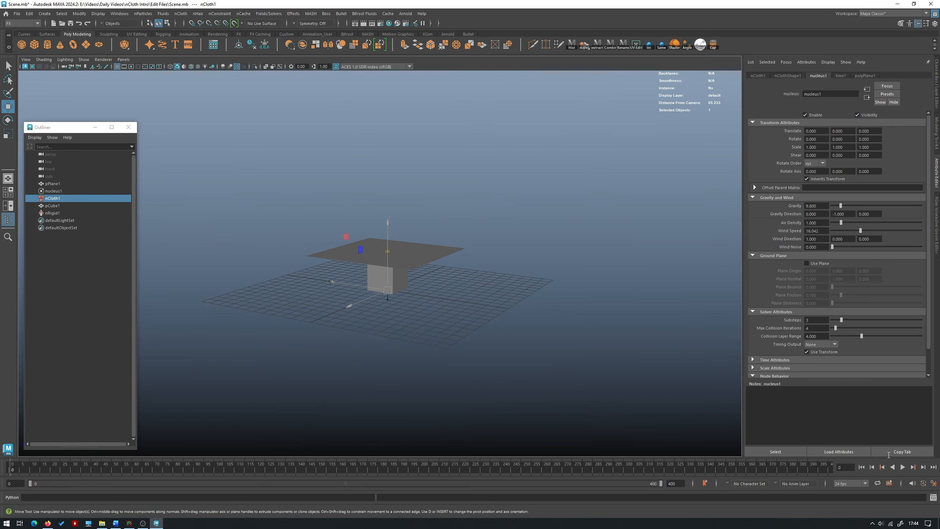
pyautogui.click(903, 467)
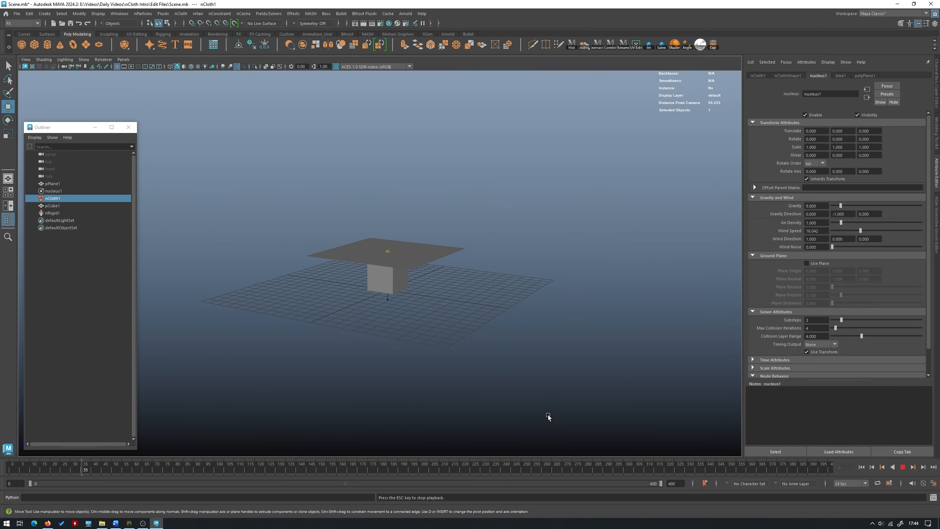
pyautogui.keyDown('alt'); pyautogui.moveTo(640, 306); pyautogui.dragTo(710, 372, button='right'); pyautogui.keyUp('alt')
pyautogui.keyDown('alt'); pyautogui.moveTo(710, 372); pyautogui.dragTo(499, 338); pyautogui.keyUp('alt')
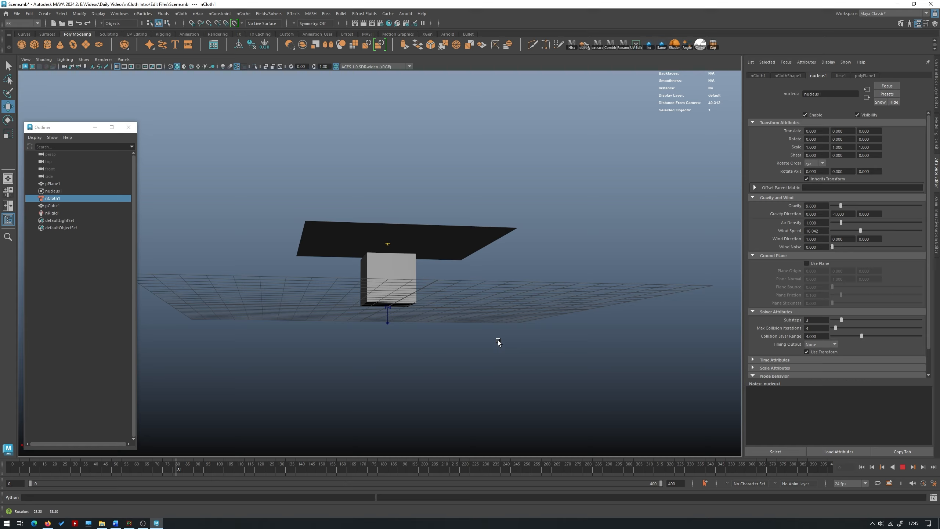
pyautogui.click(903, 469)
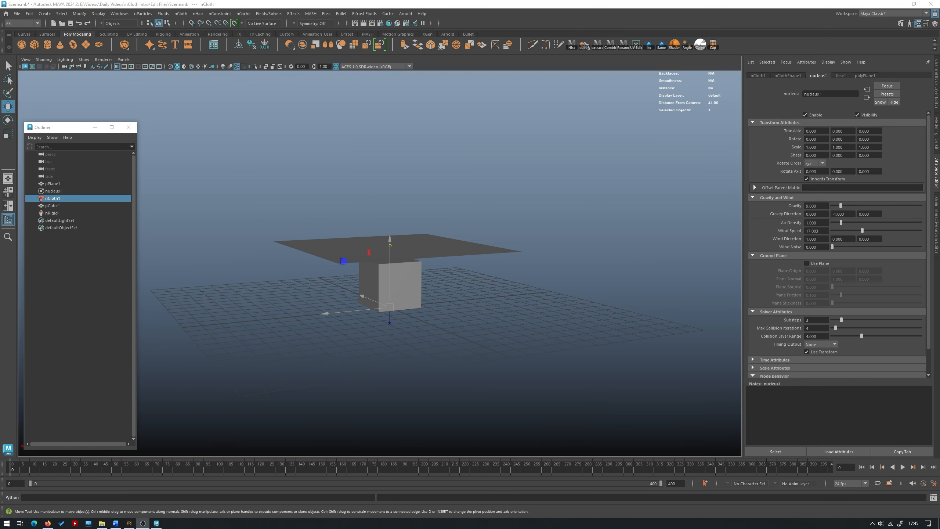
# - Set the Wind Speed to about 17.08, replay the simulation and return to frame 0
pyautogui.keyDown('alt'); pyautogui.moveTo(559, 352); pyautogui.dragTo(636, 369, button='right'); pyautogui.keyUp('alt')
pyautogui.click(903, 467)
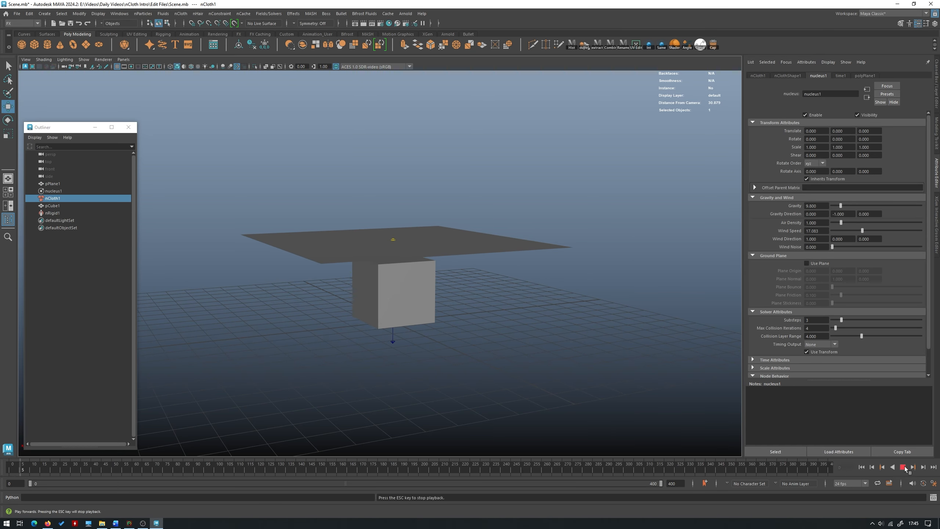
pyautogui.click(861, 467)
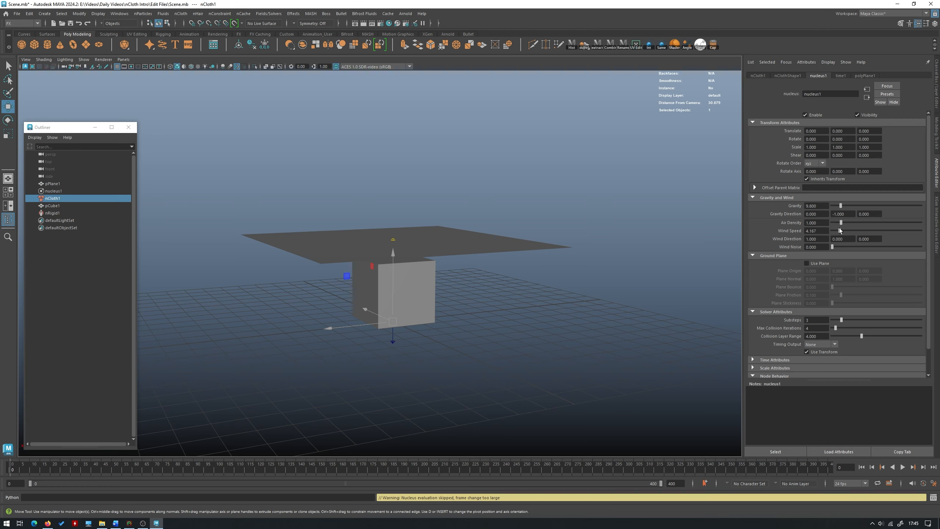
# - Set the Wind Speed to about 4.17, play the cloth simulation, stop it and go back to frame 0
pyautogui.click(903, 465)
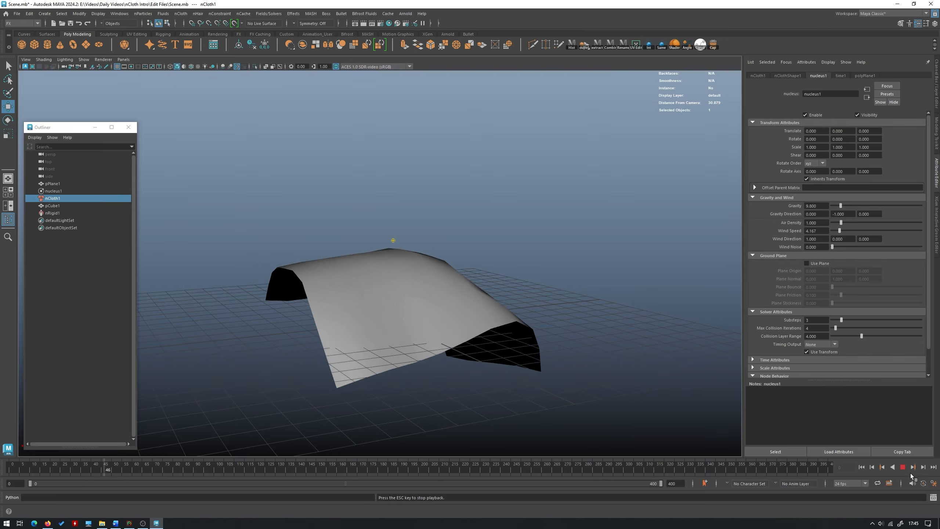
pyautogui.press('Escape')
pyautogui.click(4, 476)
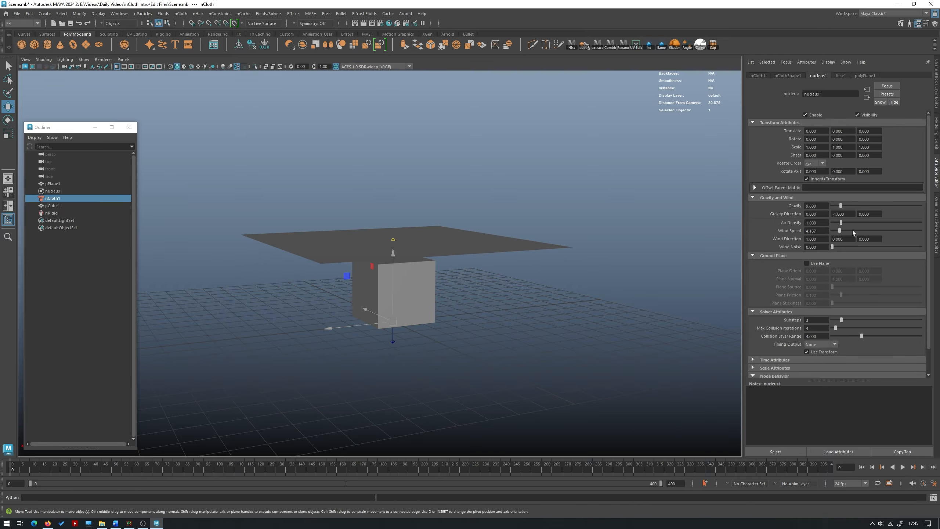
# - Inspect the plane above the cube, then select the nCloth1 node and expand its collision attributes
pyautogui.keyDown('alt'); pyautogui.moveTo(407, 240); pyautogui.dragTo(445, 239); pyautogui.keyUp('alt')
pyautogui.click(438, 234)
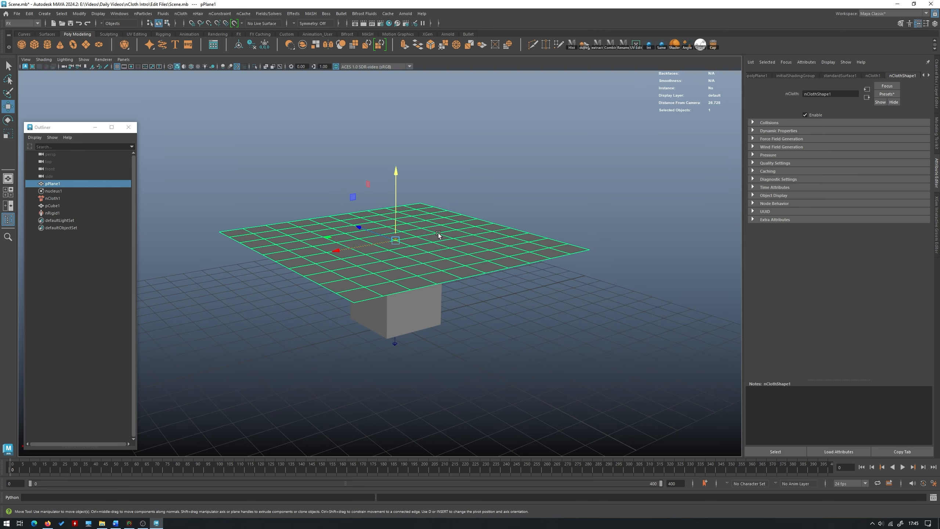
pyautogui.keyDown('alt'); pyautogui.moveTo(456, 279); pyautogui.dragTo(402, 295); pyautogui.keyUp('alt')
pyautogui.click(402, 295)
pyautogui.click(465, 241)
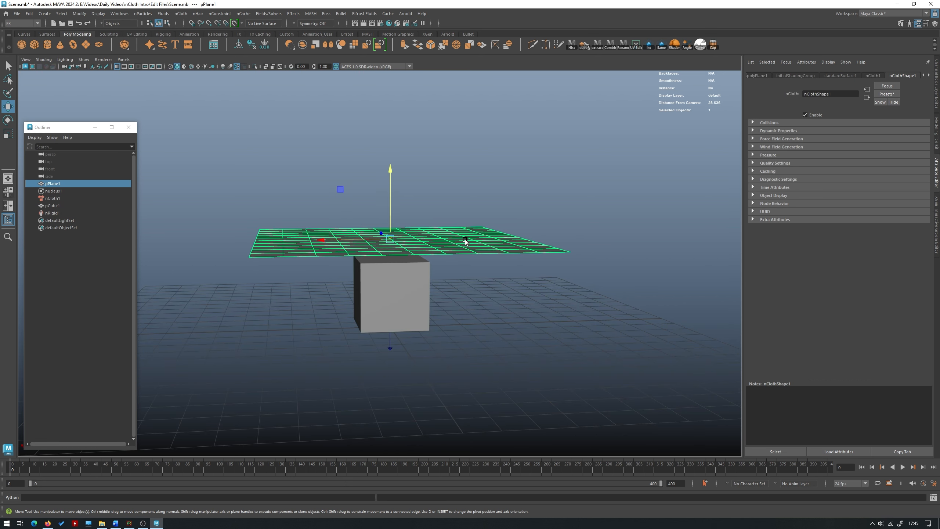
pyautogui.keyDown('alt'); pyautogui.moveTo(396, 182); pyautogui.dragTo(420, 185); pyautogui.keyUp('alt')
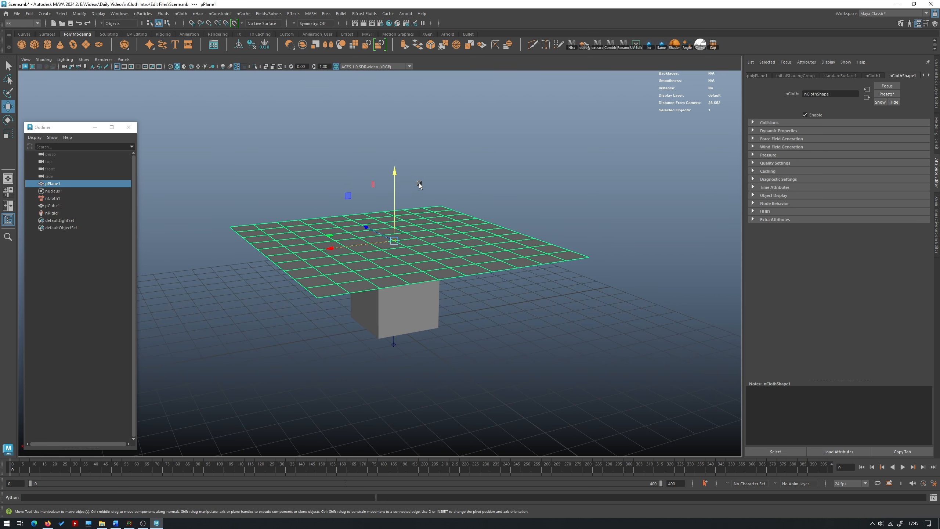
pyautogui.click(54, 191)
pyautogui.click(53, 199)
pyautogui.keyDown('alt'); pyautogui.moveTo(480, 167); pyautogui.dragTo(482, 146); pyautogui.keyUp('alt')
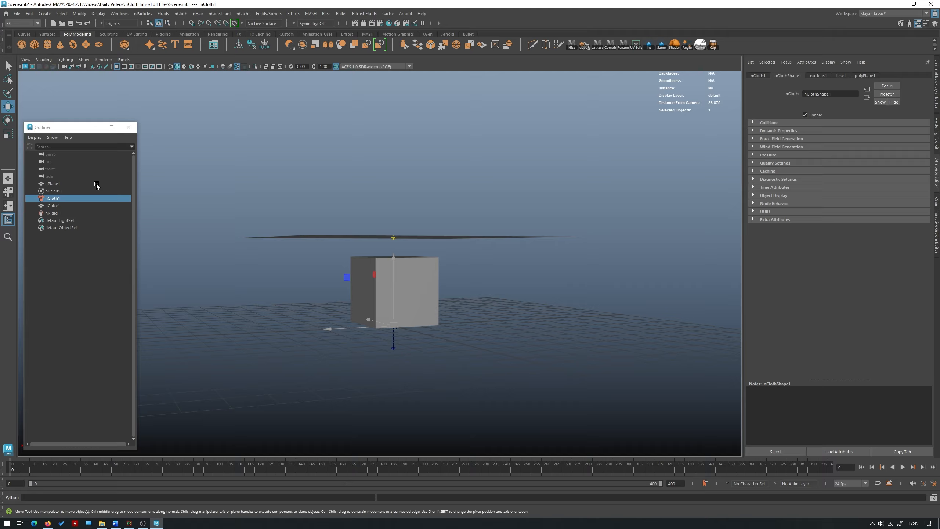
pyautogui.click(773, 123)
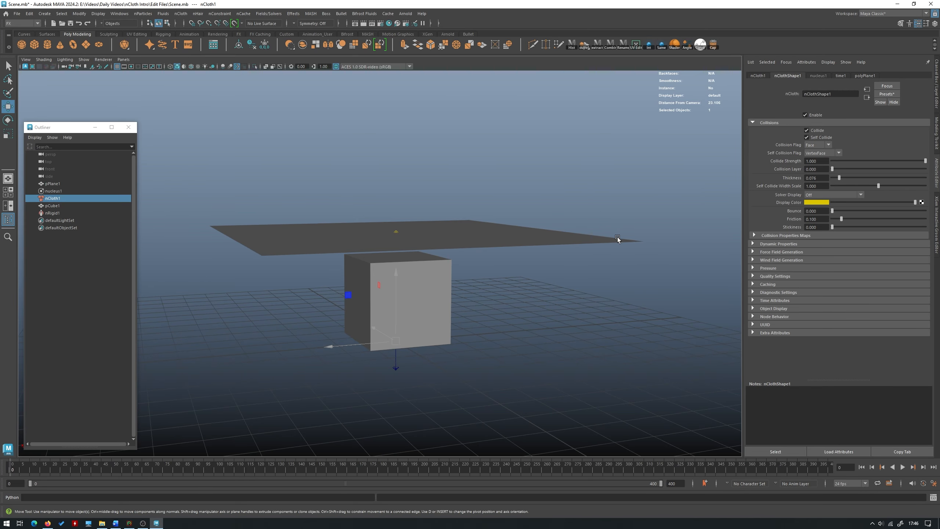
# - Set the collision Friction of the nCloth plane to 1
pyautogui.moveTo(616, 237)
pyautogui.keyDown('alt'); pyautogui.mouseDown()
pyautogui.moveTo(593, 234)
pyautogui.moveTo(611, 246)
pyautogui.moveTo(609, 225)
pyautogui.mouseUp(); pyautogui.keyUp('alt')
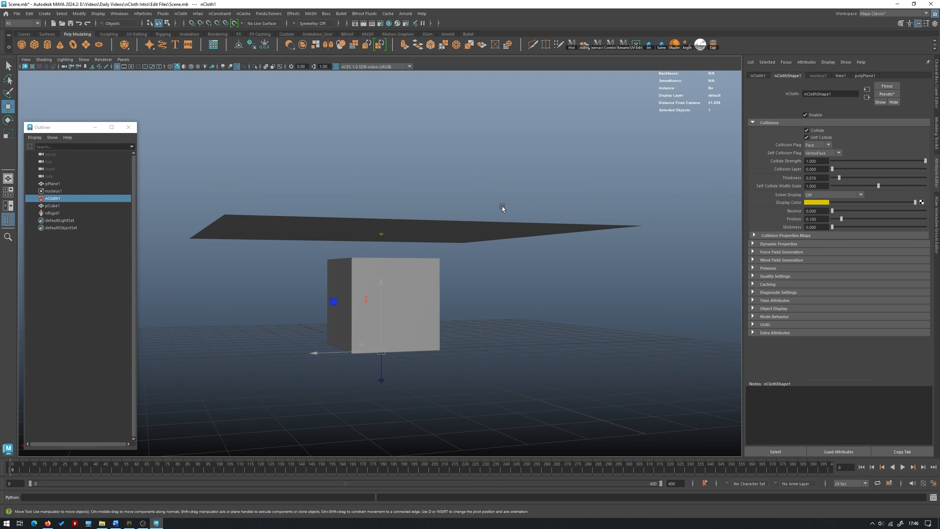
pyautogui.keyDown('alt'); pyautogui.moveTo(503, 208); pyautogui.dragTo(383, 231); pyautogui.keyUp('alt')
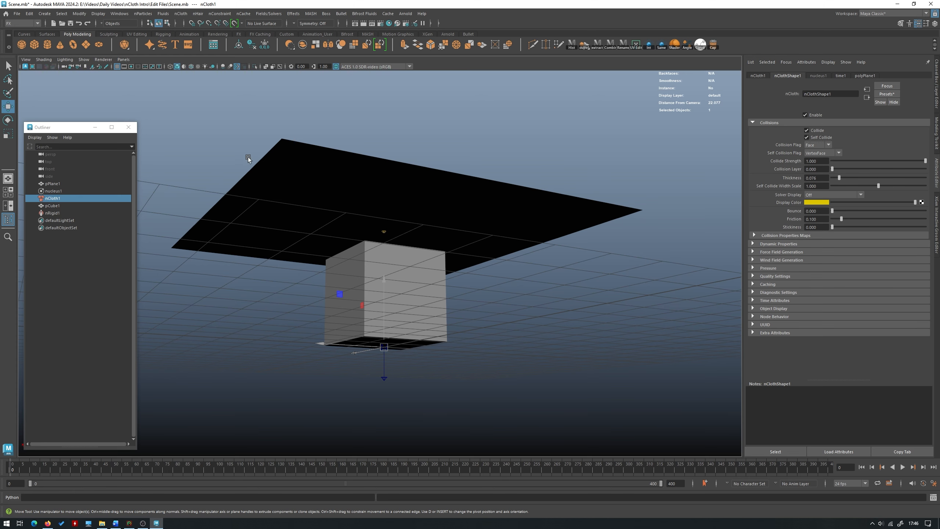
pyautogui.keyDown('alt'); pyautogui.moveTo(429, 234); pyautogui.dragTo(434, 232); pyautogui.keyUp('alt')
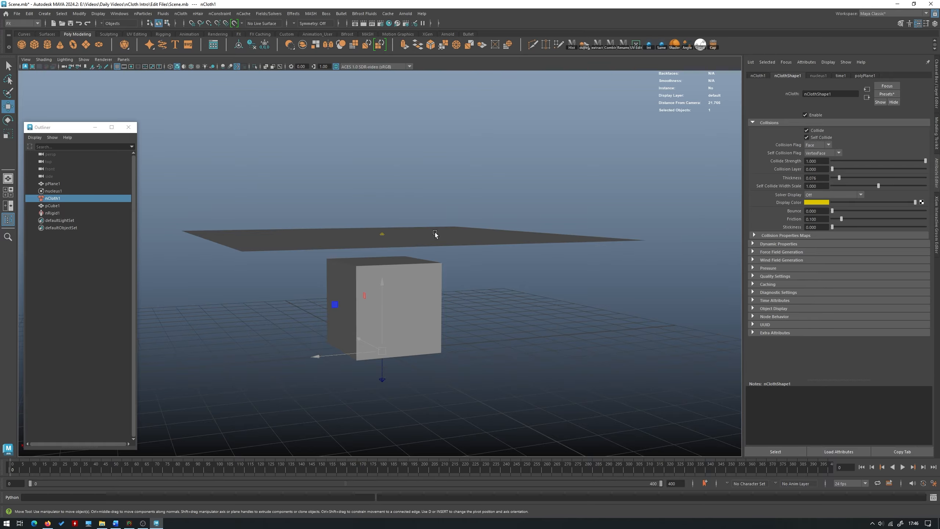
pyautogui.moveTo(829, 219); pyautogui.dragTo(731, 219)
pyautogui.write('1')
pyautogui.press('Return')
# - Set the collision Friction of the nRigid1 collider cube to 1, matching the cloth's friction
pyautogui.click(65, 214)
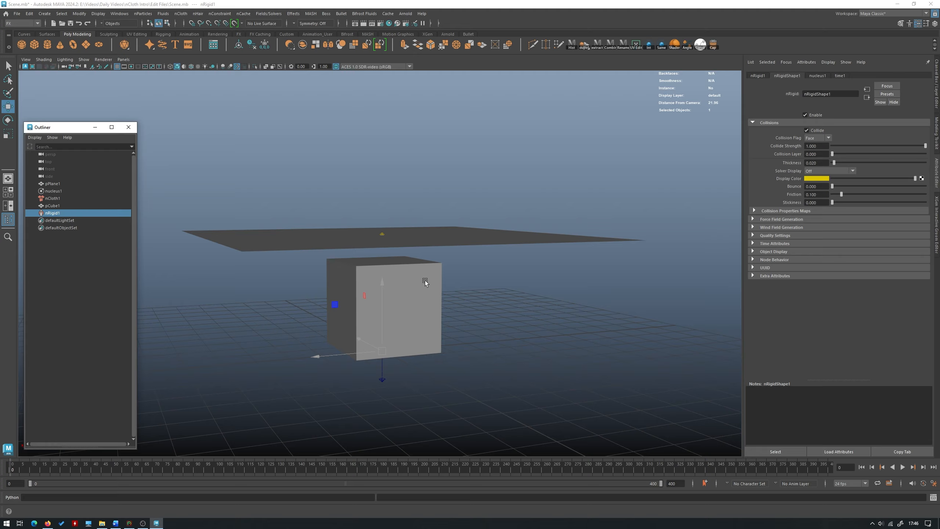
pyautogui.click(823, 195)
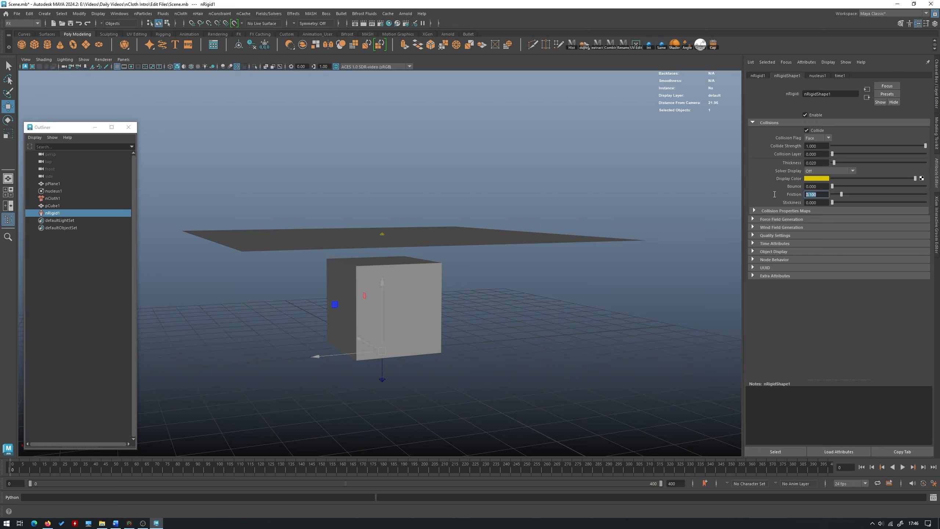
pyautogui.press('Return')
pyautogui.click(54, 198)
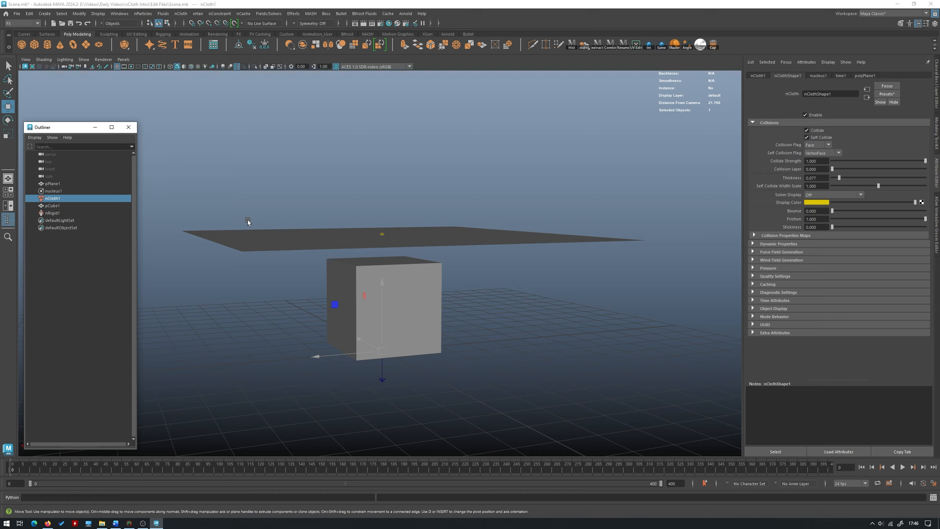
pyautogui.click(84, 212)
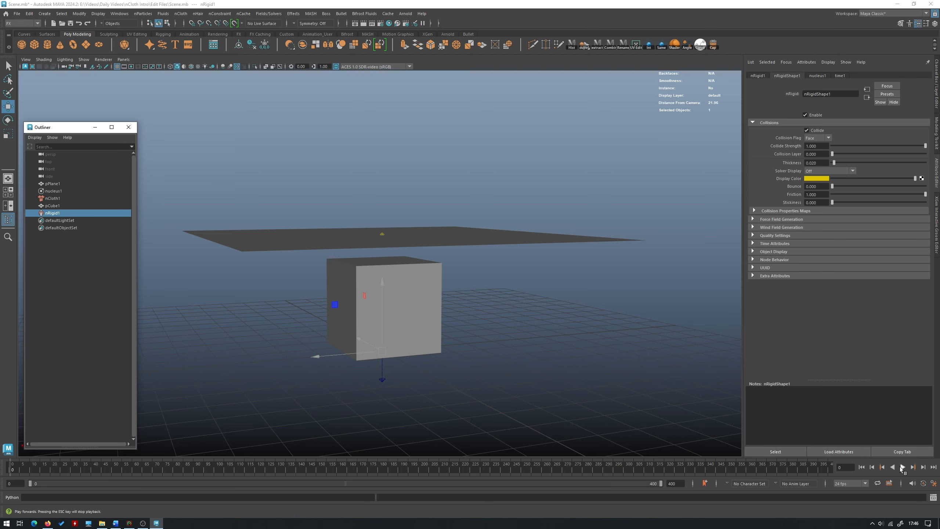
# - Play the cloth simulation with the higher friction, watch the drape from several angles and stop the playback
pyautogui.click(902, 467)
pyautogui.keyDown('alt'); pyautogui.moveTo(519, 281); pyautogui.dragTo(416, 282); pyautogui.keyUp('alt')
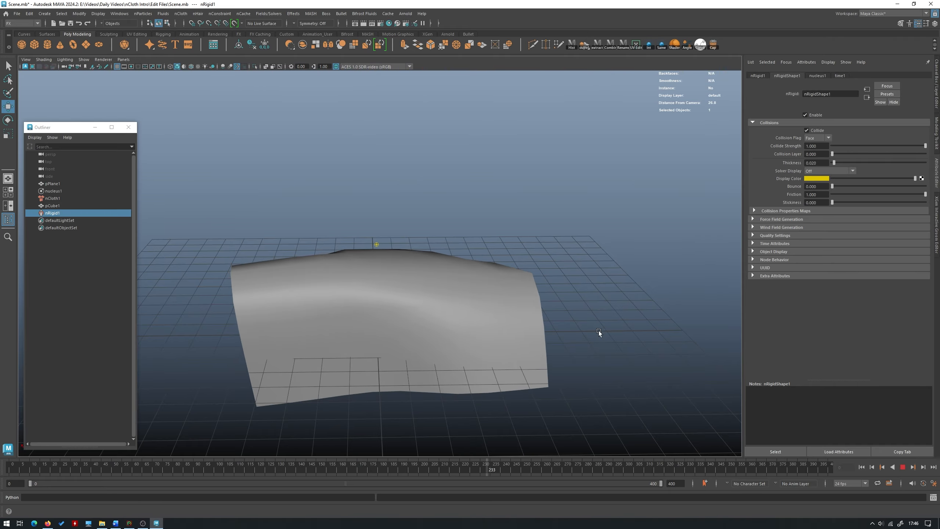
pyautogui.keyDown('alt'); pyautogui.moveTo(598, 331); pyautogui.dragTo(414, 333); pyautogui.keyUp('alt')
pyautogui.keyDown('alt'); pyautogui.moveTo(482, 325); pyautogui.dragTo(664, 385); pyautogui.keyUp('alt')
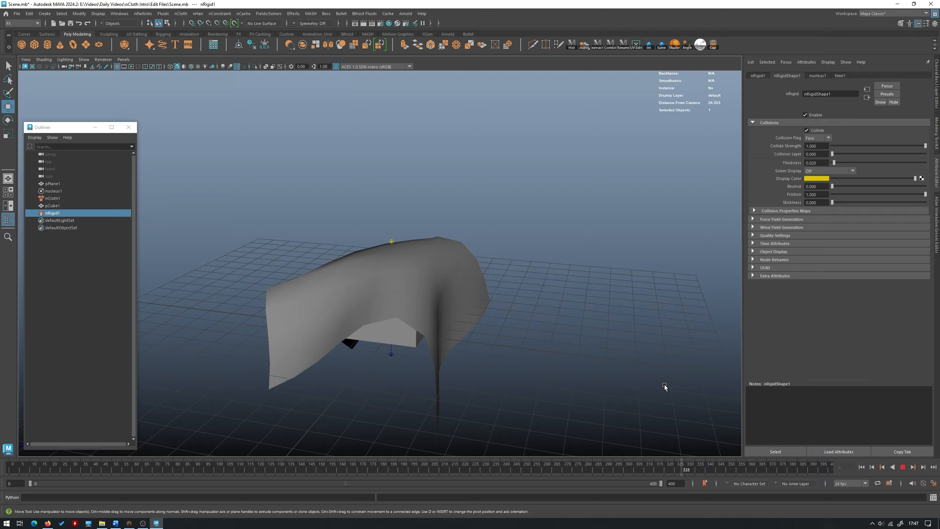
pyautogui.click(903, 467)
pyautogui.keyDown('alt'); pyautogui.moveTo(625, 336); pyautogui.dragTo(580, 296); pyautogui.keyUp('alt')
pyautogui.click(606, 299)
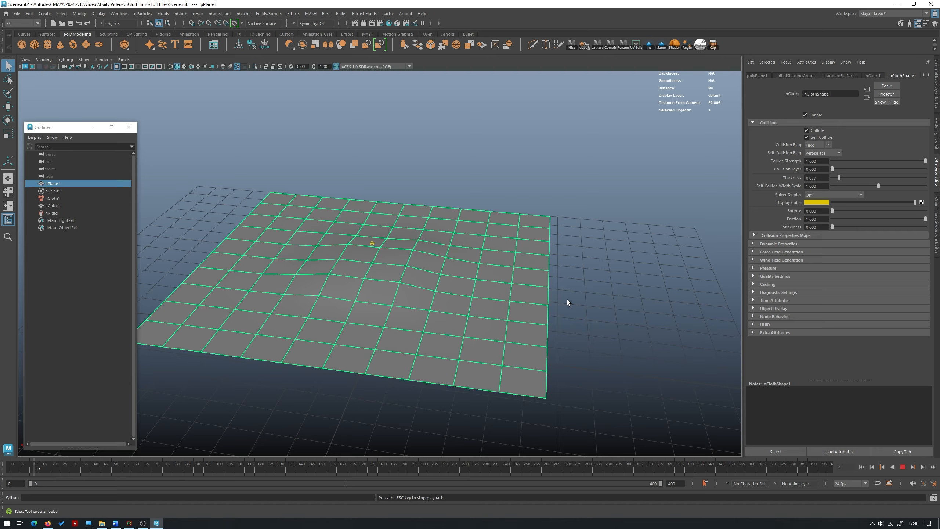
# - Stop the replayed simulation at frame 68, turn on smooth mesh preview for the cloth plane and examine its drape
pyautogui.keyDown('alt'); pyautogui.moveTo(567, 300); pyautogui.dragTo(508, 288); pyautogui.keyUp('alt')
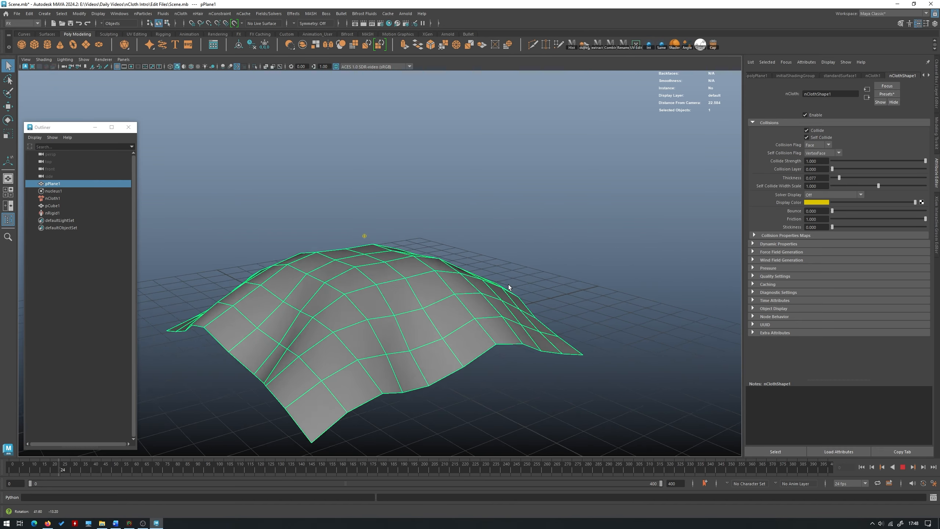
pyautogui.click(902, 467)
pyautogui.press('3')
pyautogui.click(577, 202)
pyautogui.keyDown('alt'); pyautogui.moveTo(577, 202); pyautogui.dragTo(472, 262); pyautogui.keyUp('alt')
pyautogui.keyDown('alt'); pyautogui.moveTo(472, 263); pyautogui.dragTo(411, 265, button='right'); pyautogui.keyUp('alt')
pyautogui.keyDown('alt'); pyautogui.moveTo(411, 265); pyautogui.dragTo(440, 271); pyautogui.keyUp('alt')
pyautogui.click(342, 275)
pyautogui.keyDown('alt'); pyautogui.moveTo(342, 275); pyautogui.dragTo(315, 281); pyautogui.keyUp('alt')
pyautogui.keyDown('alt'); pyautogui.moveTo(333, 259); pyautogui.dragTo(401, 264, button='right'); pyautogui.keyUp('alt')
pyautogui.keyDown('alt'); pyautogui.moveTo(401, 264); pyautogui.dragTo(466, 255); pyautogui.keyUp('alt')
pyautogui.keyDown('alt'); pyautogui.moveTo(316, 345); pyautogui.dragTo(436, 333); pyautogui.keyUp('alt')
pyautogui.click(517, 220)
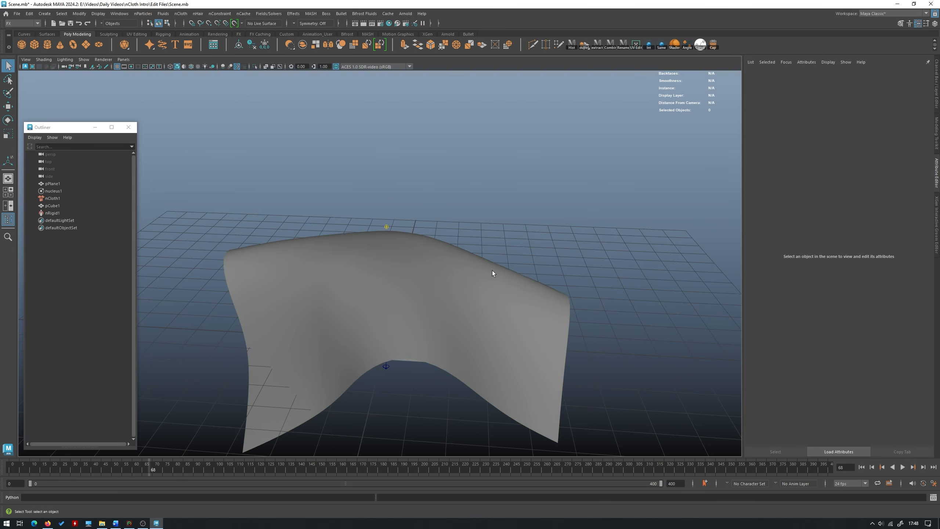
pyautogui.keyDown('alt'); pyautogui.moveTo(492, 270); pyautogui.dragTo(448, 272); pyautogui.keyUp('alt')
pyautogui.click(448, 271)
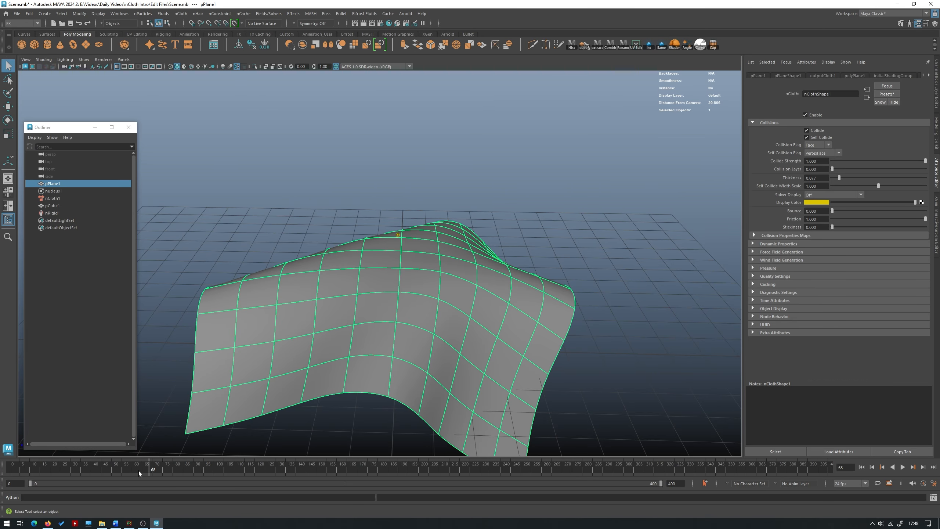
# - Return to frame 0 and delete the low-resolution cloth plane above the cube
pyautogui.moveTo(138, 470); pyautogui.dragTo(10, 468)
pyautogui.keyDown('alt'); pyautogui.moveTo(438, 185); pyautogui.dragTo(399, 168); pyautogui.keyUp('alt')
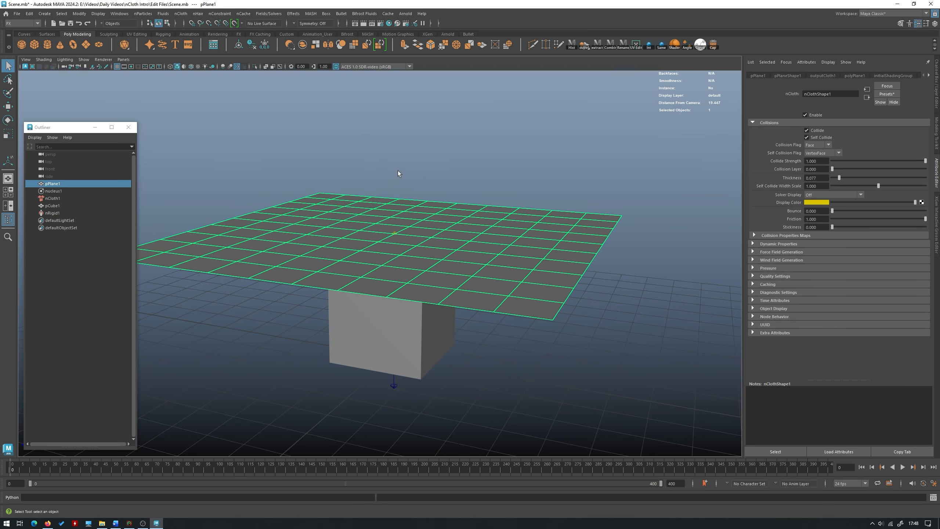
pyautogui.keyDown('alt'); pyautogui.moveTo(385, 148); pyautogui.dragTo(380, 156); pyautogui.keyUp('alt')
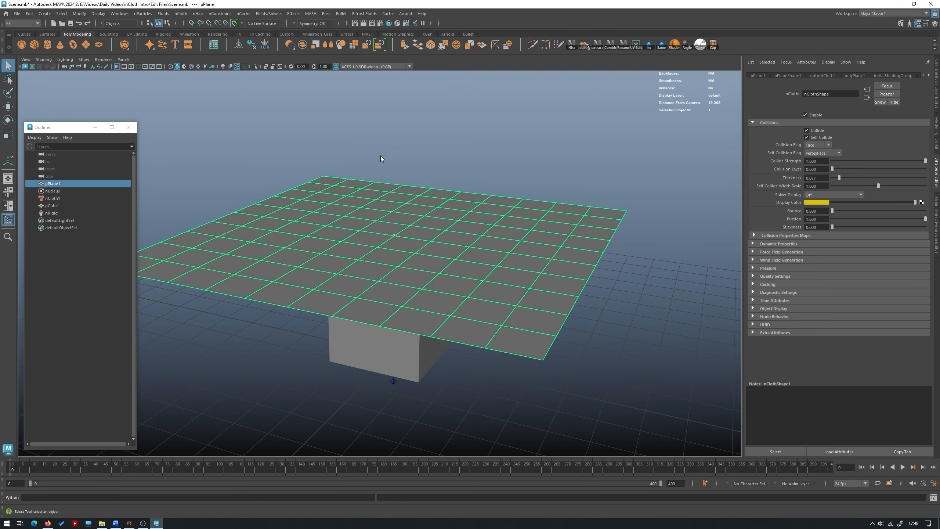
pyautogui.press('Delete')
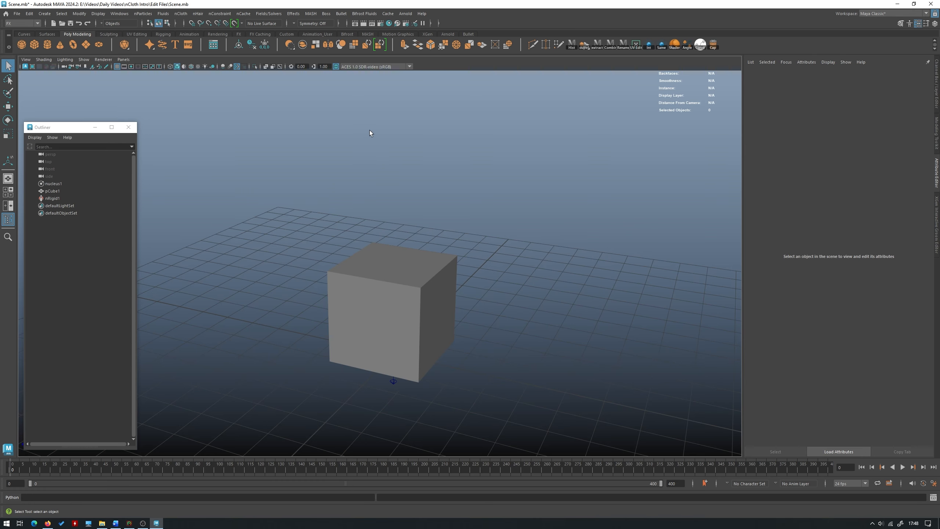
# - Create a new polygon plane, scale it uniformly to about 10.3 and raise it above the cube
pyautogui.keyDown('alt'); pyautogui.moveTo(347, 152); pyautogui.dragTo(404, 186); pyautogui.keyUp('alt')
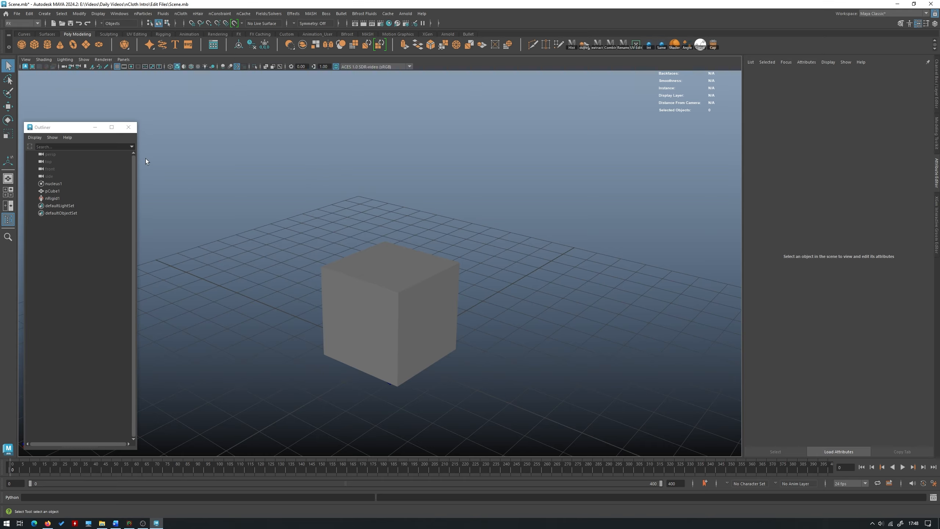
pyautogui.keyDown('alt'); pyautogui.moveTo(342, 132); pyautogui.dragTo(312, 122); pyautogui.keyUp('alt')
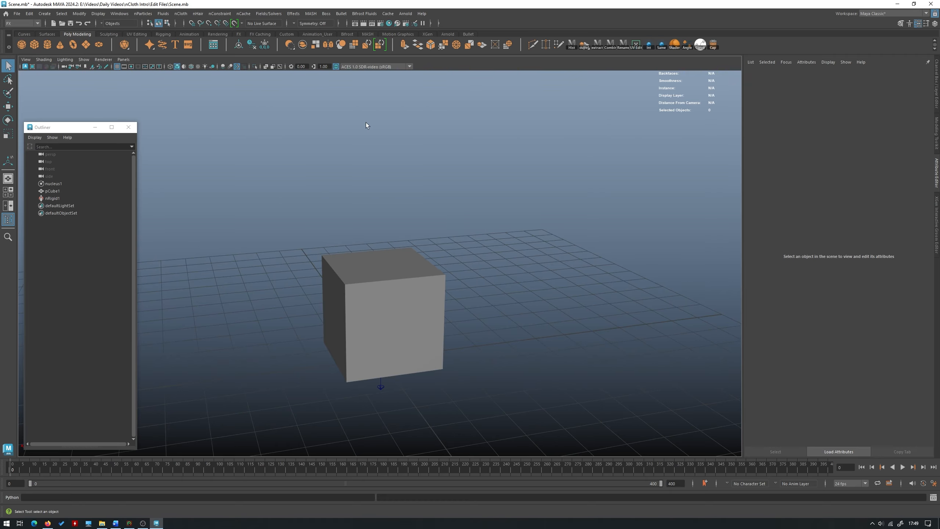
pyautogui.keyDown('shift'); pyautogui.moveTo(377, 107); pyautogui.dragTo(321, 95, button='right'); pyautogui.keyUp('shift')
pyautogui.moveTo(379, 357); pyautogui.dragTo(656, 354)
pyautogui.moveTo(382, 317); pyautogui.dragTo(382, 146)
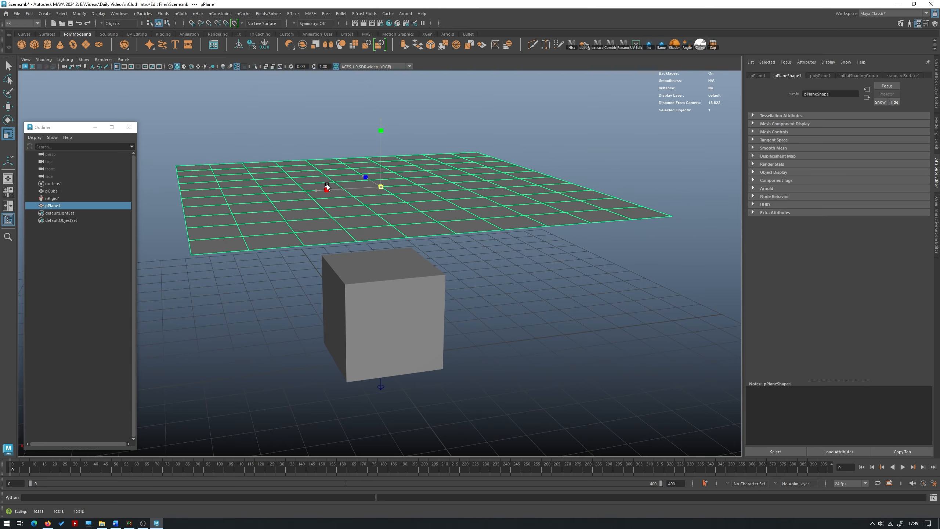
# - Smooth the new plane three times at one division level each, then reselect the whole plane
pyautogui.keyDown('shift'); pyautogui.moveTo(449, 173); pyautogui.dragTo(440, 217, button='right'); pyautogui.keyUp('shift')
pyautogui.keyDown('alt'); pyautogui.moveTo(440, 217); pyautogui.dragTo(412, 179); pyautogui.keyUp('alt')
pyautogui.press('g')
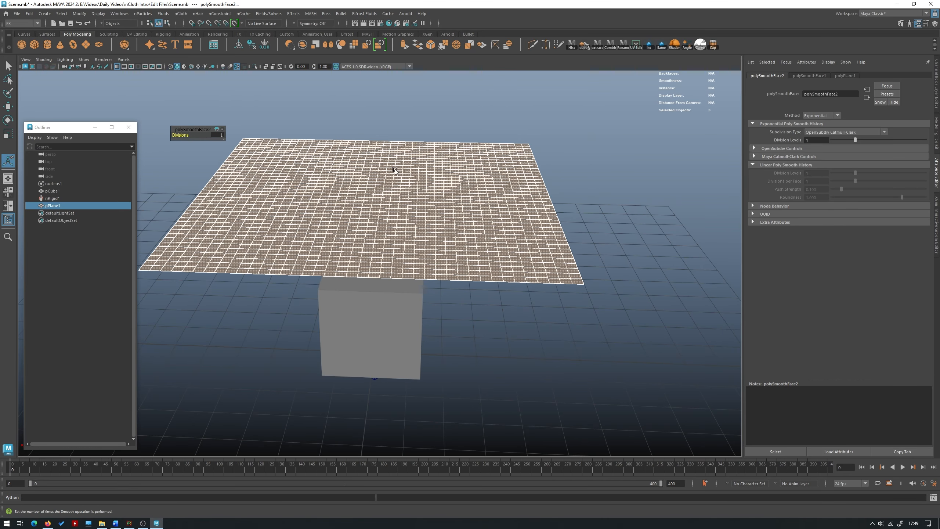
pyautogui.press('g')
pyautogui.press('w')
pyautogui.moveTo(380, 170); pyautogui.dragTo(435, 149, button='right')
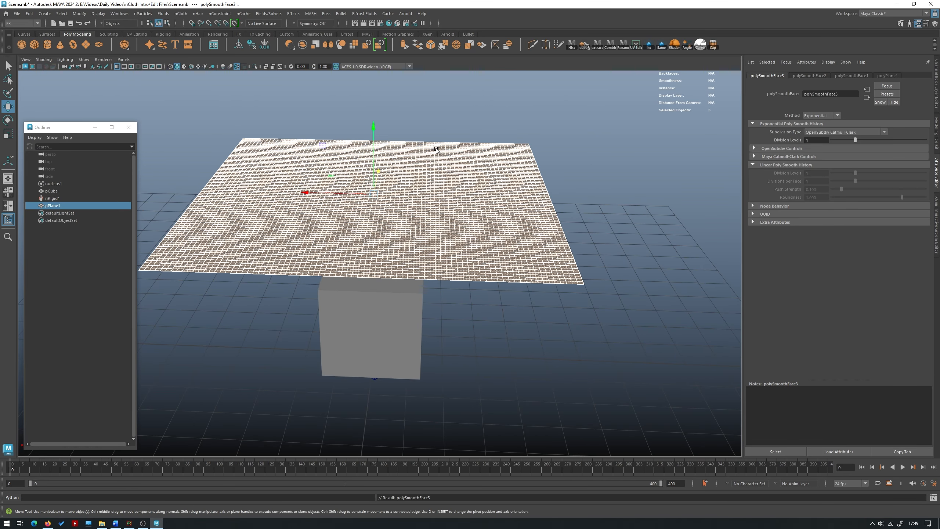
pyautogui.click(480, 103)
pyautogui.click(450, 179)
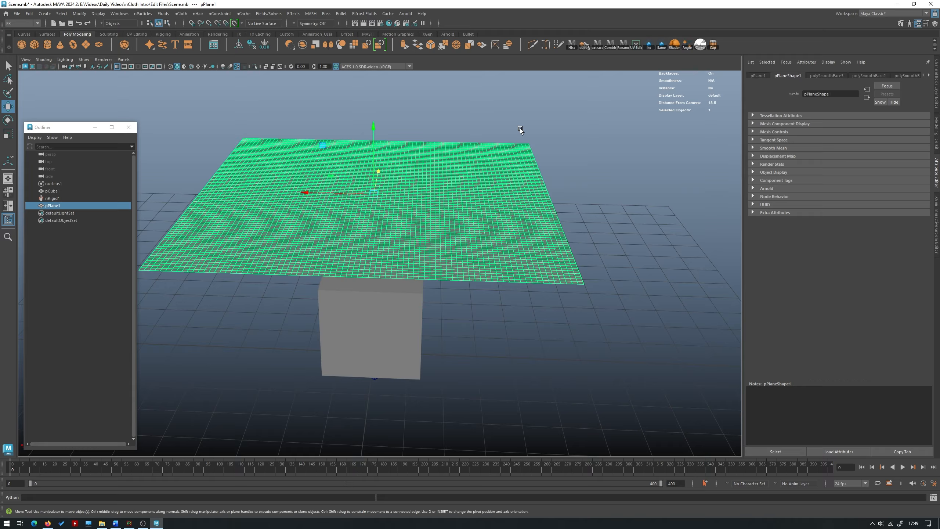
# - Convert the dense plane to nCloth, play the simulation and stop it at frame 117
pyautogui.keyDown('alt'); pyautogui.moveTo(520, 129); pyautogui.dragTo(467, 136); pyautogui.keyUp('alt')
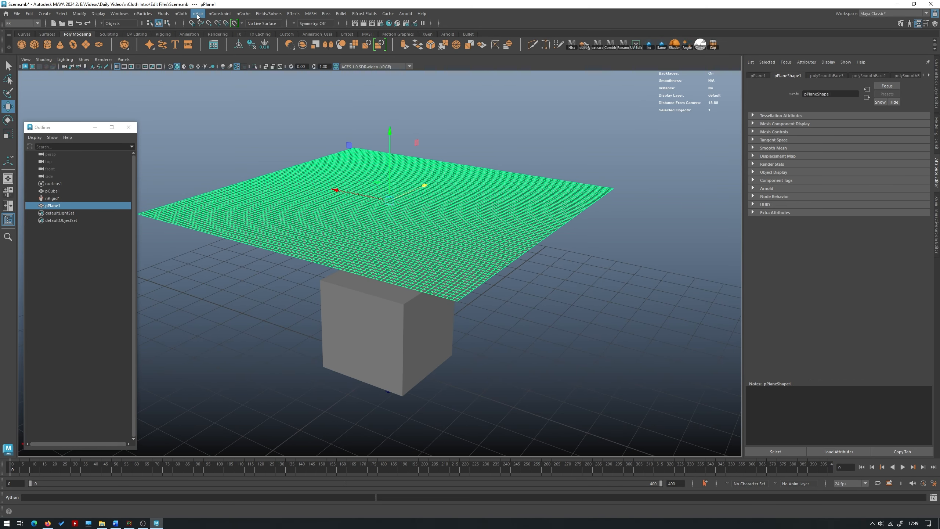
pyautogui.click(181, 13)
pyautogui.click(201, 41)
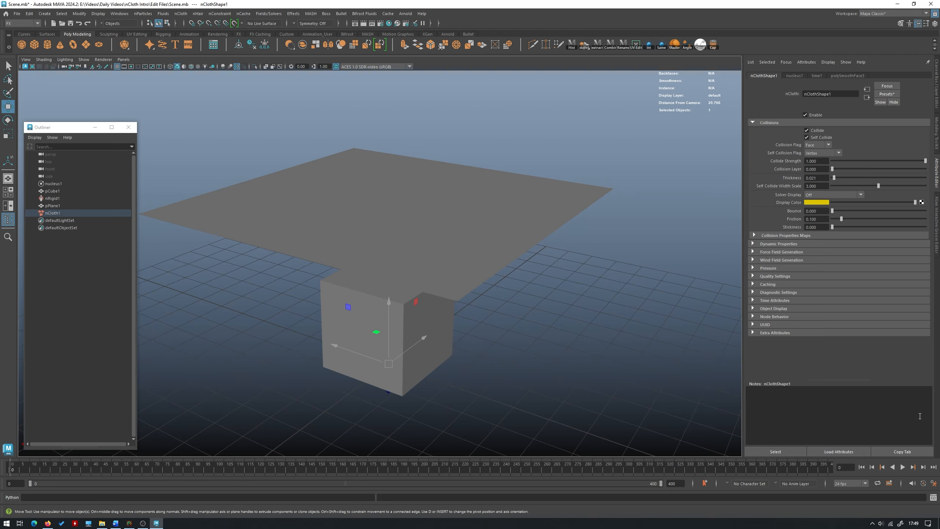
pyautogui.click(902, 467)
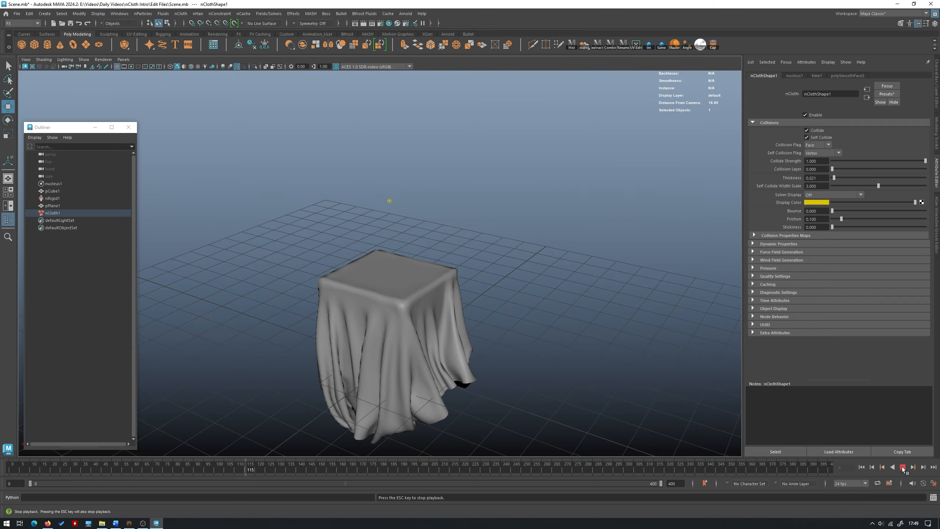
pyautogui.click(903, 467)
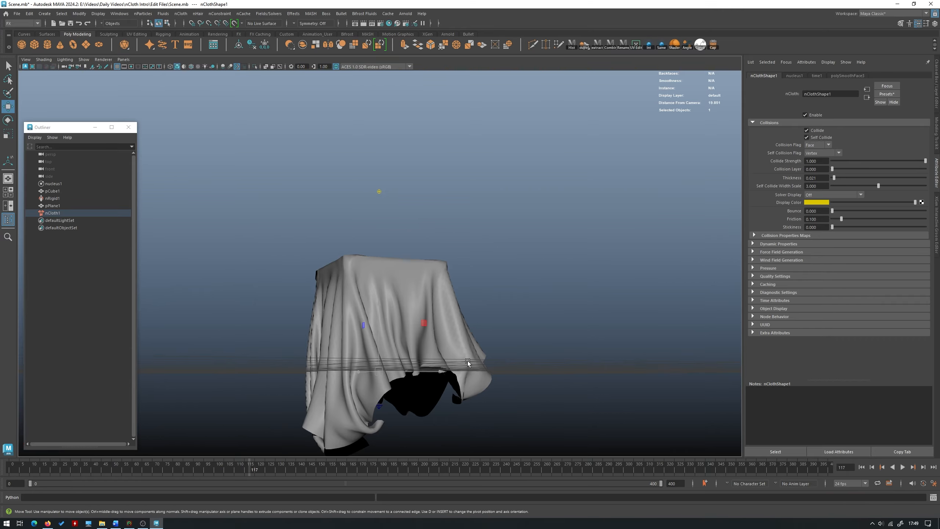
# - Examine the draped cloth's folds and wireframe from all sides, leaving the cloth plane selected
pyautogui.click(472, 256)
pyautogui.keyDown('alt'); pyautogui.moveTo(472, 256); pyautogui.dragTo(490, 205); pyautogui.keyUp('alt')
pyautogui.click(510, 268)
pyautogui.click(514, 230)
pyautogui.keyDown('alt'); pyautogui.moveTo(378, 261); pyautogui.dragTo(408, 272); pyautogui.keyUp('alt')
pyautogui.click(408, 271)
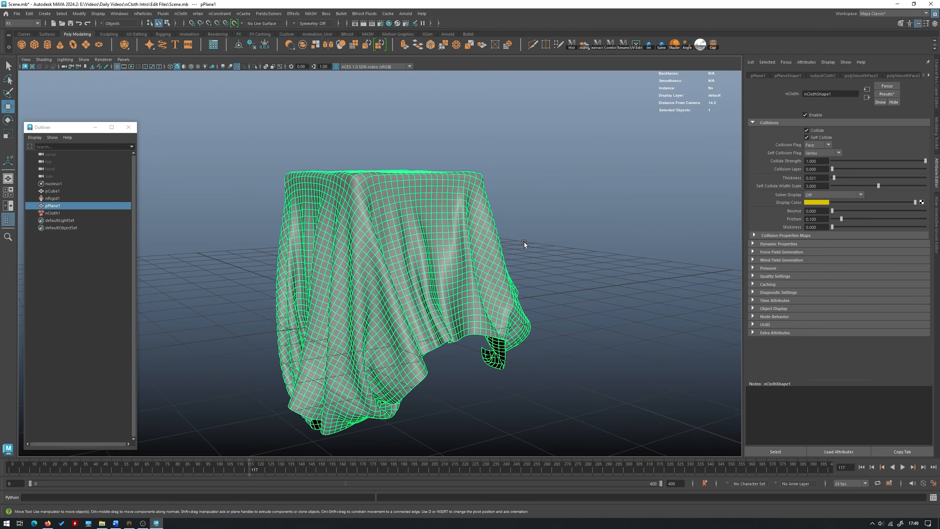
pyautogui.keyDown('alt'); pyautogui.moveTo(545, 139); pyautogui.dragTo(370, 229); pyautogui.keyUp('alt')
pyautogui.click(568, 225)
pyautogui.scroll(-5, 568, 226)
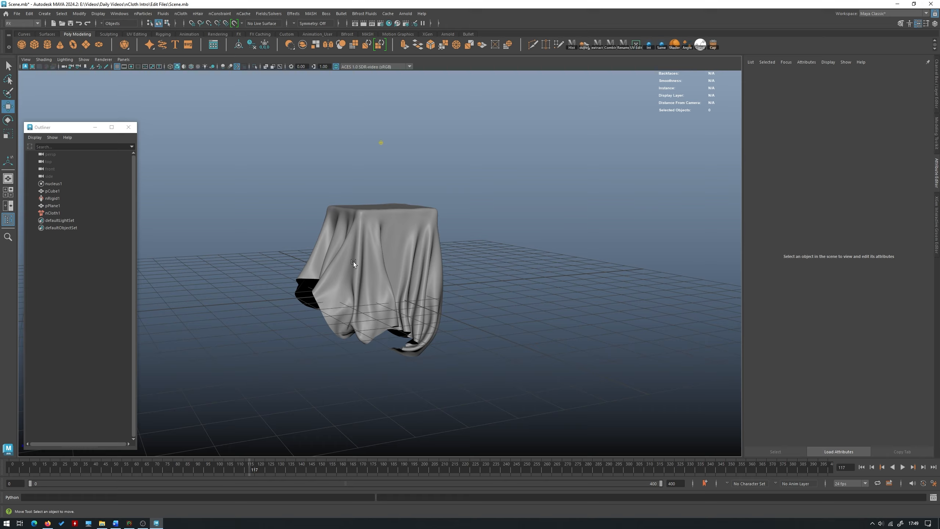
pyautogui.click(353, 262)
pyautogui.keyDown('alt'); pyautogui.moveTo(477, 197); pyautogui.dragTo(420, 193); pyautogui.keyUp('alt')
pyautogui.keyDown('alt'); pyautogui.moveTo(420, 193); pyautogui.dragTo(426, 216, button='middle'); pyautogui.keyUp('alt')
pyautogui.keyDown('alt'); pyautogui.moveTo(426, 216); pyautogui.dragTo(474, 251, button='right'); pyautogui.keyUp('alt')
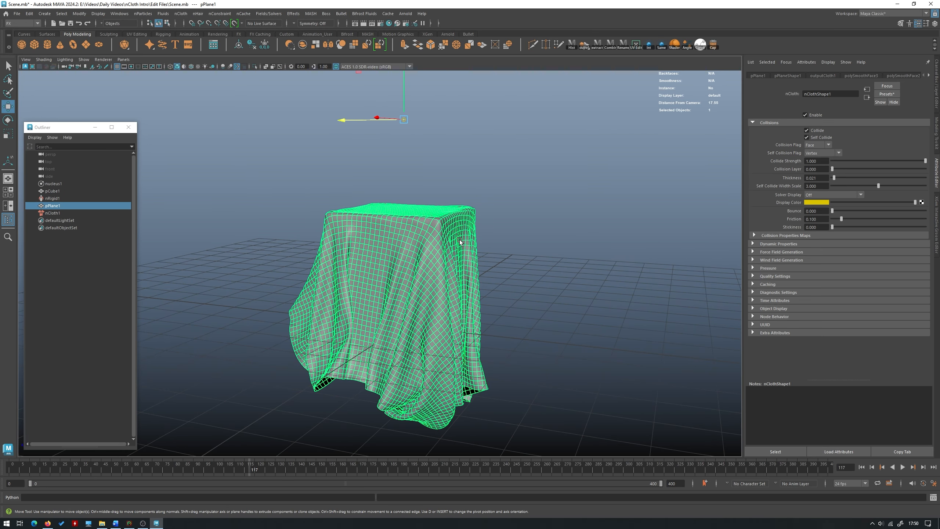
# - Duplicate the draped cloth at frame 117 and delete the original simulated plane
pyautogui.hotkey('ctrl', 'd')
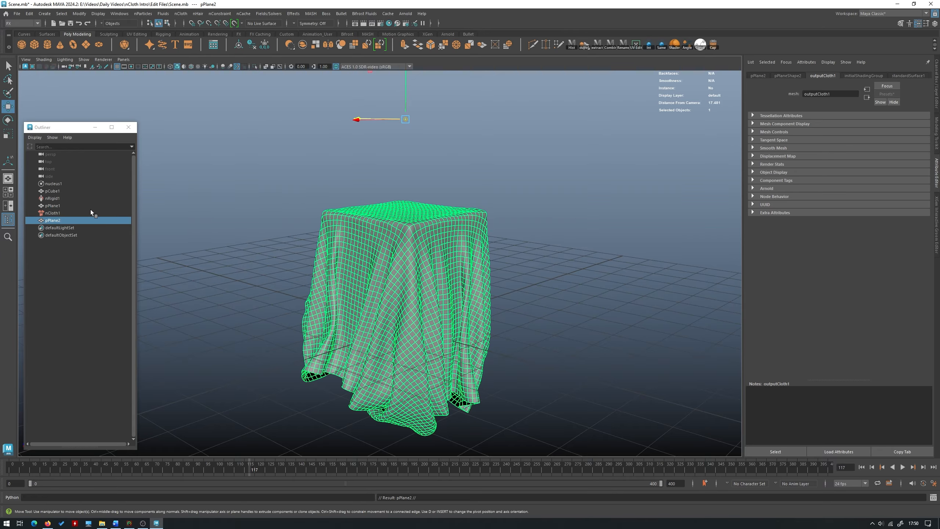
pyautogui.click(58, 208)
pyautogui.press('Delete')
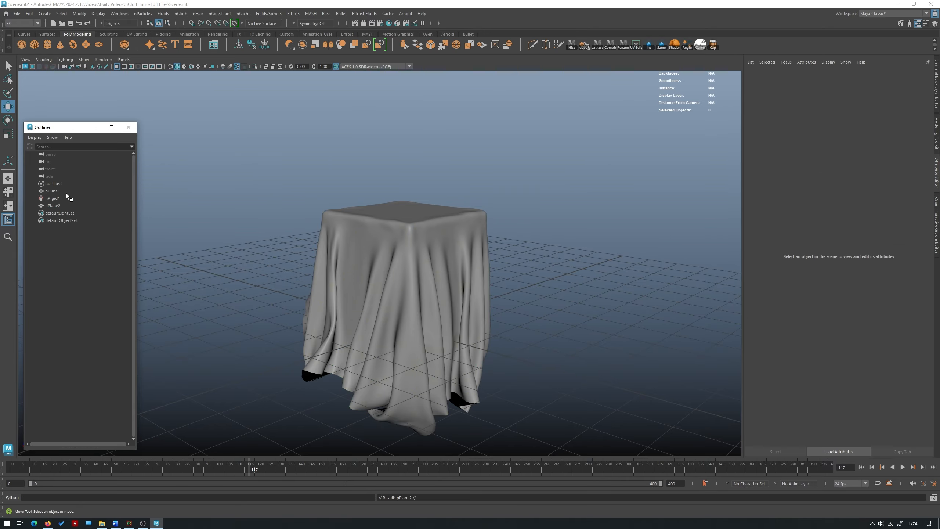
# - Isolate the duplicated cloth mesh to inspect it on its own, leave isolation and view it over the cube
pyautogui.click(356, 294)
pyautogui.hotkey('ctrl', '1')
pyautogui.click(498, 168)
pyautogui.keyDown('alt'); pyautogui.moveTo(467, 271); pyautogui.dragTo(327, 195); pyautogui.keyUp('alt')
pyautogui.click(449, 235)
pyautogui.click(402, 196)
pyautogui.hotkey('ctrl', '1')
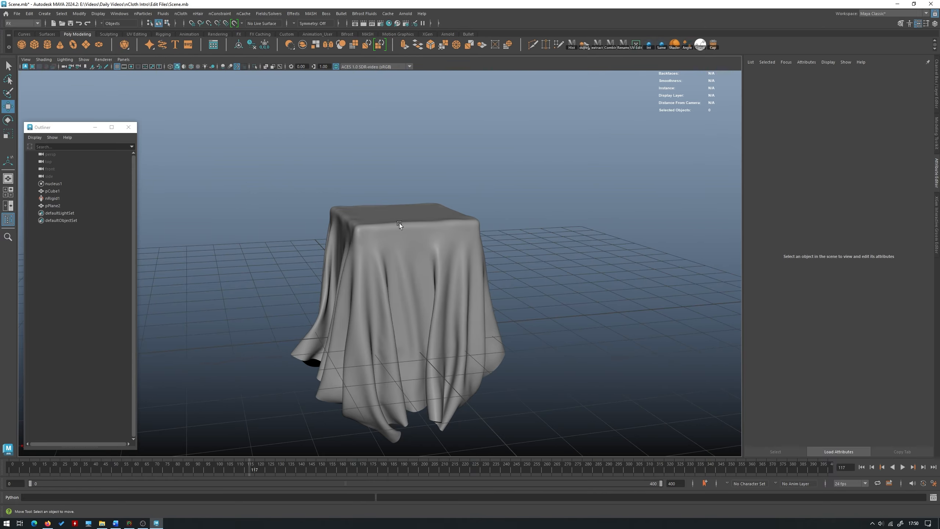
pyautogui.click(406, 259)
pyautogui.keyDown('alt'); pyautogui.moveTo(406, 259); pyautogui.dragTo(500, 196); pyautogui.keyUp('alt')
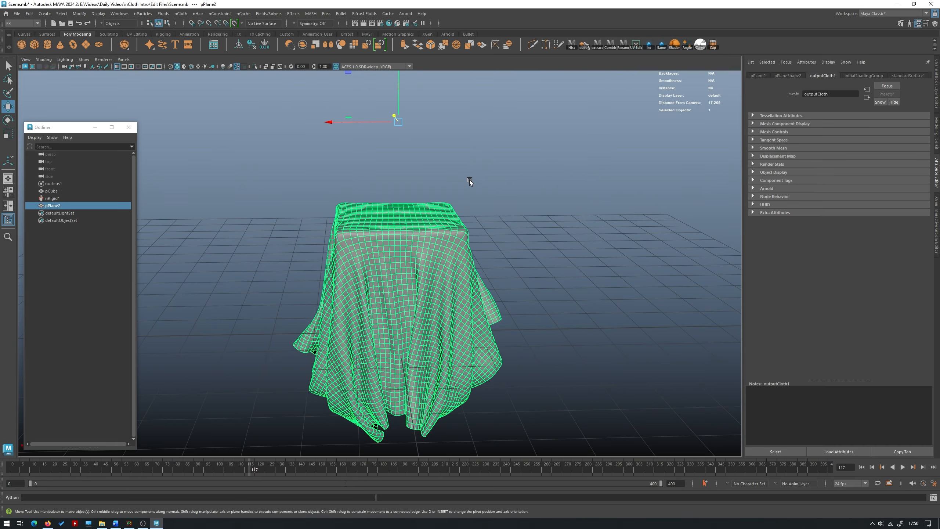
# - Undo back past the isolation and the deletion of the original simulated plane
pyautogui.click(461, 145)
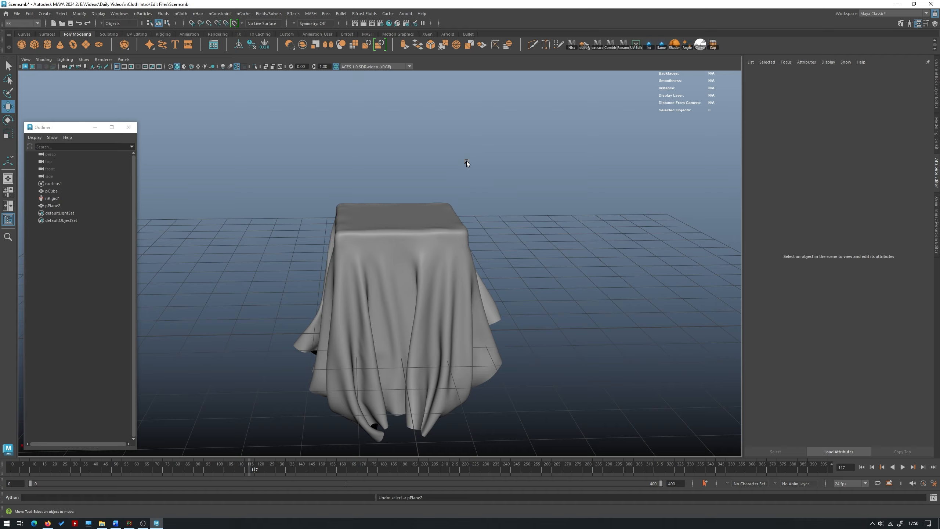
pyautogui.keyDown('alt'); pyautogui.moveTo(466, 161); pyautogui.dragTo(430, 159); pyautogui.keyUp('alt')
pyautogui.hotkey('ctrl', 'z')
pyautogui.click(423, 142)
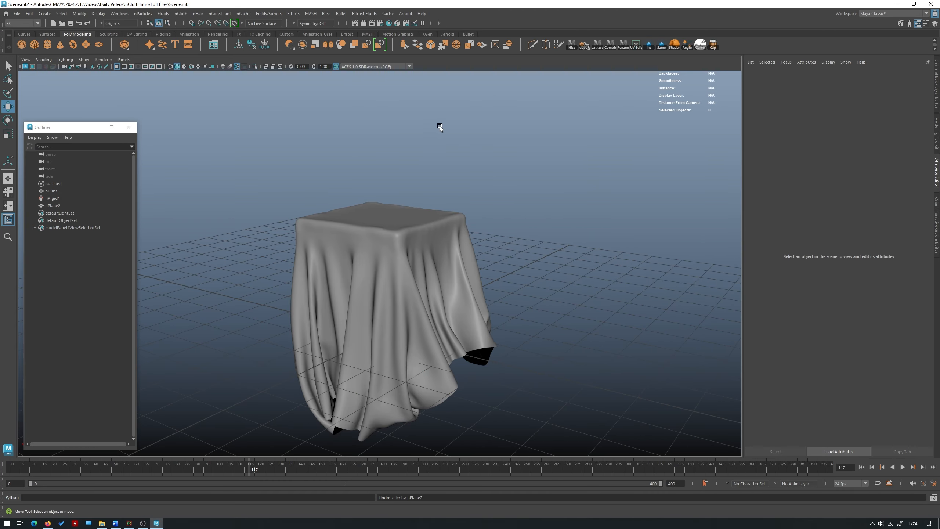
pyautogui.click(460, 241)
pyautogui.click(519, 171)
pyautogui.hotkey('ctrl', 'z')
pyautogui.click(515, 169)
pyautogui.hotkey('ctrl', 'z')
pyautogui.keyDown('alt'); pyautogui.moveTo(510, 168); pyautogui.dragTo(492, 171); pyautogui.keyUp('alt')
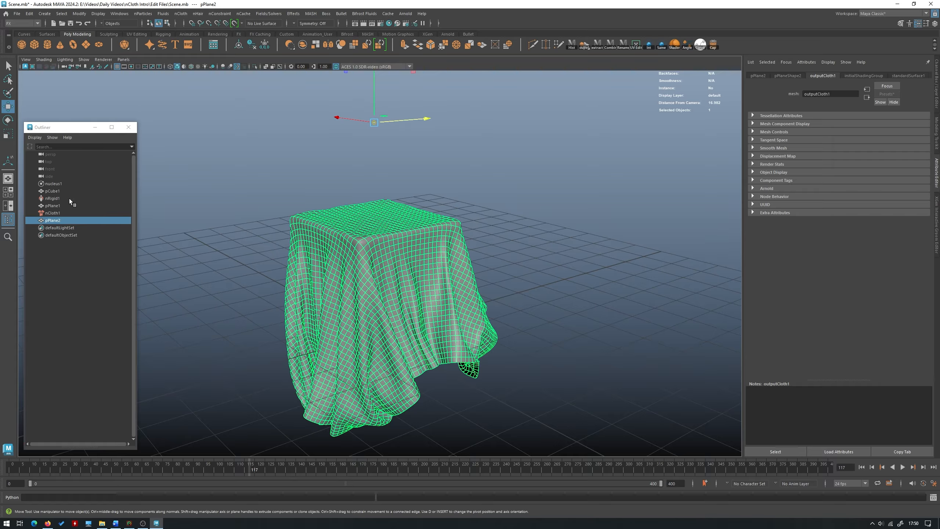
# - Delete all nucleus, cloth, collider and mesh objects from the scene and create a polygon cylinder
pyautogui.keyDown('shift'); pyautogui.click(54, 183); pyautogui.keyUp('shift')
pyautogui.press('Delete')
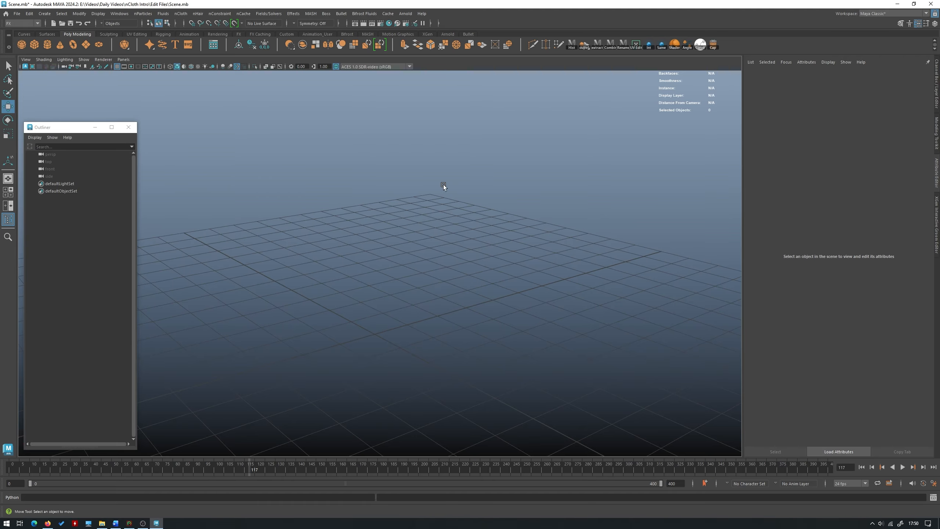
pyautogui.keyDown('alt'); pyautogui.moveTo(444, 185); pyautogui.dragTo(360, 200); pyautogui.keyUp('alt')
pyautogui.keyDown('shift'); pyautogui.rightClick(378, 167); pyautogui.keyUp('shift')
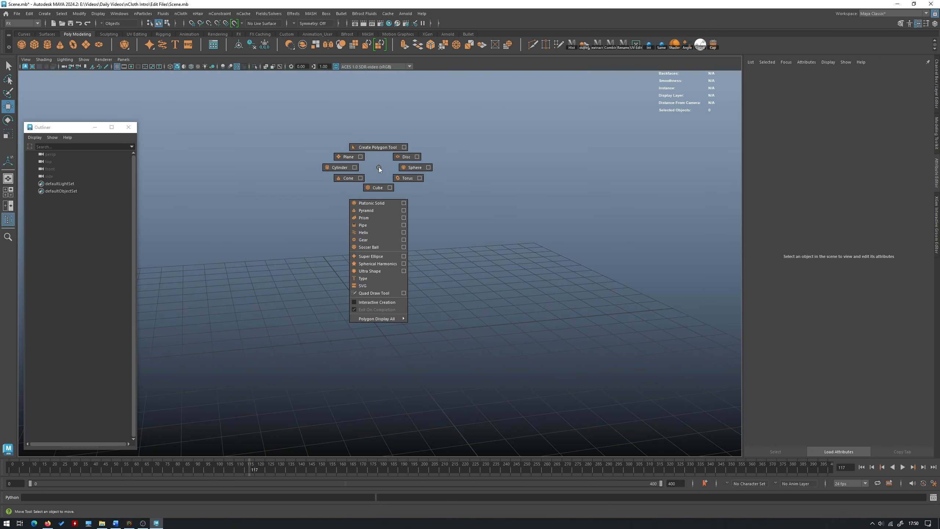
pyautogui.click(338, 167)
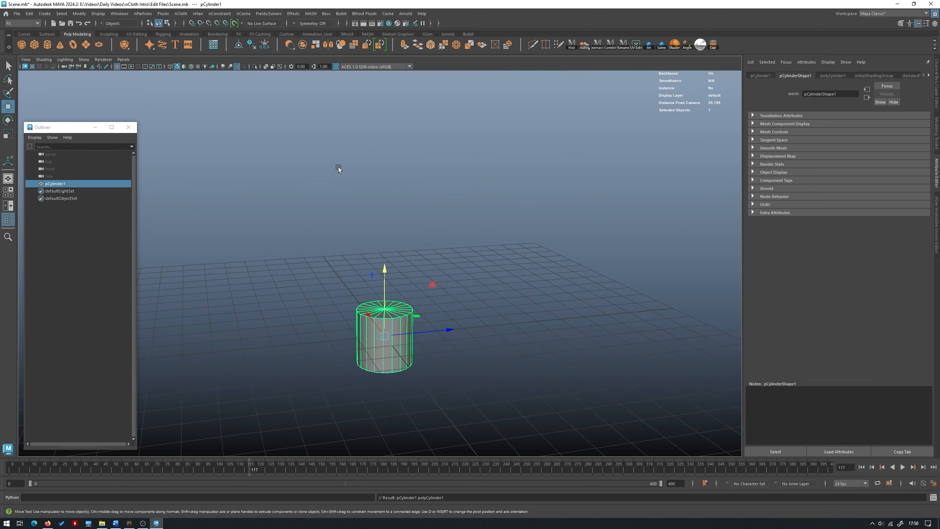
# - Enlarge the cylinder uniformly and raise it above the grid
pyautogui.press('r')
pyautogui.moveTo(385, 332); pyautogui.dragTo(435, 346)
pyautogui.press('w')
pyautogui.moveTo(384, 293); pyautogui.dragTo(385, 177)
pyautogui.press('f')
pyautogui.scroll(-4, 389, 212)
# - Flatten the cylinder vertically into a wide, low disc
pyautogui.press('r')
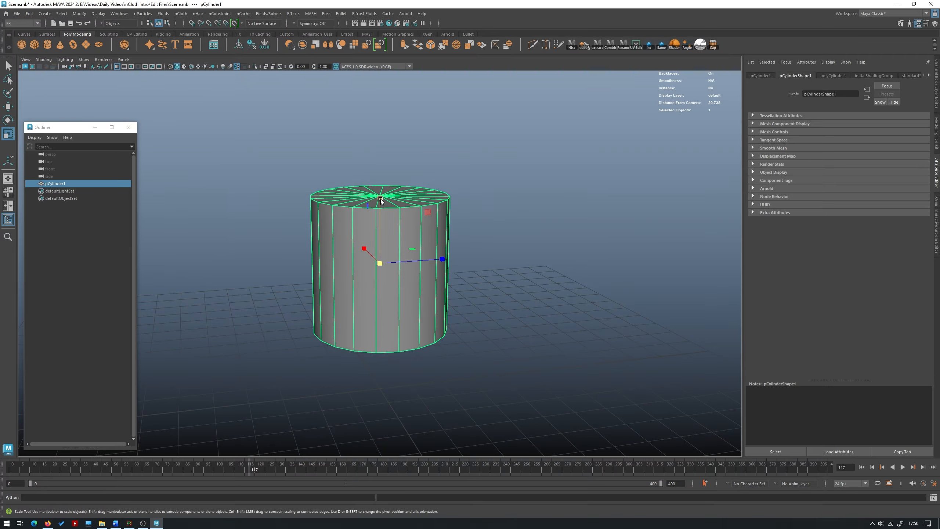
pyautogui.moveTo(389, 211); pyautogui.dragTo(383, 253, button='middle')
pyautogui.scroll(3, 384, 252)
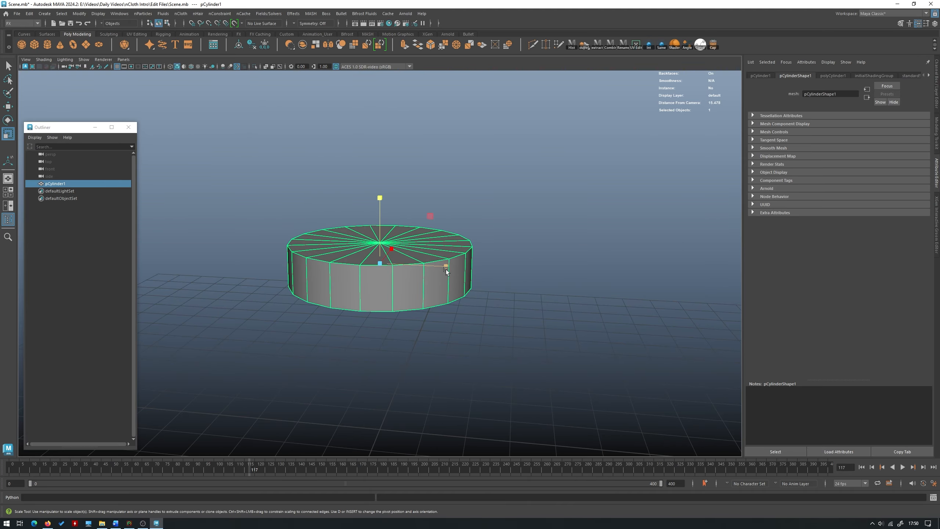
pyautogui.scroll(2, 354, 200)
pyautogui.keyDown('alt'); pyautogui.moveTo(381, 248); pyautogui.dragTo(383, 280); pyautogui.keyUp('alt')
# - Inset the disc's top faces and extrude them upward, tapering them into a tall cone with a narrow flat tip
pyautogui.moveTo(310, 227); pyautogui.dragTo(306, 248, button='right')
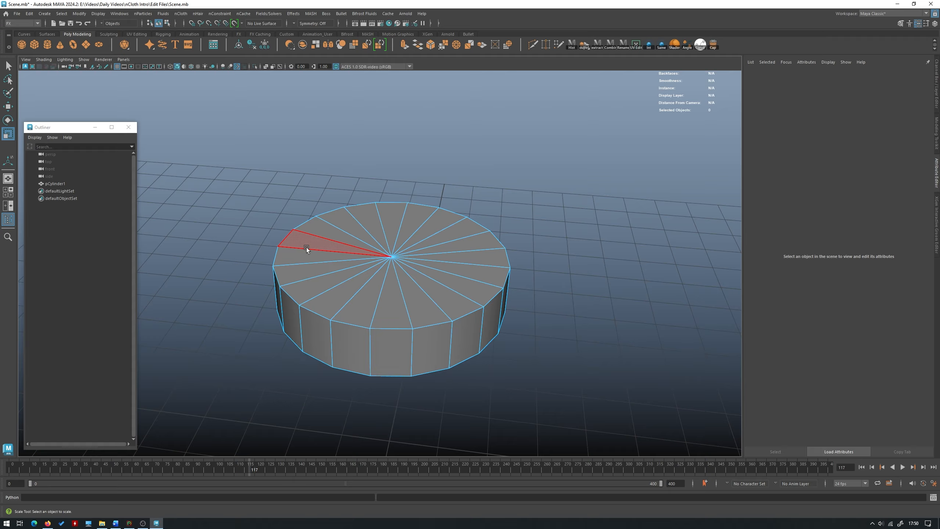
pyautogui.moveTo(306, 248); pyautogui.dragTo(436, 274)
pyautogui.keyDown('shift'); pyautogui.moveTo(412, 222); pyautogui.dragTo(410, 244, button='right'); pyautogui.keyUp('shift')
pyautogui.keyDown('ctrl'); pyautogui.moveTo(392, 198); pyautogui.dragTo(373, 219); pyautogui.keyUp('ctrl')
pyautogui.keyDown('shift'); pyautogui.moveTo(373, 219); pyautogui.dragTo(374, 239, button='right'); pyautogui.keyUp('shift')
pyautogui.press('w')
pyautogui.moveTo(390, 230); pyautogui.dragTo(251, 115)
pyautogui.press('r')
# - Bevel the rim edges of the base with 2 segments and delete the mesh's construction history
pyautogui.click(358, 288)
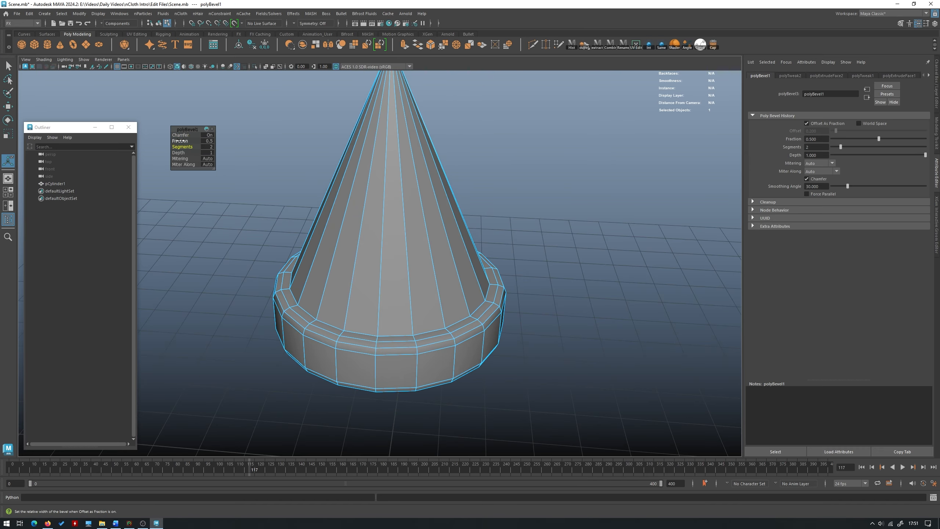
pyautogui.keyDown('alt'); pyautogui.moveTo(475, 146); pyautogui.dragTo(497, 206); pyautogui.keyUp('alt')
pyautogui.click(489, 239)
pyautogui.moveTo(486, 247)
pyautogui.keyDown('alt'); pyautogui.mouseDown()
pyautogui.moveTo(486, 227)
pyautogui.moveTo(484, 243)
pyautogui.mouseUp(); pyautogui.keyUp('alt')
pyautogui.click(415, 280)
pyautogui.keyDown('alt'); pyautogui.moveTo(484, 243); pyautogui.dragTo(485, 203, button='middle'); pyautogui.keyUp('alt')
pyautogui.keyDown('alt'); pyautogui.moveTo(513, 128); pyautogui.dragTo(511, 180, button='middle'); pyautogui.keyUp('alt')
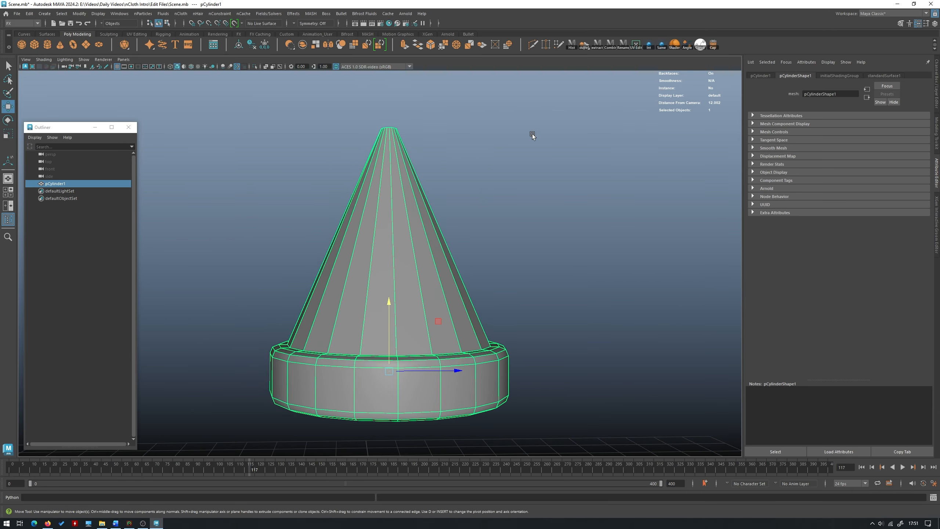
# - Extract all the cone's faces from the base into a separate mesh
pyautogui.moveTo(532, 134); pyautogui.dragTo(533, 164, button='right')
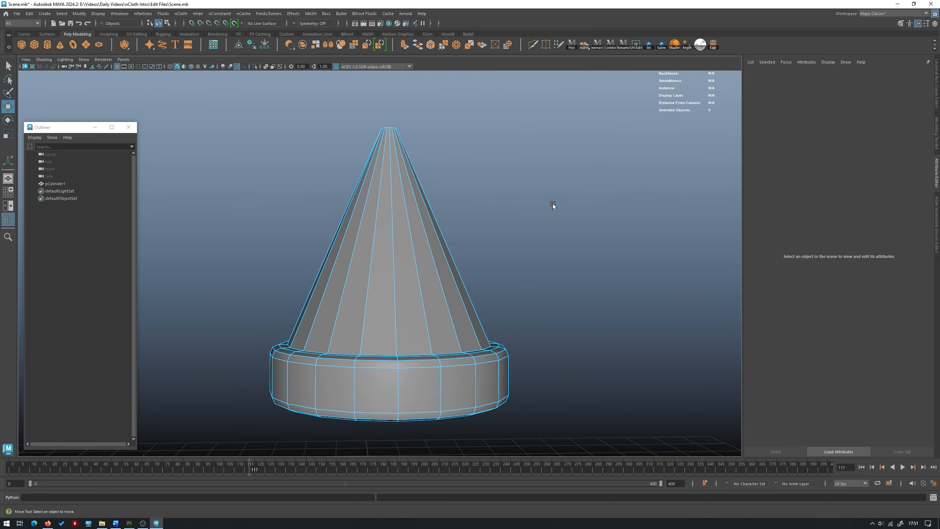
pyautogui.moveTo(563, 229); pyautogui.dragTo(326, 129)
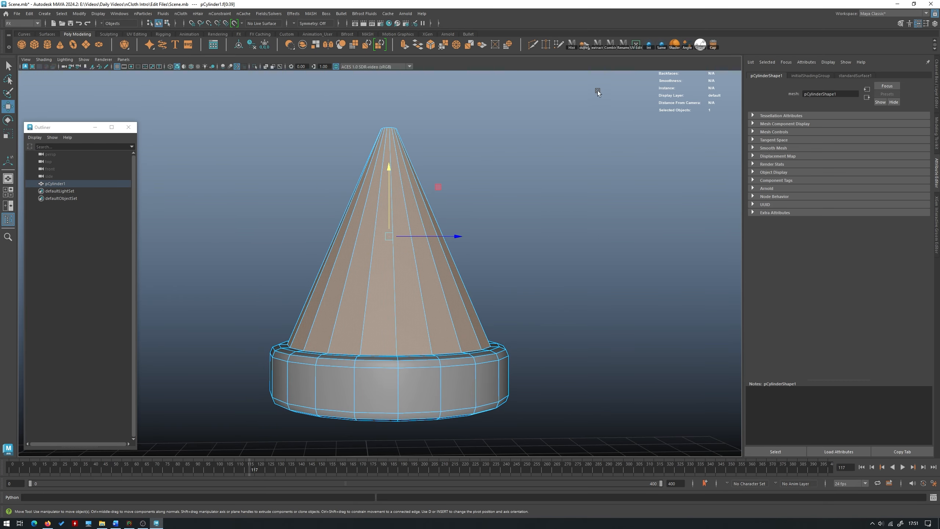
pyautogui.click(596, 43)
pyautogui.keyDown('alt'); pyautogui.moveTo(522, 166); pyautogui.dragTo(500, 225); pyautogui.keyUp('alt')
pyautogui.click(438, 403)
pyautogui.keyDown('alt'); pyautogui.moveTo(450, 326); pyautogui.dragTo(456, 347); pyautogui.keyUp('alt')
pyautogui.keyDown('alt'); pyautogui.moveTo(455, 347); pyautogui.dragTo(459, 357, button='right'); pyautogui.keyUp('alt')
pyautogui.keyDown('alt'); pyautogui.moveTo(459, 357); pyautogui.dragTo(461, 365); pyautogui.keyUp('alt')
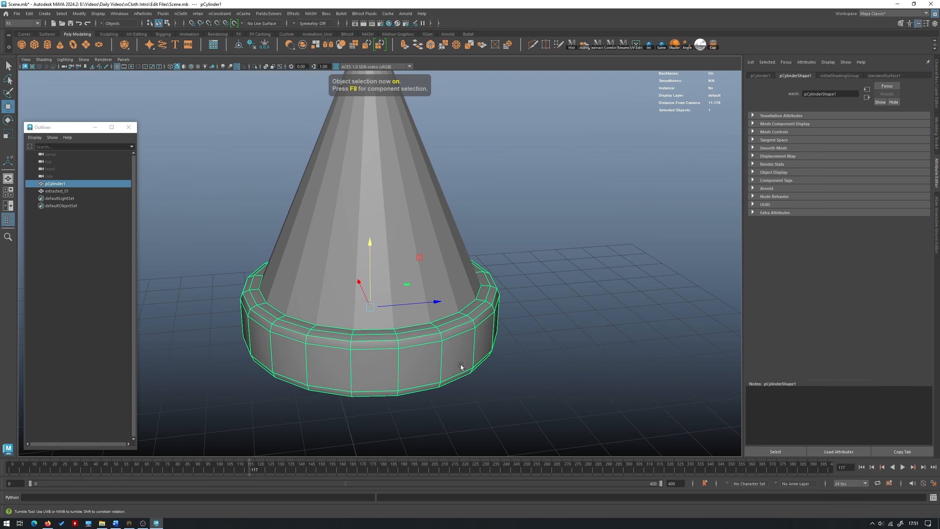
pyautogui.click(416, 228)
pyautogui.keyDown('alt'); pyautogui.moveTo(416, 228); pyautogui.dragTo(407, 238); pyautogui.keyUp('alt')
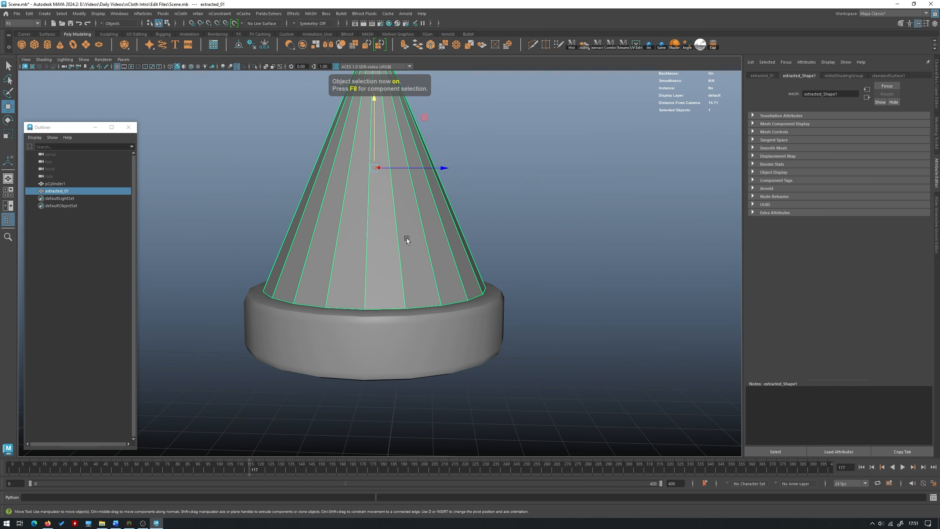
# - Isolate the base, fill the open hole in its top and leave isolation
pyautogui.click(416, 338)
pyautogui.hotkey('ctrl', '1')
pyautogui.moveTo(500, 267); pyautogui.dragTo(483, 242, button='right')
pyautogui.doubleClick(446, 304)
pyautogui.keyDown('alt'); pyautogui.moveTo(483, 239); pyautogui.dragTo(503, 274); pyautogui.keyUp('alt')
pyautogui.keyDown('alt'); pyautogui.moveTo(447, 234); pyautogui.dragTo(426, 269); pyautogui.keyUp('alt')
pyautogui.rightClick(425, 269)
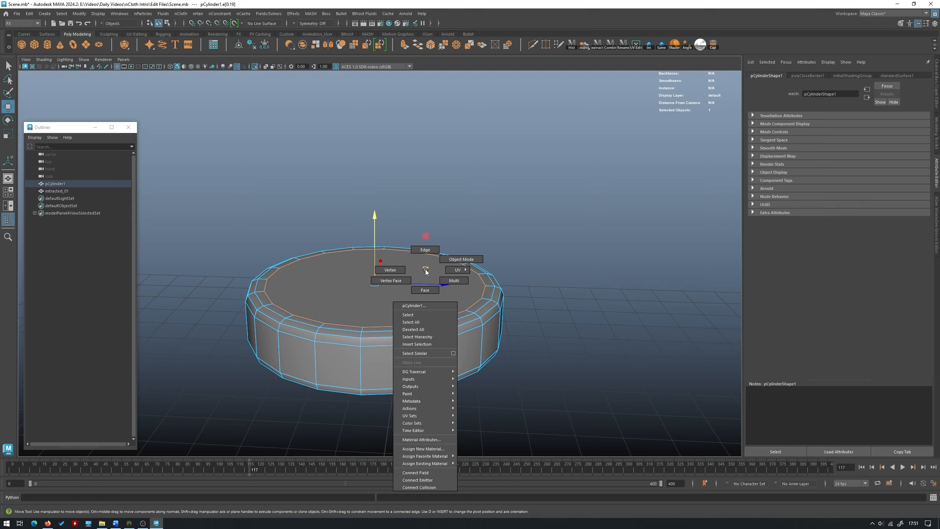
pyautogui.moveTo(425, 269); pyautogui.dragTo(463, 238, button='right')
pyautogui.hotkey('ctrl', '1')
# - Set the Insert Edge Loop tool to multiple edge loops with a count of 16 and try the loops on the cone
pyautogui.click(400, 197)
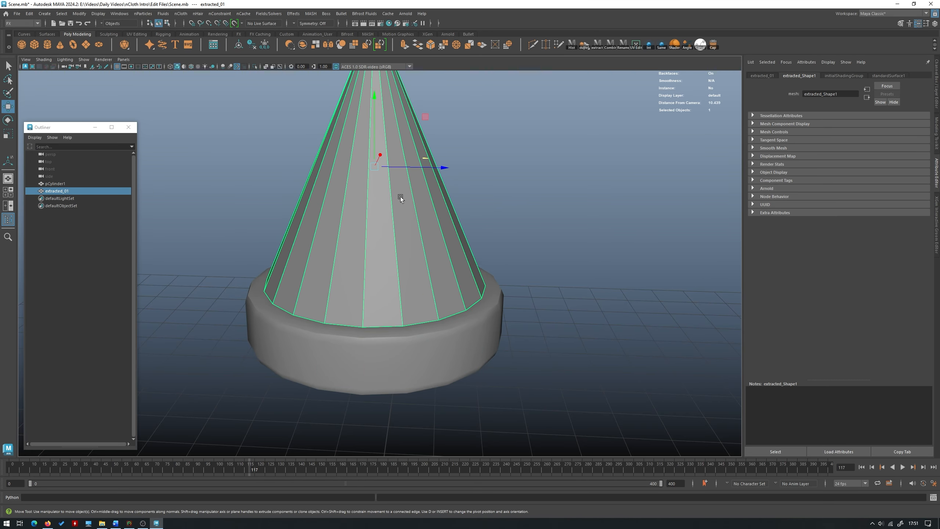
pyautogui.press('f')
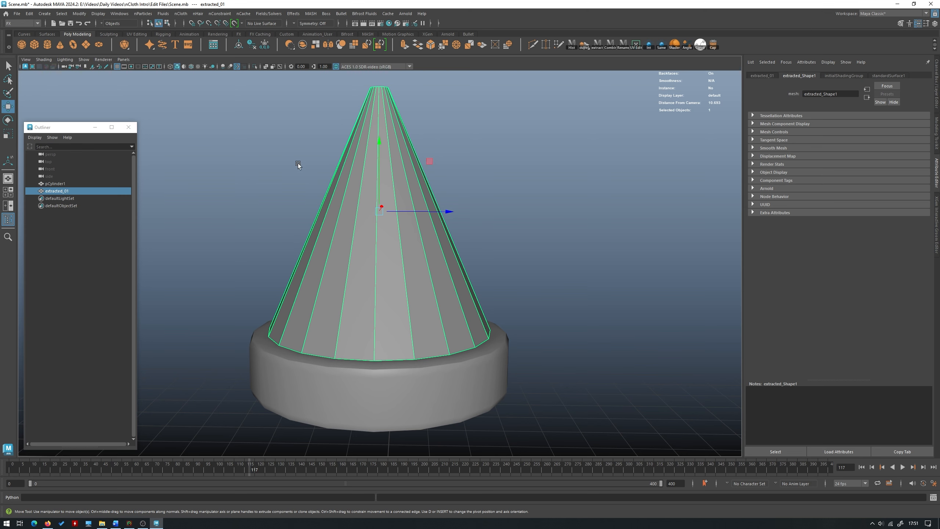
pyautogui.keyDown('shift'); pyautogui.moveTo(298, 163); pyautogui.dragTo(309, 165, button='right'); pyautogui.keyUp('shift')
pyautogui.doubleClick(8, 161)
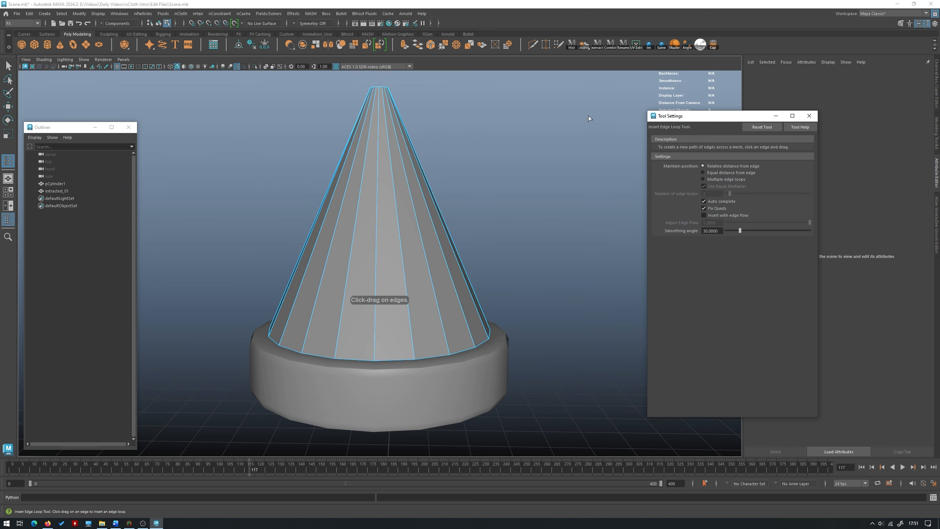
pyautogui.moveTo(696, 119); pyautogui.dragTo(620, 92)
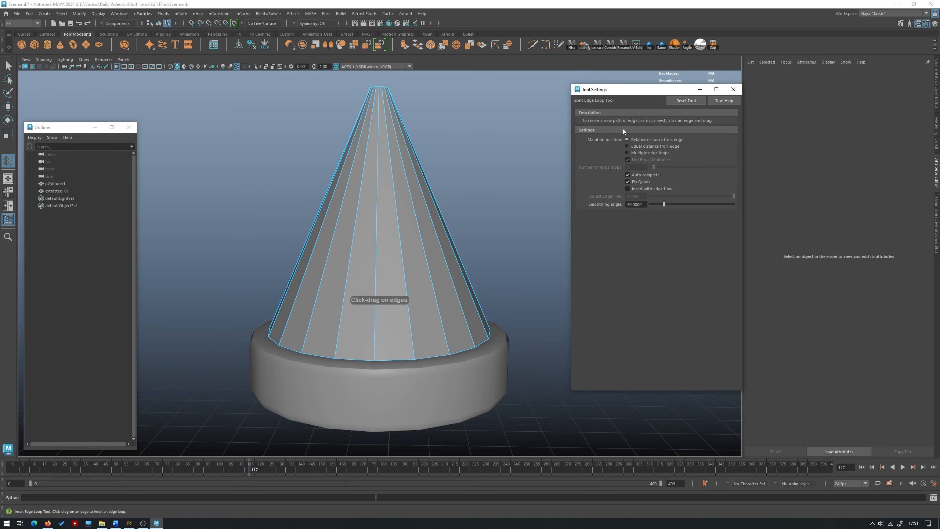
pyautogui.click(636, 153)
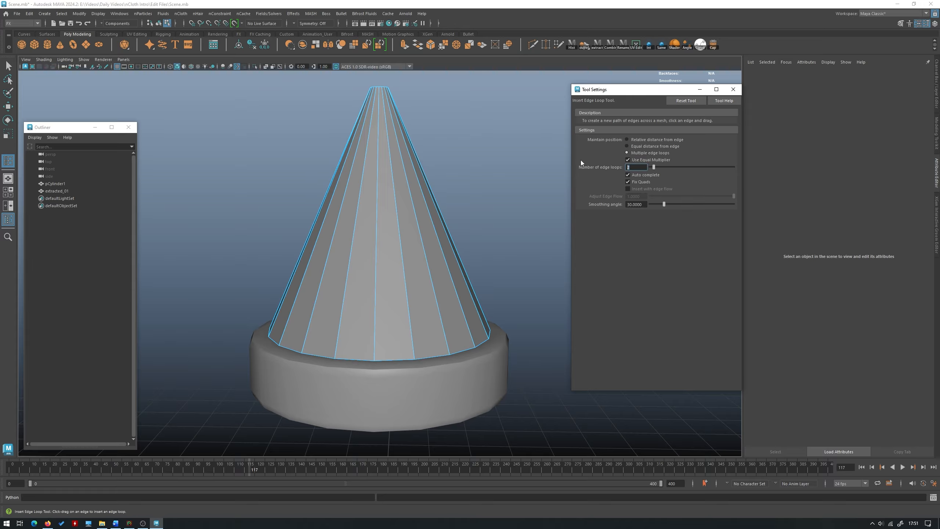
pyautogui.write('16')
pyautogui.press('Return')
pyautogui.click(434, 214)
pyautogui.hotkey('ctrl', 'z')
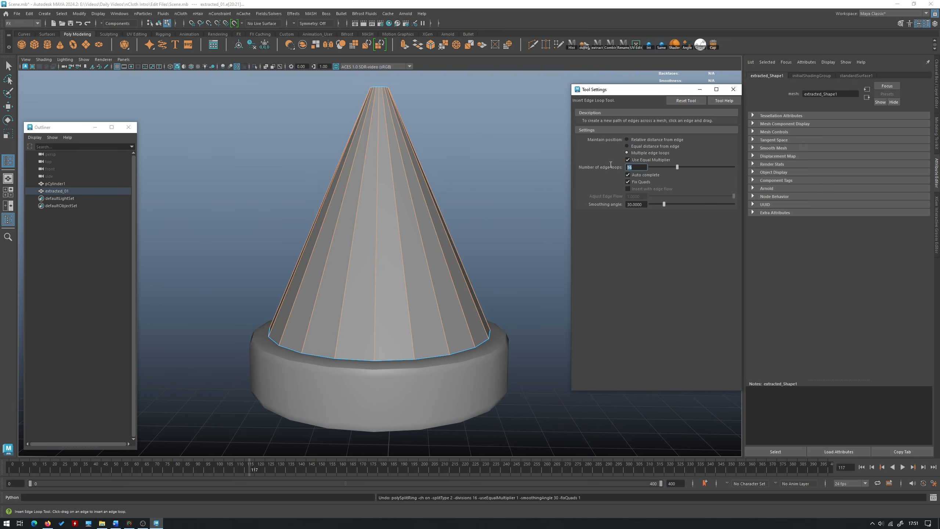
# - Insert evenly spaced edge loops along the cone's height and reset the tool to relative distance from edge
pyautogui.click(416, 223)
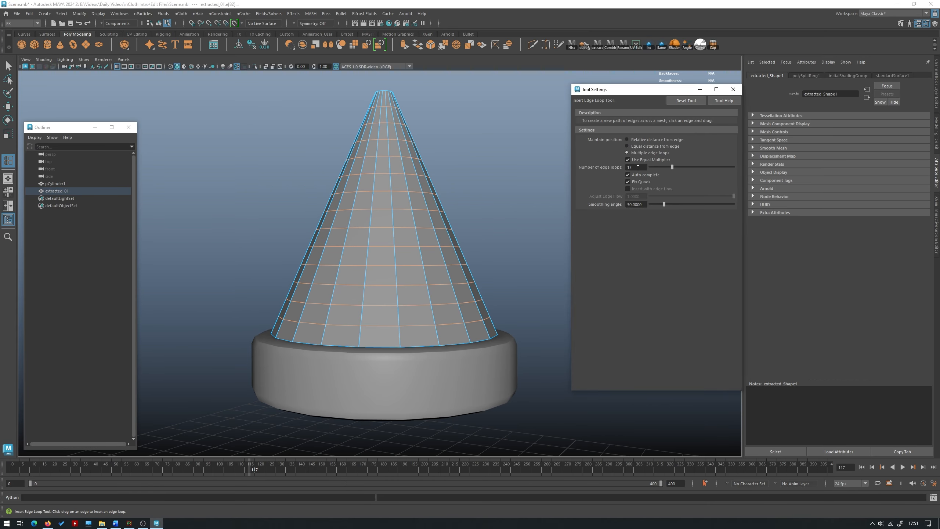
pyautogui.click(636, 140)
pyautogui.click(733, 90)
pyautogui.press('w')
# - Try smoothing the cone mesh with its closed tip, and undo the smoothing
pyautogui.moveTo(429, 189); pyautogui.dragTo(427, 211, button='right')
pyautogui.keyDown('shift'); pyautogui.rightClick(420, 168); pyautogui.keyUp('shift')
pyautogui.click(512, 152)
pyautogui.press('w')
pyautogui.click(406, 221)
pyautogui.keyDown('alt'); pyautogui.moveTo(468, 114); pyautogui.dragTo(482, 155); pyautogui.keyUp('alt')
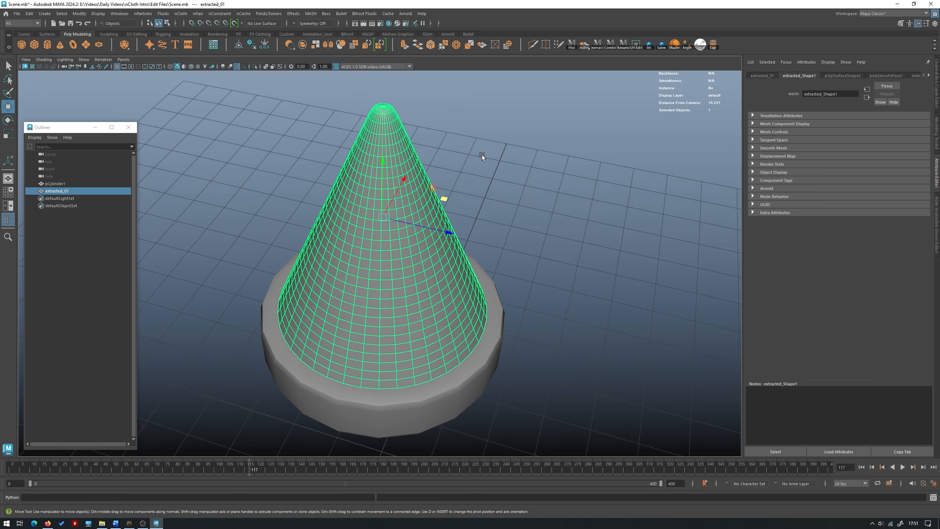
pyautogui.hotkey('ctrl', 'z')
pyautogui.hotkey('ctrl', 'z')
pyautogui.hotkey('ctrl', 'z')
# - Delete the cap faces at the cone's tip to leave it open
pyautogui.moveTo(474, 96); pyautogui.dragTo(475, 115, button='right')
pyautogui.keyDown('alt'); pyautogui.moveTo(459, 125); pyautogui.dragTo(441, 83); pyautogui.keyUp('alt')
pyautogui.moveTo(429, 94); pyautogui.dragTo(353, 78)
pyautogui.keyDown('ctrl'); pyautogui.moveTo(487, 134); pyautogui.dragTo(298, 96); pyautogui.keyUp('ctrl')
pyautogui.press('Delete')
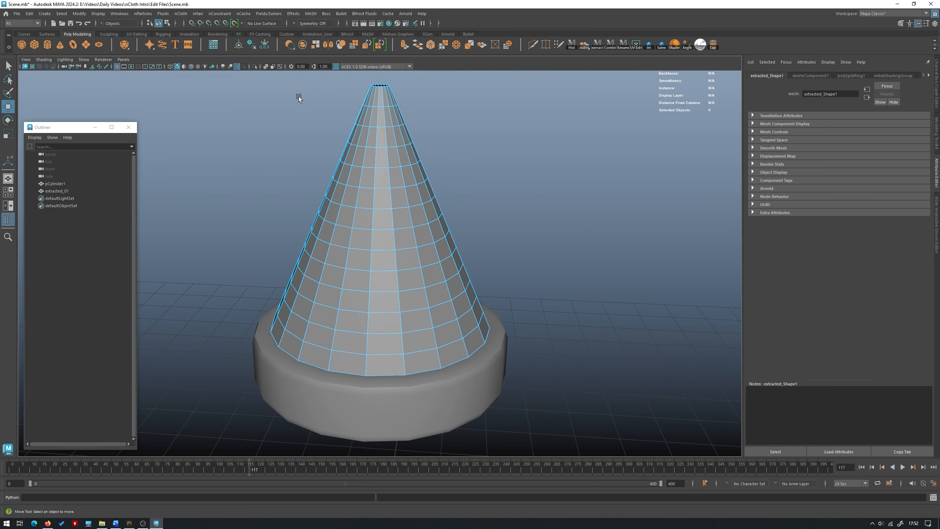
# - Smooth the open cone mesh into a denser grid and delete its construction history
pyautogui.moveTo(500, 153)
pyautogui.mouseDown(button='right')
pyautogui.moveTo(521, 138)
pyautogui.moveTo(519, 117)
pyautogui.moveTo(513, 162)
pyautogui.mouseUp(button='right')
pyautogui.keyDown('alt'); pyautogui.moveTo(510, 150); pyautogui.dragTo(413, 285); pyautogui.keyUp('alt')
pyautogui.keyDown('alt'); pyautogui.moveTo(412, 285); pyautogui.dragTo(415, 273, button='middle'); pyautogui.keyUp('alt')
pyautogui.scroll(1, 416, 272)
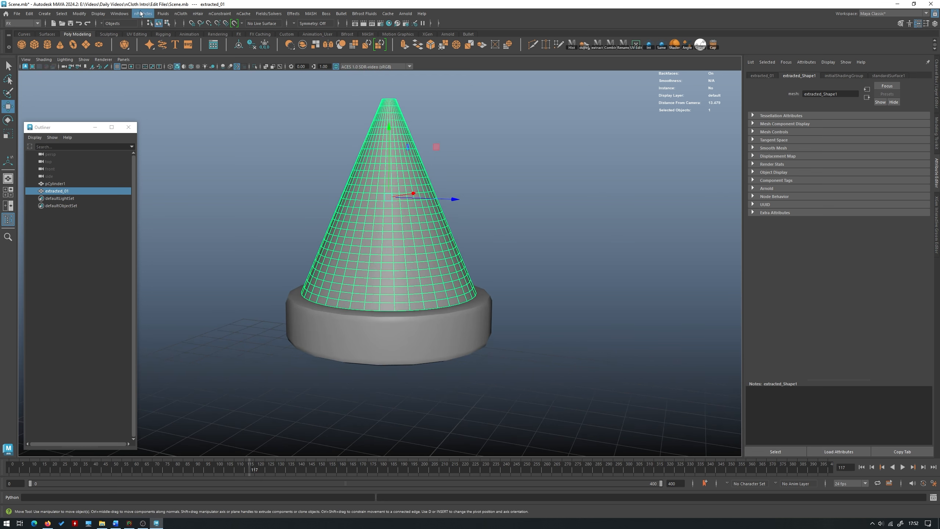
# - Convert the cone mesh to nCloth and return to the start of the timeline
pyautogui.click(186, 14)
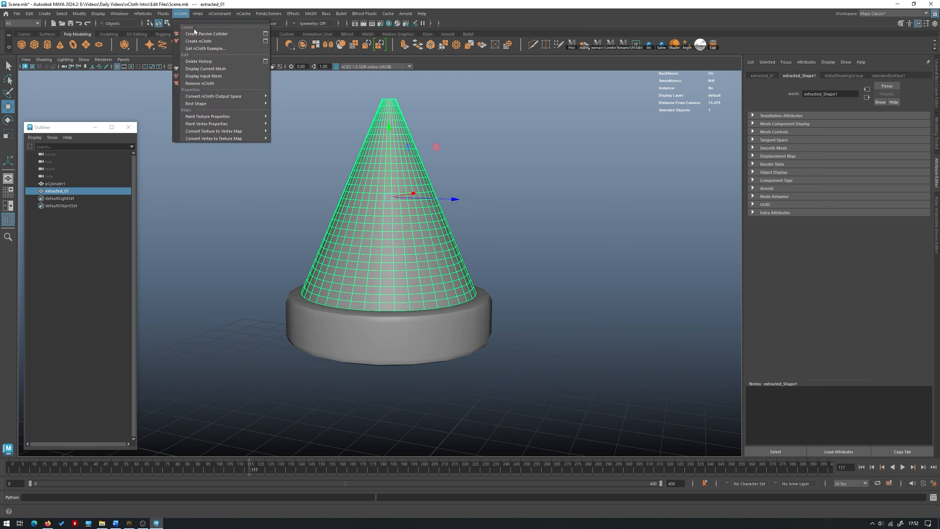
pyautogui.click(204, 42)
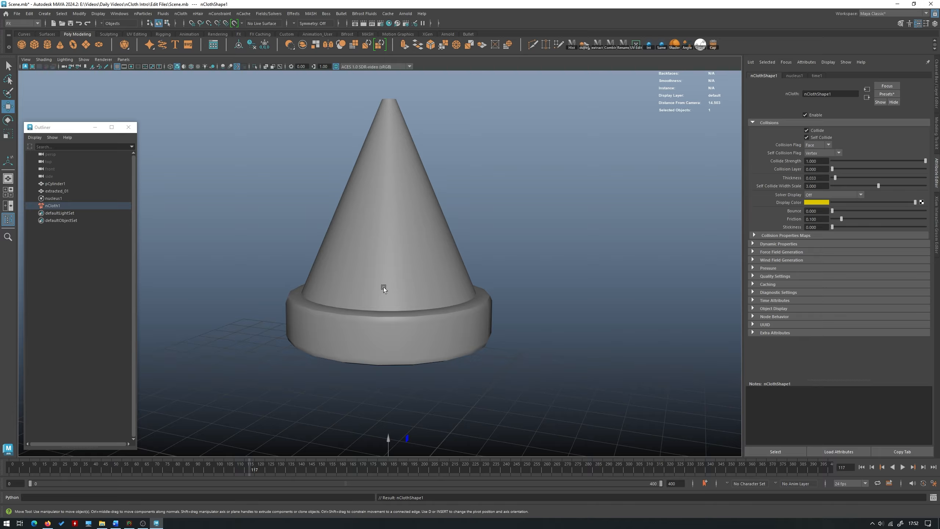
pyautogui.hotkey('alt', 'shift', 'v')
# - Play the cone's cloth simulation to about frame 22 without a collider and rewind to frame 0
pyautogui.click(903, 467)
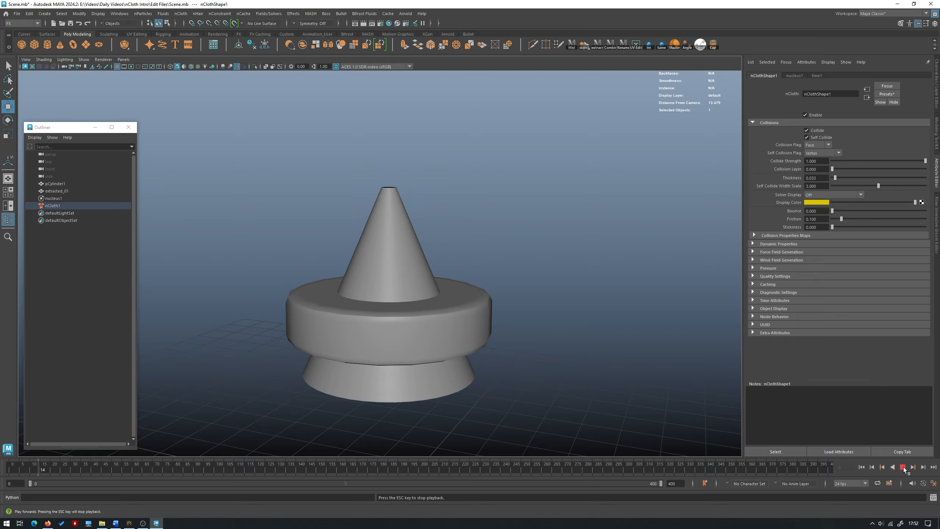
pyautogui.click(902, 467)
pyautogui.keyDown('alt'); pyautogui.moveTo(522, 367); pyautogui.dragTo(407, 351, button='right'); pyautogui.keyUp('alt')
pyautogui.keyDown('alt'); pyautogui.moveTo(407, 352); pyautogui.dragTo(371, 367); pyautogui.keyUp('alt')
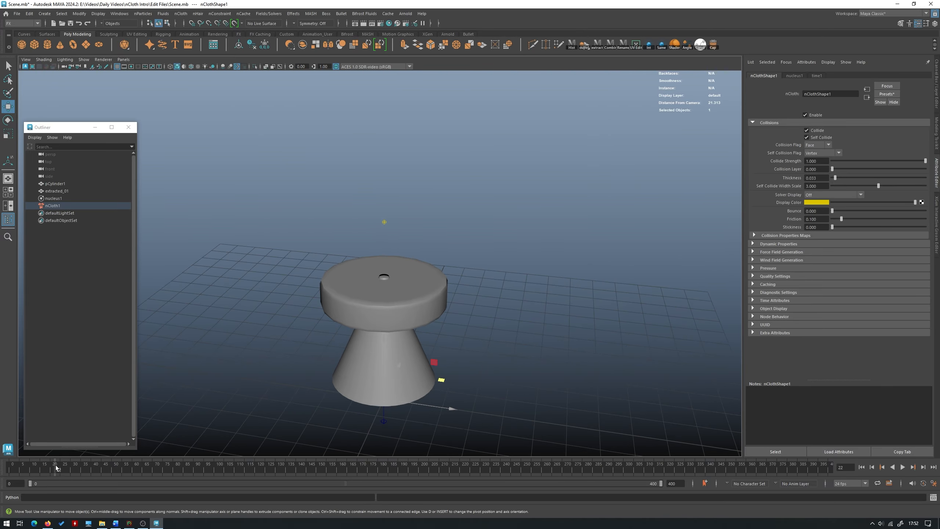
pyautogui.moveTo(56, 469); pyautogui.dragTo(11, 469)
pyautogui.keyDown('alt'); pyautogui.moveTo(411, 267); pyautogui.dragTo(469, 329, button='right'); pyautogui.keyUp('alt')
# - Make the bevelled base a passive collider for the cloth
pyautogui.click(404, 346)
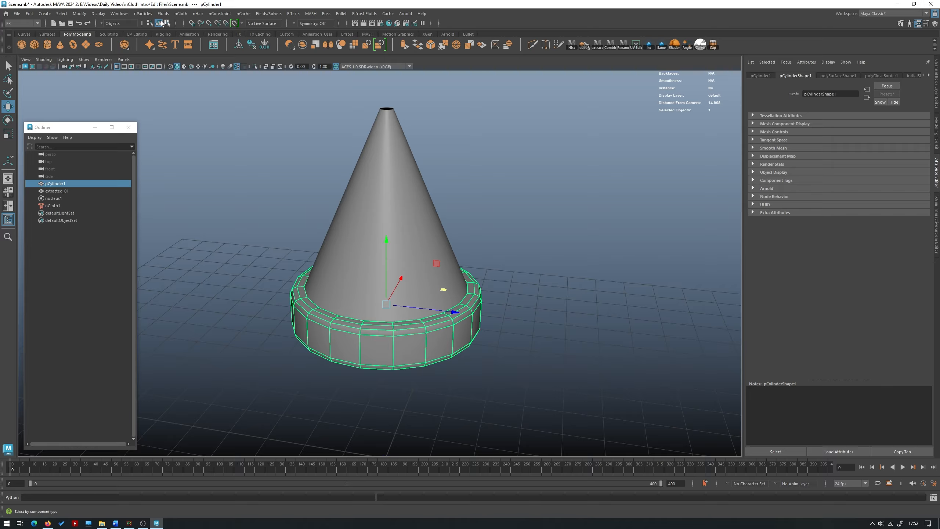
pyautogui.click(180, 13)
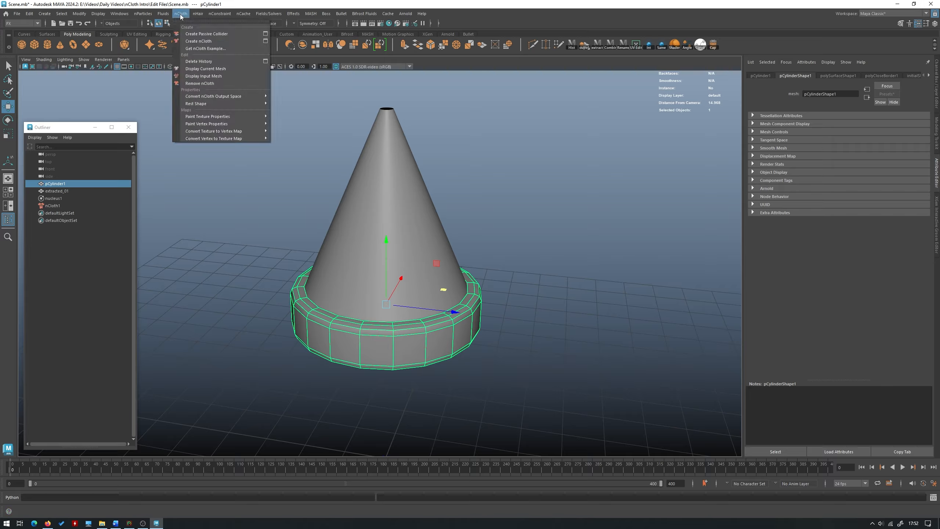
pyautogui.click(226, 34)
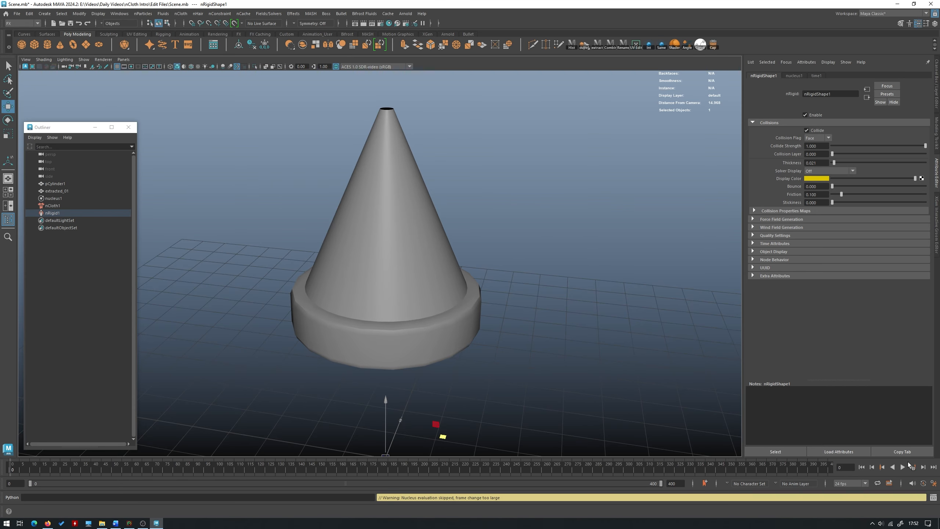
# - Play the simulation with the base collider to frame 55 and examine the folds of the collapsed cloth
pyautogui.click(902, 467)
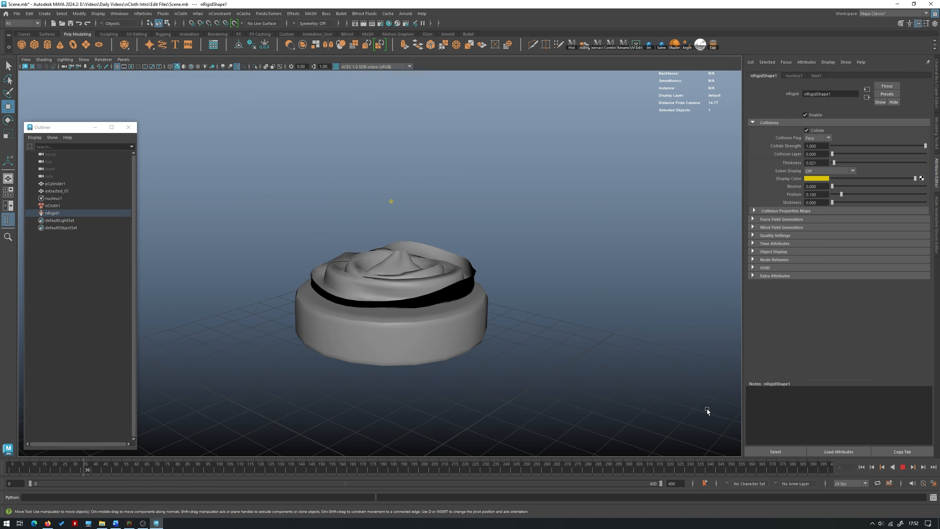
pyautogui.click(903, 468)
pyautogui.keyDown('alt'); pyautogui.moveTo(529, 275); pyautogui.dragTo(474, 331); pyautogui.keyUp('alt')
pyautogui.scroll(4, 475, 331)
pyautogui.click(444, 297)
pyautogui.click(540, 132)
pyautogui.scroll(-4, 425, 219)
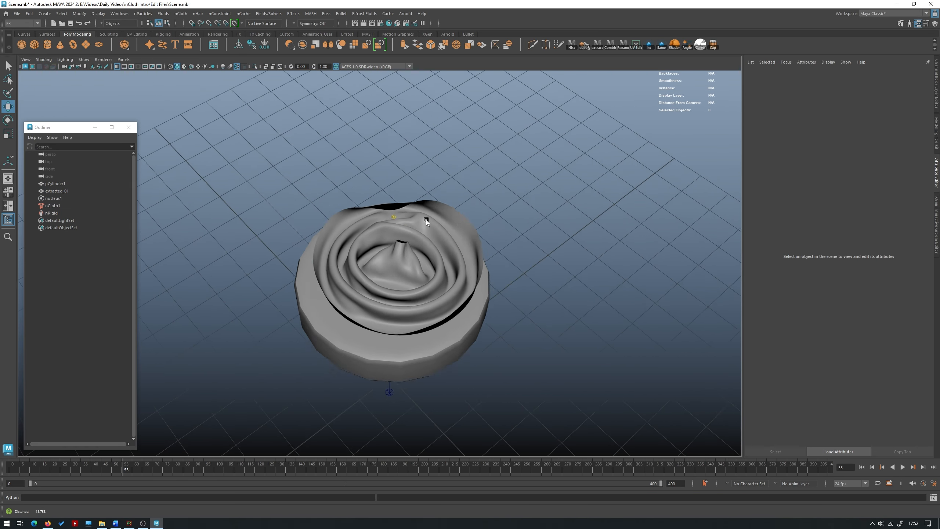
pyautogui.keyDown('alt'); pyautogui.moveTo(426, 219); pyautogui.dragTo(385, 253); pyautogui.keyUp('alt')
pyautogui.scroll(1, 371, 256)
pyautogui.scroll(4, 371, 256)
pyautogui.click(393, 285)
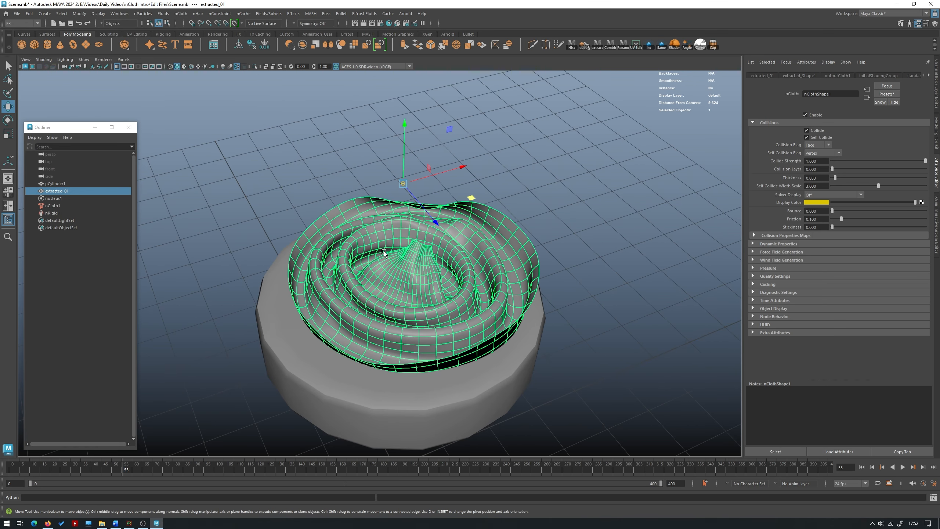
# - Rewind to frame 0 and examine the shape of the straight, symmetrical cone
pyautogui.moveTo(62, 473); pyautogui.dragTo(10, 471)
pyautogui.keyDown('alt'); pyautogui.moveTo(481, 302); pyautogui.dragTo(459, 244); pyautogui.keyUp('alt')
pyautogui.scroll(-4, 497, 277)
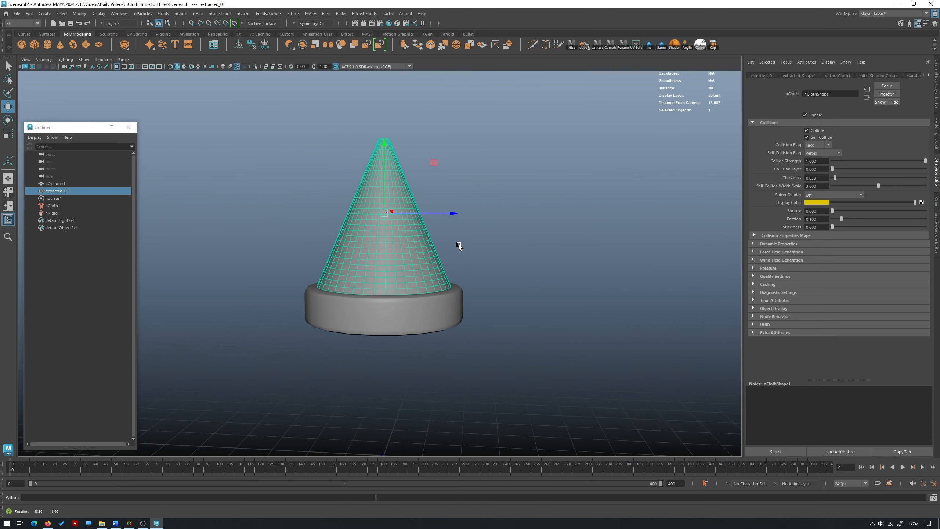
pyautogui.click(518, 255)
pyautogui.click(392, 236)
pyautogui.scroll(2, 523, 285)
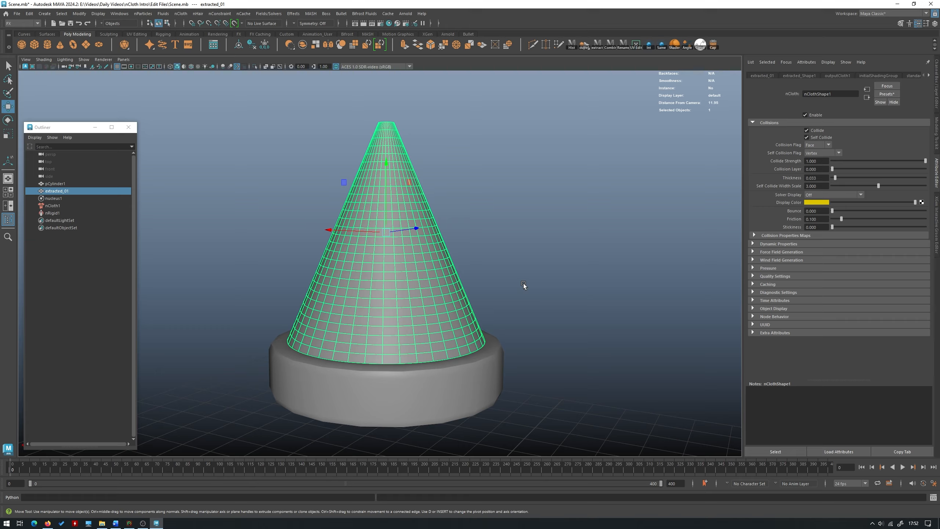
# - Undo the passive collider and the nCloth conversion
pyautogui.click(264, 183)
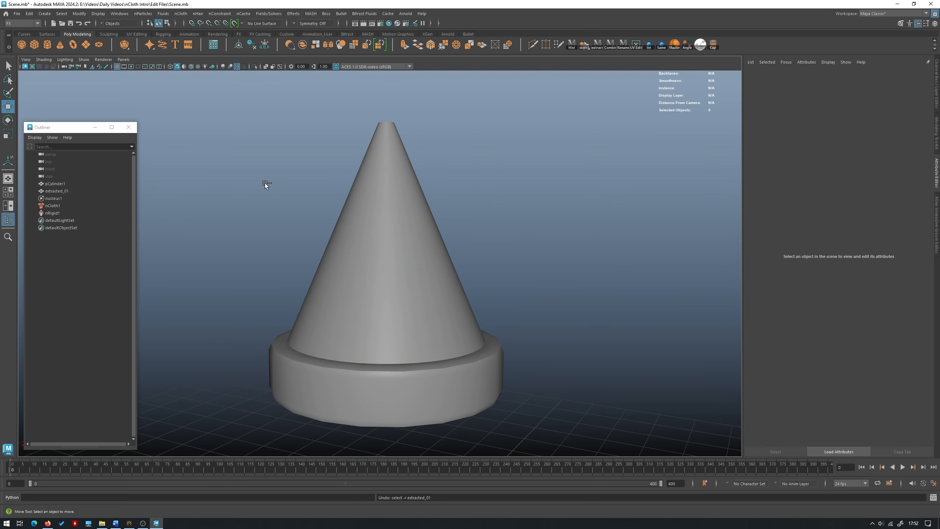
pyautogui.hotkey('ctrl', 'z')
pyautogui.hotkey('ctrl', 'z')
pyautogui.hotkey('ctrl', 'z')
pyautogui.hotkey('ctrl', 'z')
pyautogui.hotkey('ctrl', 'z')
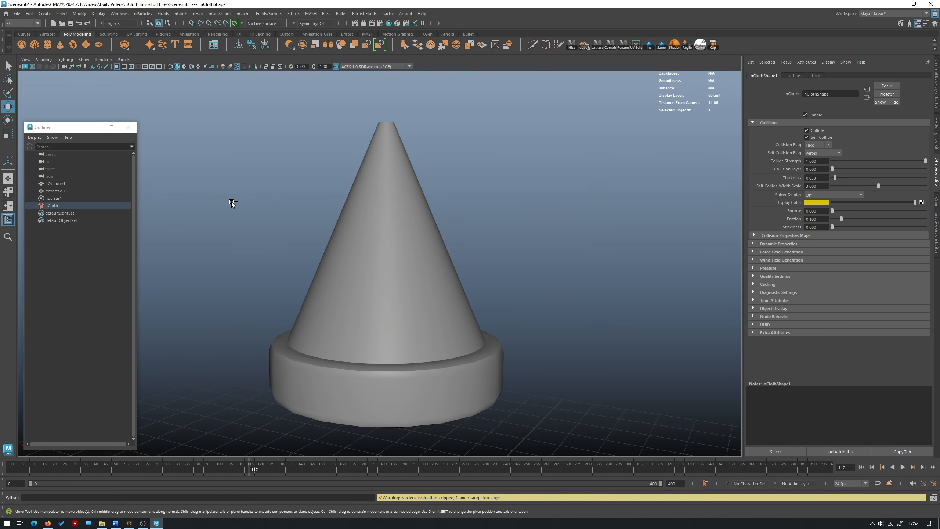
pyautogui.keyDown('alt'); pyautogui.moveTo(241, 203); pyautogui.dragTo(278, 208); pyautogui.keyUp('alt')
pyautogui.click(380, 207)
pyautogui.press('F9')
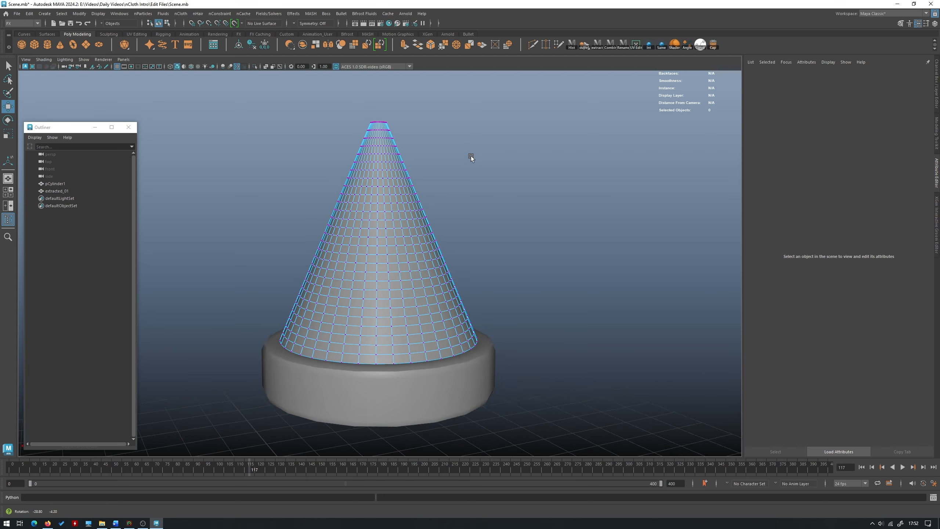
pyautogui.moveTo(429, 123); pyautogui.dragTo(289, 96)
pyautogui.press('b')
pyautogui.moveTo(338, 155); pyautogui.dragTo(548, 233)
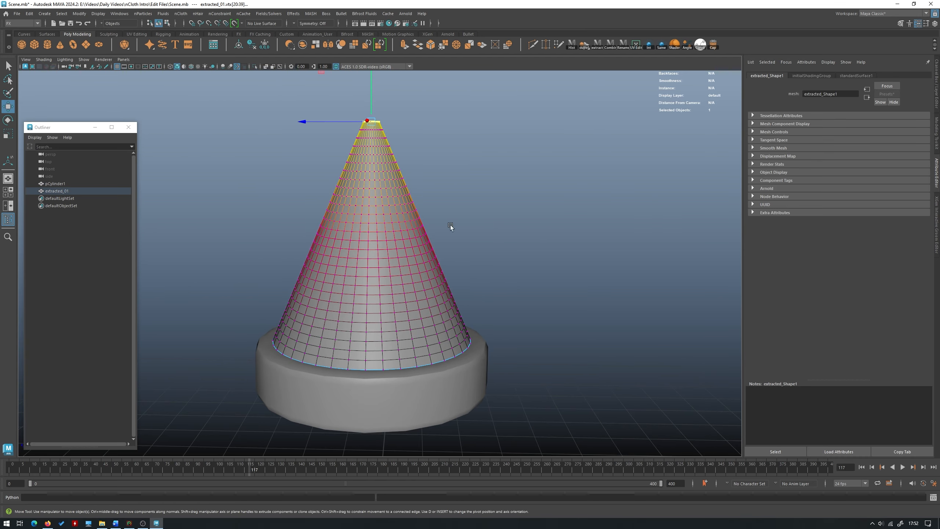
pyautogui.keyDown('alt'); pyautogui.moveTo(532, 297); pyautogui.dragTo(631, 347); pyautogui.keyUp('alt')
pyautogui.keyDown('alt'); pyautogui.moveTo(373, 319); pyautogui.dragTo(410, 372); pyautogui.keyUp('alt')
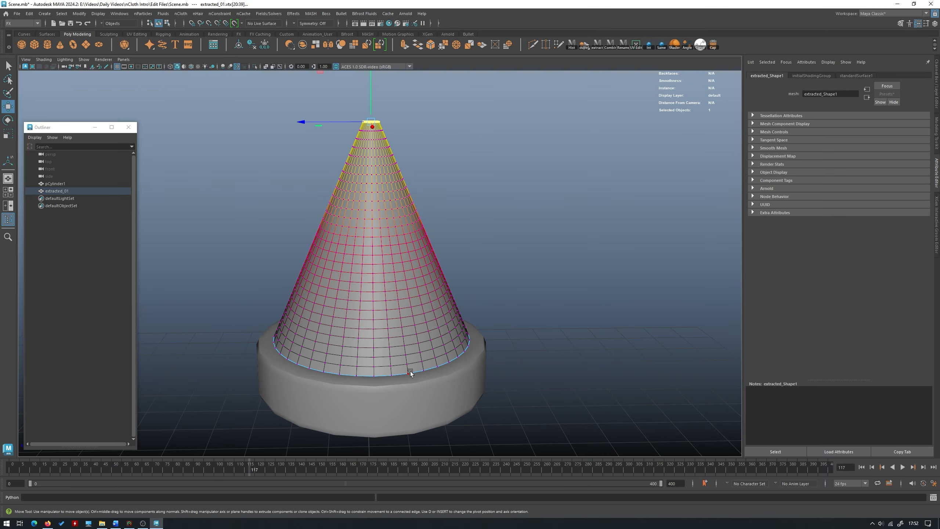
pyautogui.keyDown('alt'); pyautogui.moveTo(406, 193); pyautogui.dragTo(395, 182); pyautogui.keyUp('alt')
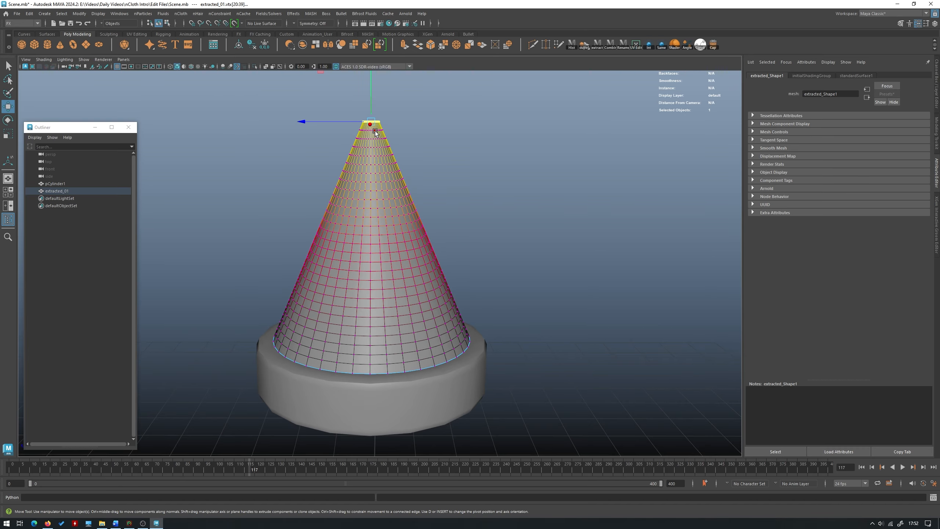
pyautogui.press('F8')
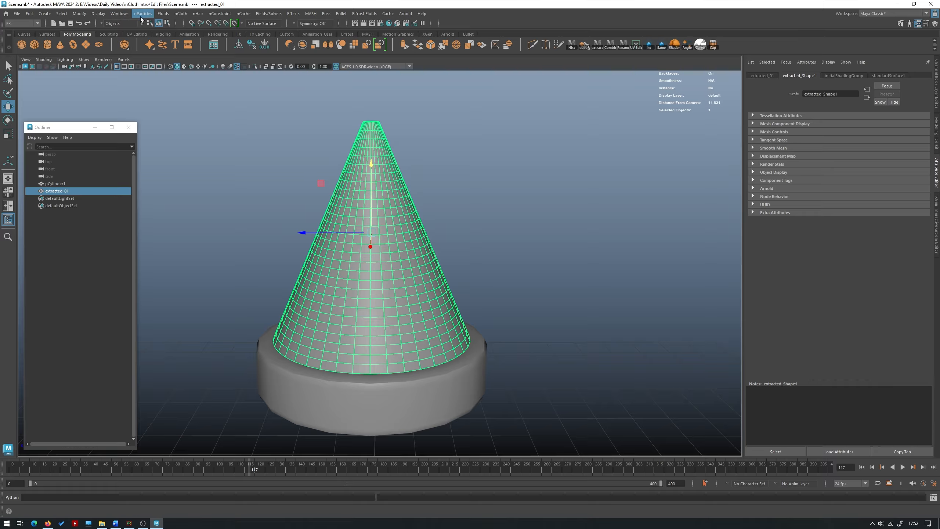
# - Add a lattice deformer to the cone and set its vertical divisions to 2
pyautogui.click(11, 25)
pyautogui.click(16, 30)
pyautogui.click(278, 14)
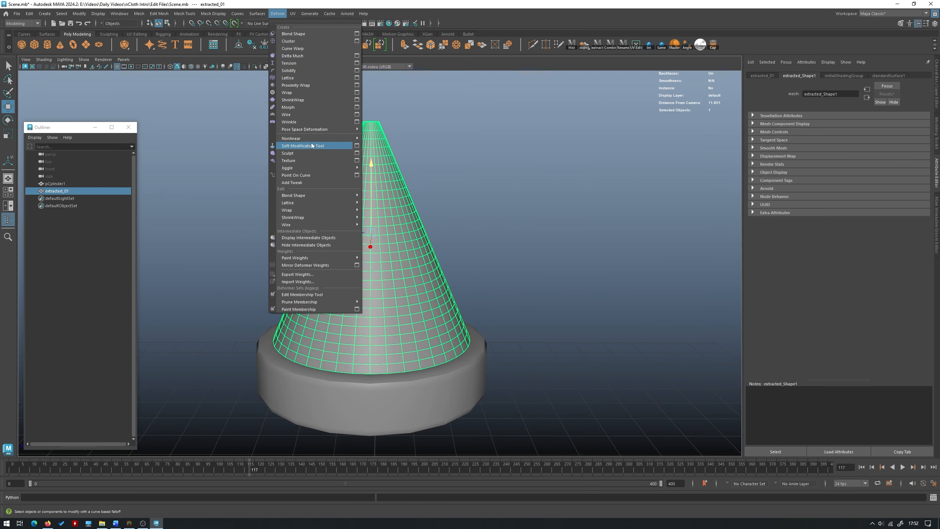
pyautogui.click(307, 78)
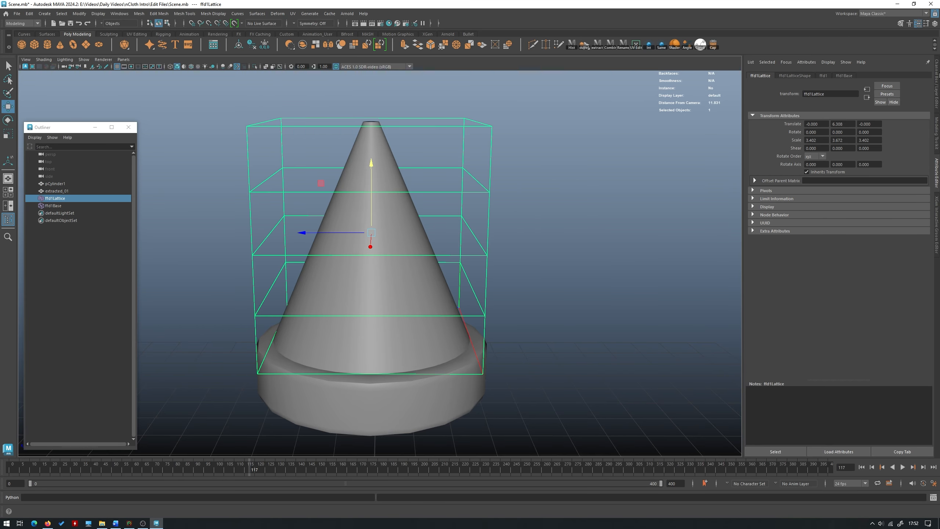
pyautogui.hotkey('ctrl', 'a')
pyautogui.click(914, 157)
pyautogui.write('2')
pyautogui.press('Return')
# - Shift the lattice's top points sideways so the cone leans strongly over one side of the base, and delete the cone's history
pyautogui.moveTo(636, 145); pyautogui.dragTo(636, 138, button='right')
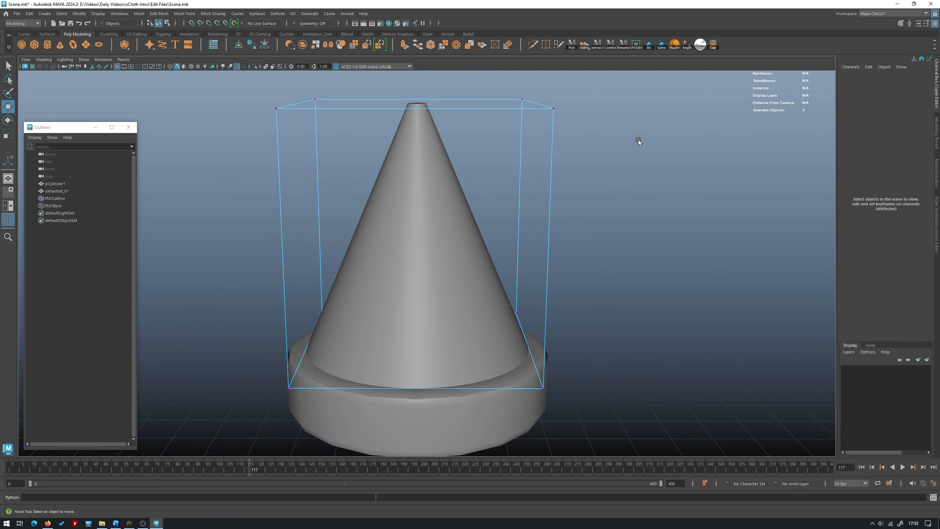
pyautogui.moveTo(655, 147); pyautogui.dragTo(178, 36)
pyautogui.moveTo(393, 103); pyautogui.dragTo(575, 103)
pyautogui.click(547, 127)
pyautogui.hotkey('ctrl', 'z')
pyautogui.click(556, 194)
pyautogui.hotkey('alt', 'shift', 'd')
pyautogui.keyDown('alt'); pyautogui.moveTo(604, 257); pyautogui.dragTo(528, 200); pyautogui.keyUp('alt')
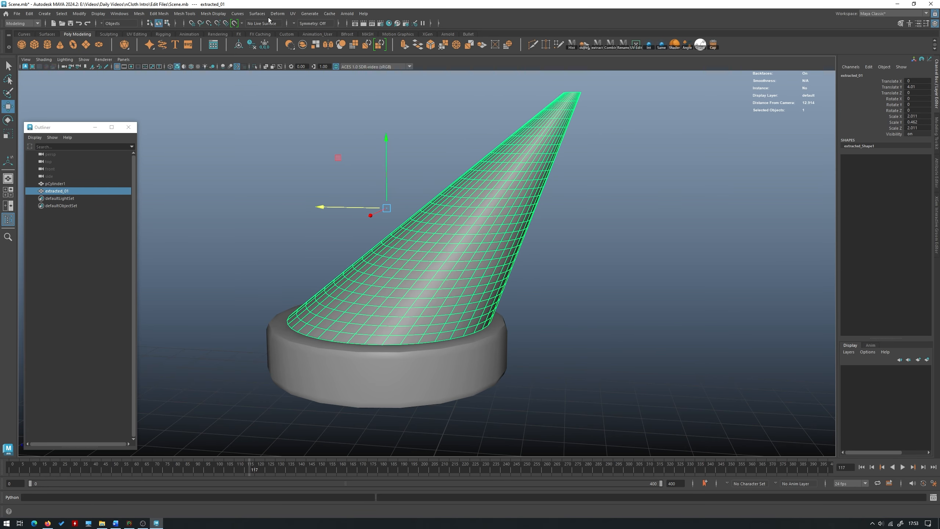
# - Convert the leaning cone to nCloth
pyautogui.click(22, 23)
pyautogui.click(22, 54)
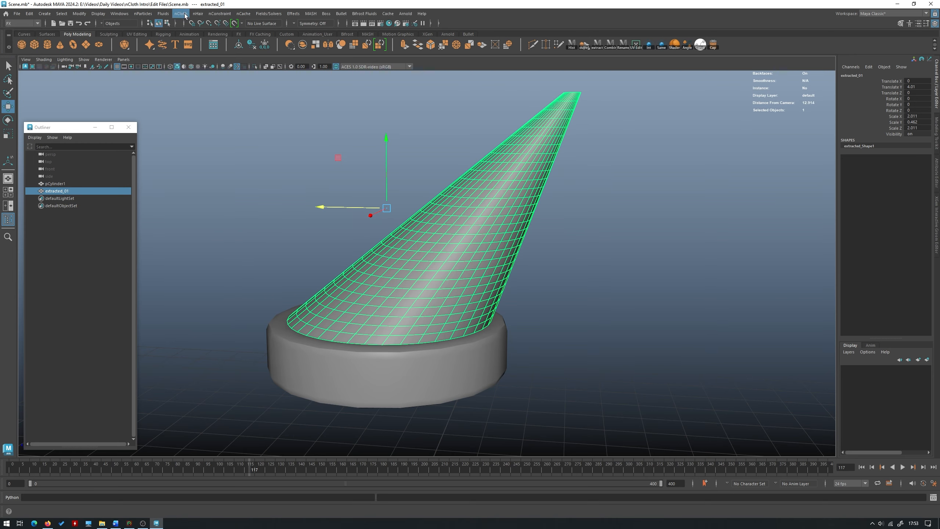
pyautogui.click(180, 14)
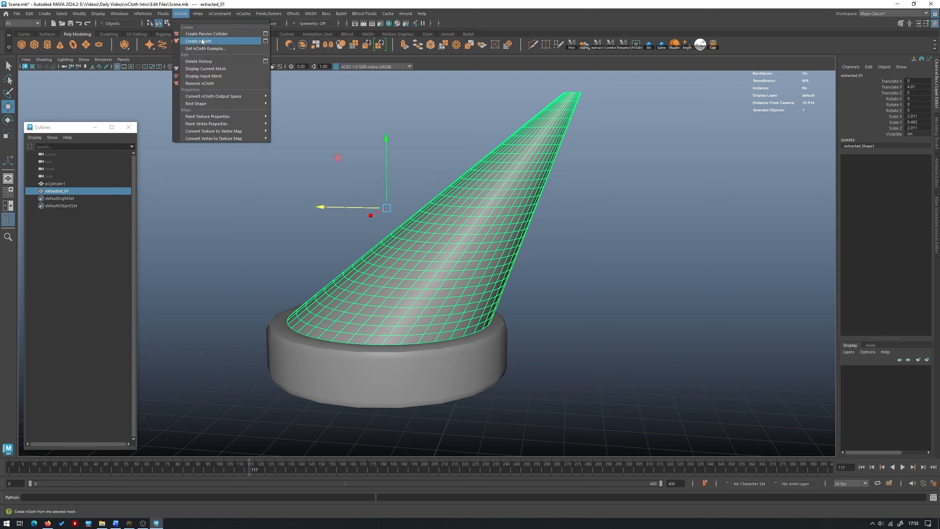
pyautogui.click(200, 34)
# - Make the bevelled base a passive collider for the leaning cone
pyautogui.click(370, 315)
pyautogui.click(180, 14)
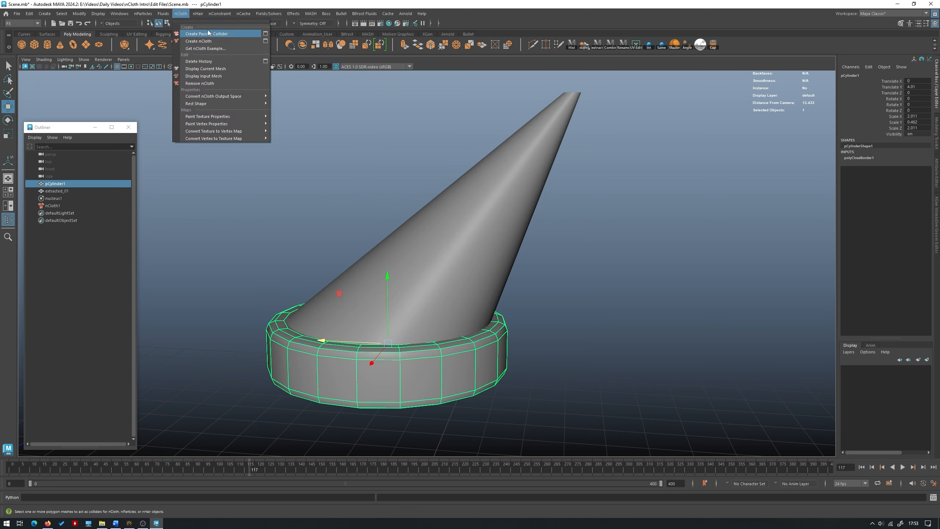
pyautogui.click(207, 33)
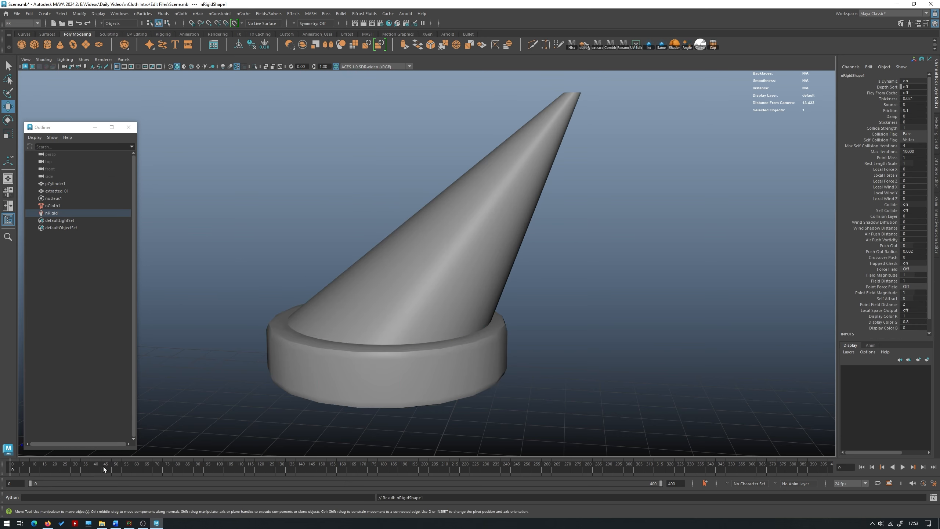
# - Play the simulation to frame 72 and examine where the cloth lies relative to the base
pyautogui.click(902, 467)
pyautogui.keyDown('alt'); pyautogui.moveTo(537, 367); pyautogui.dragTo(547, 422); pyautogui.keyUp('alt')
pyautogui.click(902, 469)
pyautogui.scroll(-8, 530, 364)
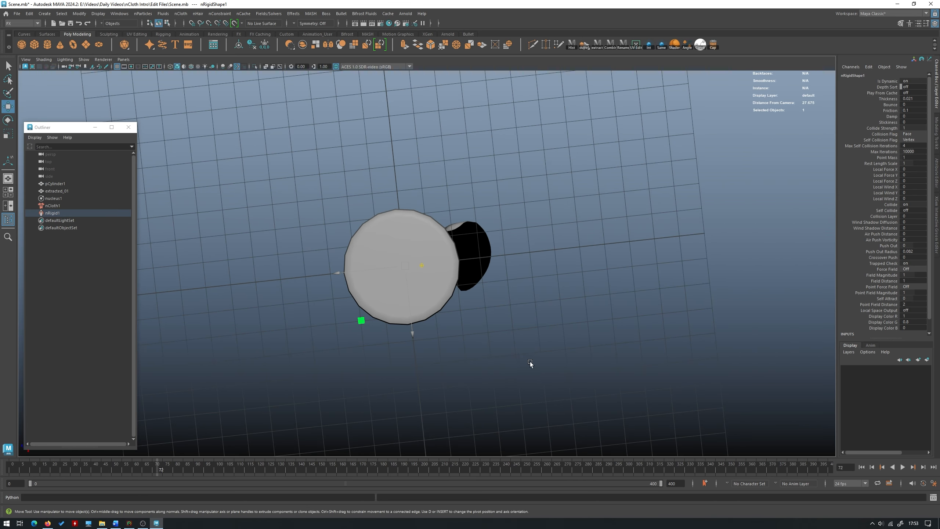
pyautogui.keyDown('alt'); pyautogui.moveTo(531, 363); pyautogui.dragTo(355, 333); pyautogui.keyUp('alt')
pyautogui.keyDown('alt'); pyautogui.moveTo(356, 332); pyautogui.dragTo(420, 193, button='middle'); pyautogui.keyUp('alt')
pyautogui.keyDown('alt'); pyautogui.moveTo(495, 332); pyautogui.dragTo(456, 346); pyautogui.keyUp('alt')
pyautogui.keyDown('alt'); pyautogui.moveTo(457, 346); pyautogui.dragTo(442, 429, button='middle'); pyautogui.keyUp('alt')
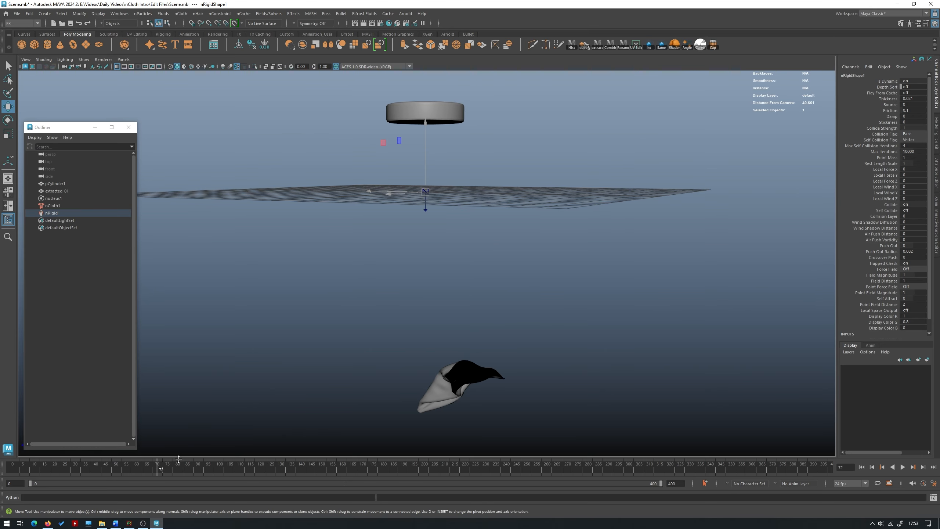
# - Return the timeline to frame 0 and frame the view on the bevelled base
pyautogui.click(10, 468)
pyautogui.keyDown('alt'); pyautogui.moveTo(445, 204); pyautogui.dragTo(399, 405, button='middle'); pyautogui.keyUp('alt')
pyautogui.keyDown('alt'); pyautogui.moveTo(399, 405); pyautogui.dragTo(561, 406, button='right'); pyautogui.keyUp('alt')
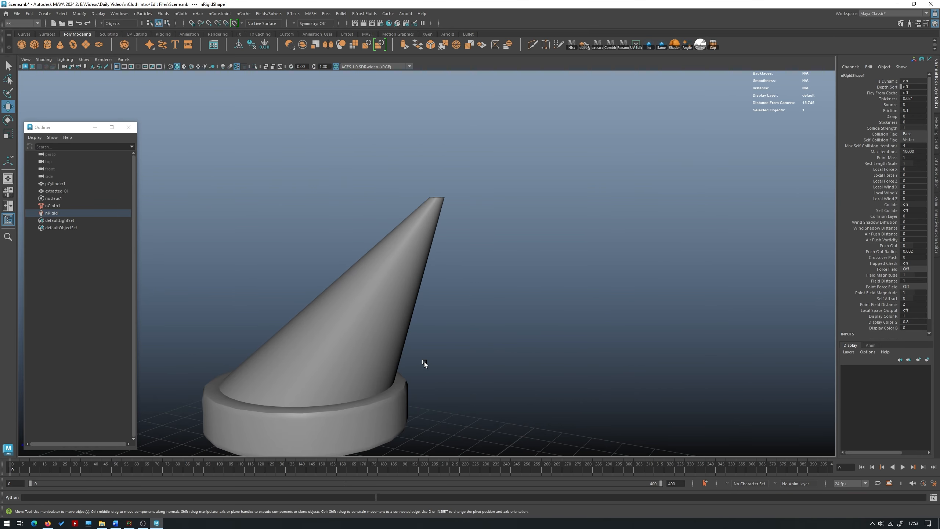
pyautogui.keyDown('alt'); pyautogui.moveTo(425, 364); pyautogui.dragTo(454, 376); pyautogui.keyUp('alt')
pyautogui.click(365, 371)
pyautogui.press('f')
pyautogui.keyDown('alt'); pyautogui.moveTo(453, 376); pyautogui.dragTo(456, 260, button='middle'); pyautogui.keyUp('alt')
pyautogui.keyDown('alt'); pyautogui.moveTo(455, 260); pyautogui.dragTo(375, 296); pyautogui.keyUp('alt')
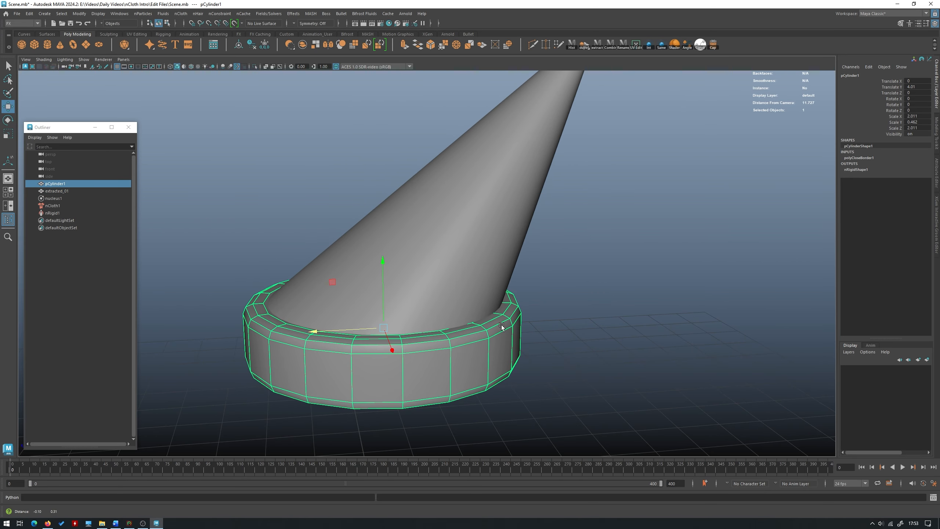
# - Select the full vertex loop along the cone's bottom border, with soft selection turned off
pyautogui.click(409, 255)
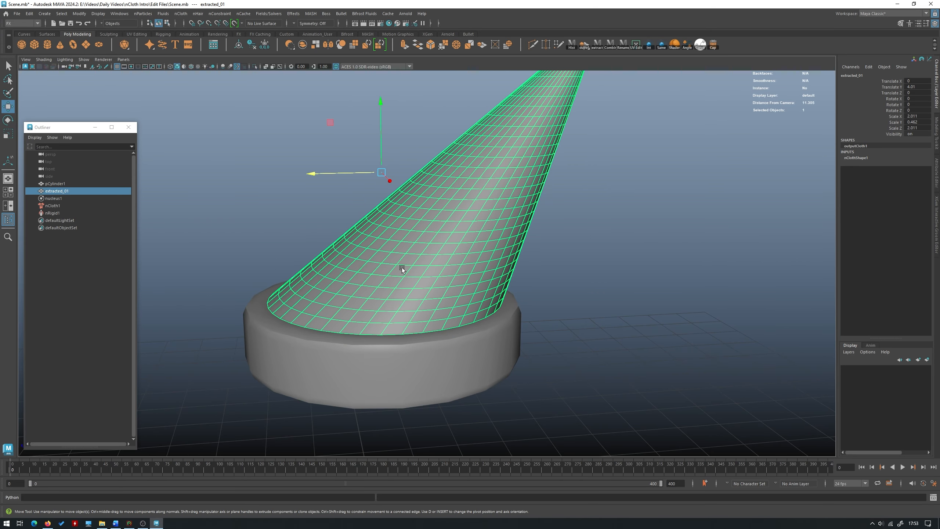
pyautogui.keyDown('shift'); pyautogui.click(499, 335); pyautogui.keyUp('shift')
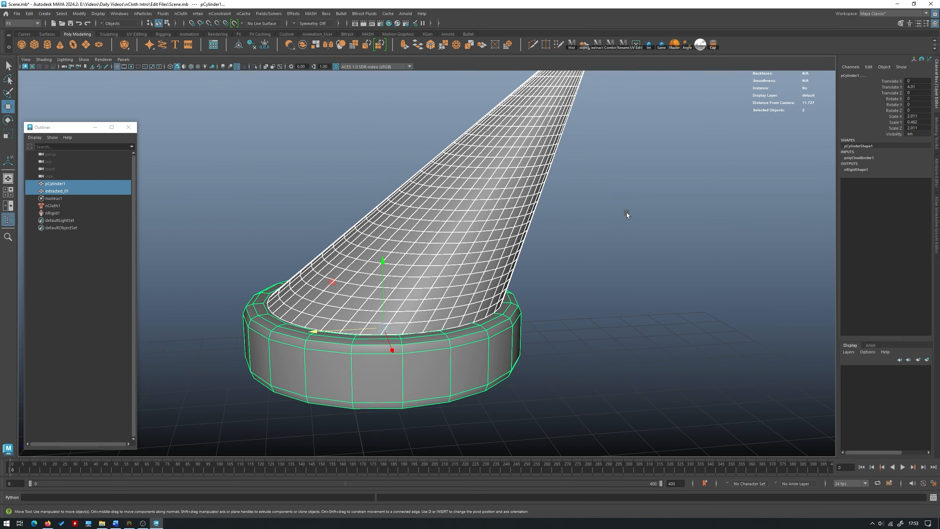
pyautogui.hotkey('ctrl', 'z')
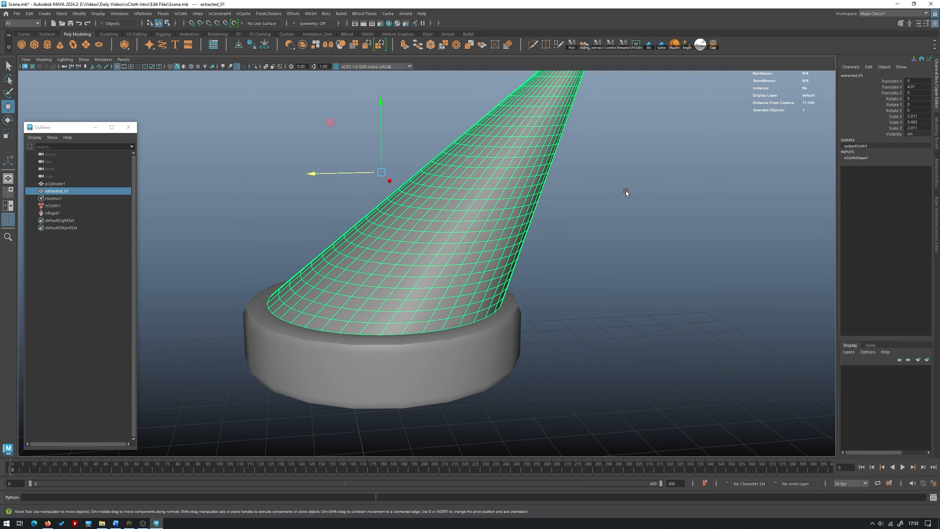
pyautogui.moveTo(625, 191); pyautogui.dragTo(583, 182, button='right')
pyautogui.click(382, 334)
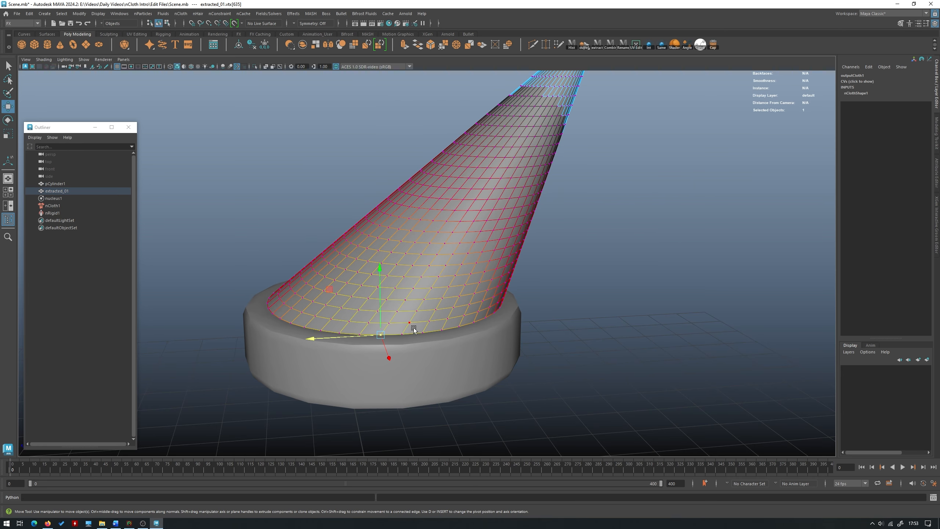
pyautogui.press('b')
pyautogui.keyDown('shift'); pyautogui.doubleClick(404, 333); pyautogui.keyUp('shift')
pyautogui.keyDown('alt'); pyautogui.moveTo(504, 267); pyautogui.dragTo(455, 292); pyautogui.keyUp('alt')
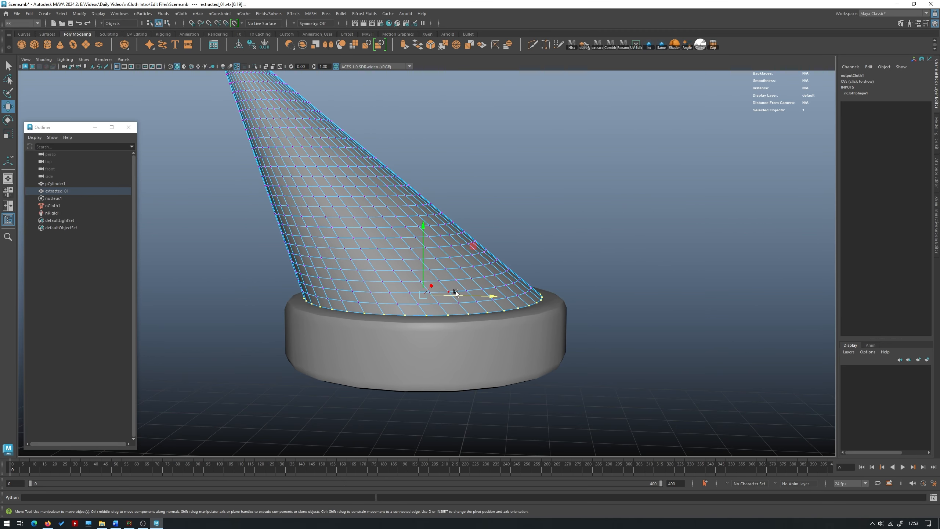
pyautogui.keyDown('alt'); pyautogui.moveTo(448, 337); pyautogui.dragTo(445, 338); pyautogui.keyUp('alt')
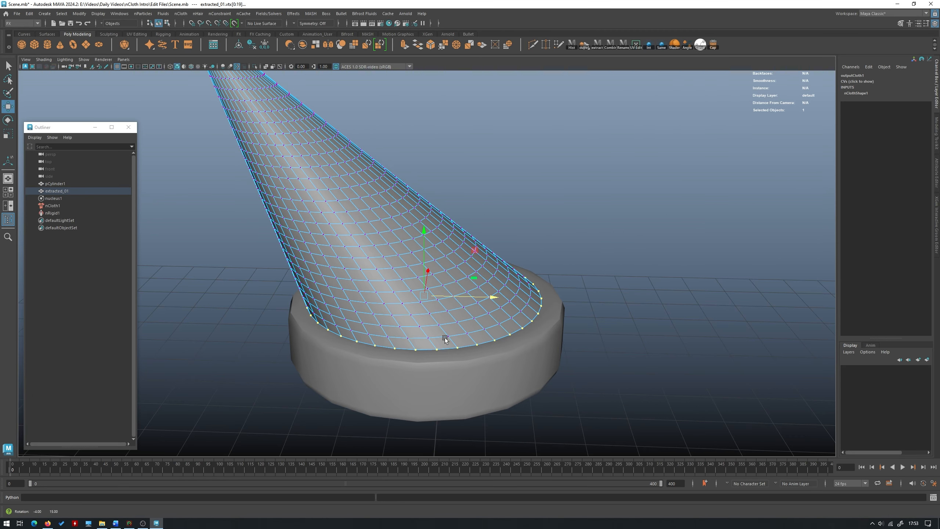
# - Add the vertex loop on the base's upper rim, just outside the cone's border, to the selection
pyautogui.keyDown('shift'); pyautogui.click(425, 378); pyautogui.keyUp('shift')
pyautogui.moveTo(640, 235); pyautogui.dragTo(602, 226, button='right')
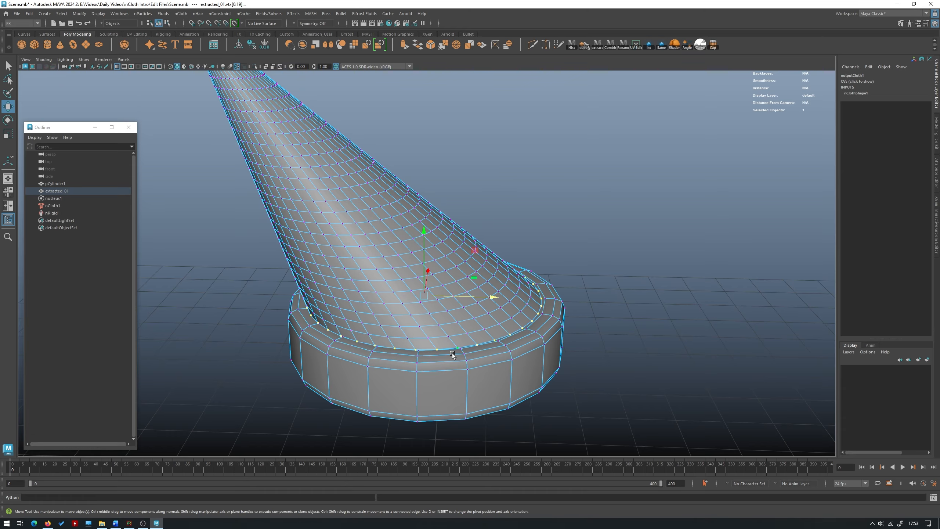
pyautogui.scroll(3, 452, 355)
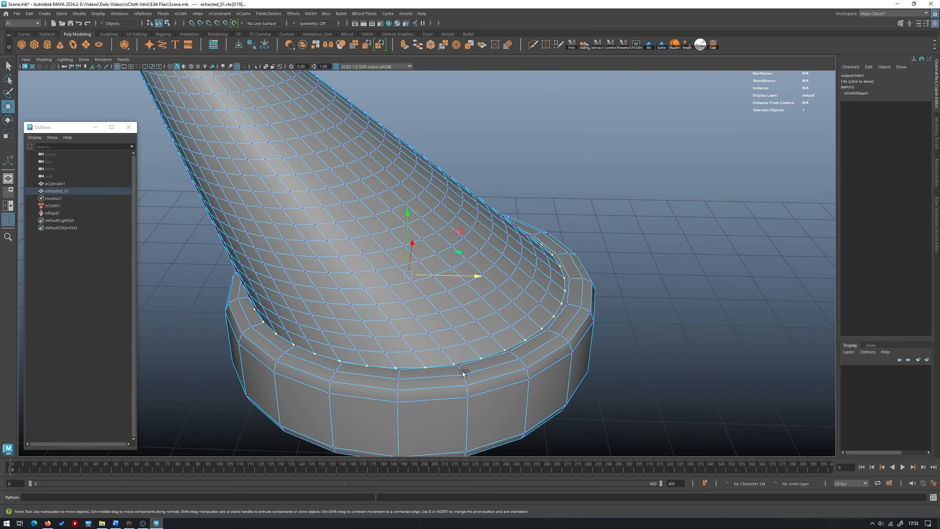
pyautogui.keyDown('shift'); pyautogui.click(462, 372); pyautogui.keyUp('shift')
pyautogui.keyDown('shift'); pyautogui.doubleClick(520, 358); pyautogui.keyUp('shift')
# - Create a Component to Component nConstraint between the selected cone border and base rim vertices
pyautogui.keyDown('alt'); pyautogui.moveTo(718, 265); pyautogui.dragTo(394, 239); pyautogui.keyUp('alt')
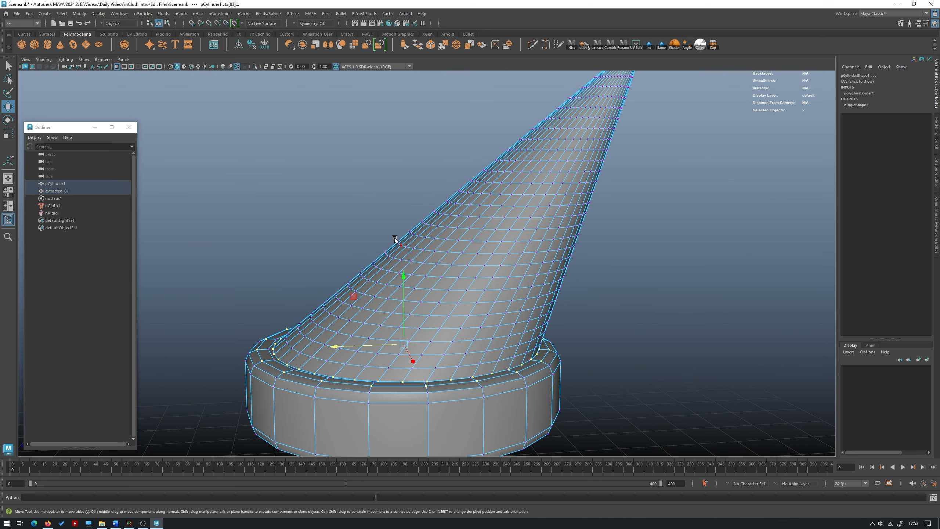
pyautogui.click(220, 13)
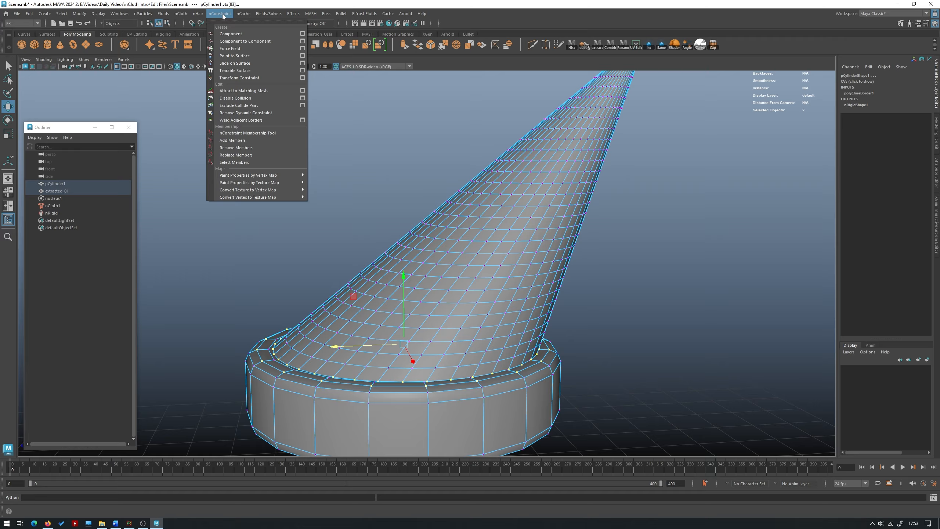
pyautogui.click(242, 41)
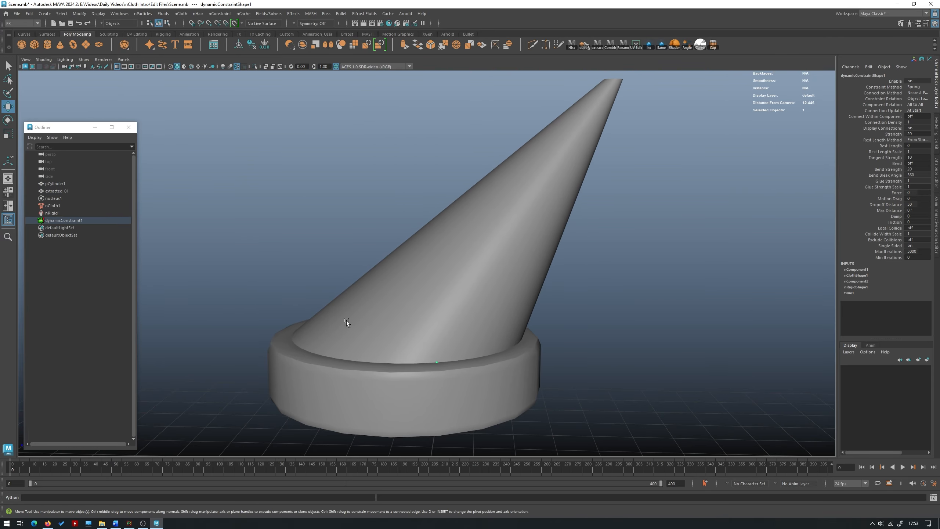
# - Play the constrained cloth simulation to frame 146
pyautogui.click(902, 467)
pyautogui.keyDown('alt'); pyautogui.moveTo(605, 347); pyautogui.dragTo(517, 312, button='right'); pyautogui.keyUp('alt')
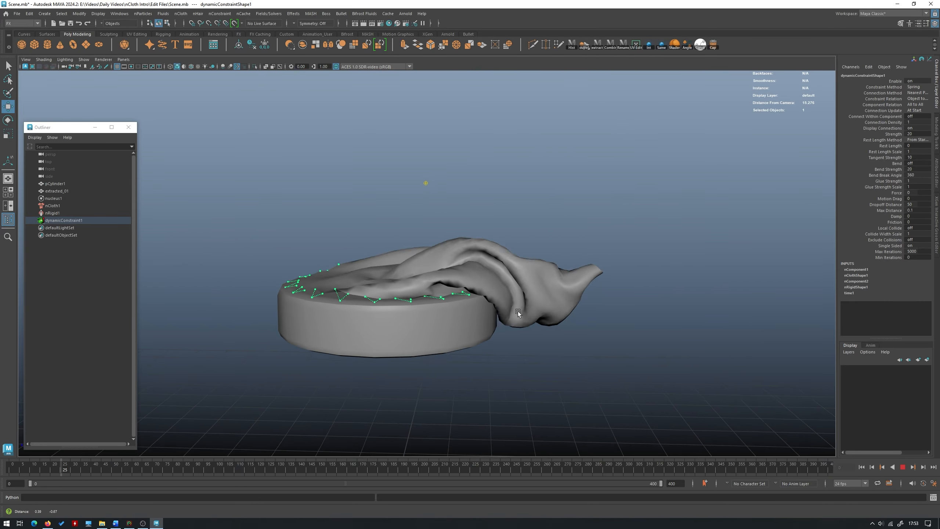
pyautogui.keyDown('alt'); pyautogui.moveTo(518, 311); pyautogui.dragTo(469, 278); pyautogui.keyUp('alt')
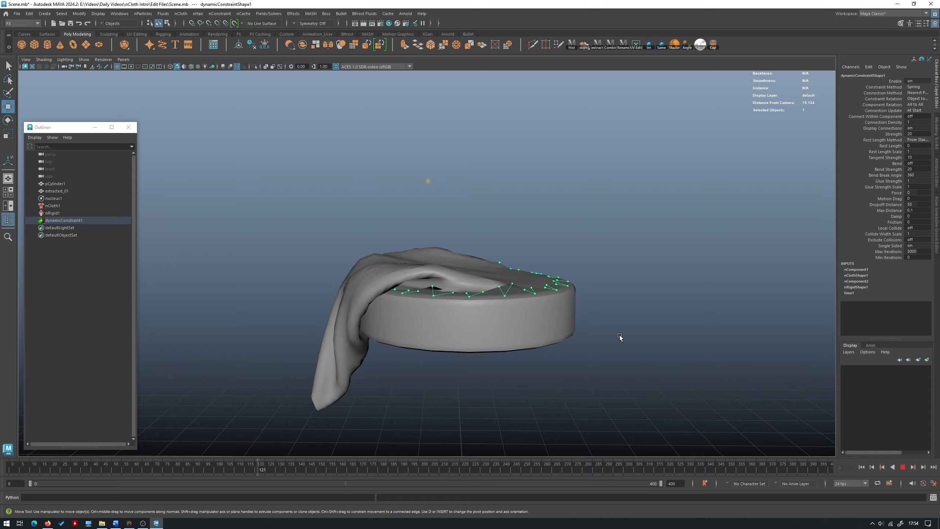
pyautogui.click(903, 468)
# - Examine up close how the constraint links hold the cloth's border to the base's upper rim
pyautogui.click(478, 321)
pyautogui.keyDown('alt'); pyautogui.moveTo(623, 343); pyautogui.dragTo(544, 355); pyautogui.keyUp('alt')
pyautogui.click(613, 252)
pyautogui.keyDown('alt'); pyautogui.moveTo(612, 249); pyautogui.dragTo(517, 221); pyautogui.keyUp('alt')
pyautogui.scroll(5, 517, 220)
pyautogui.click(440, 187)
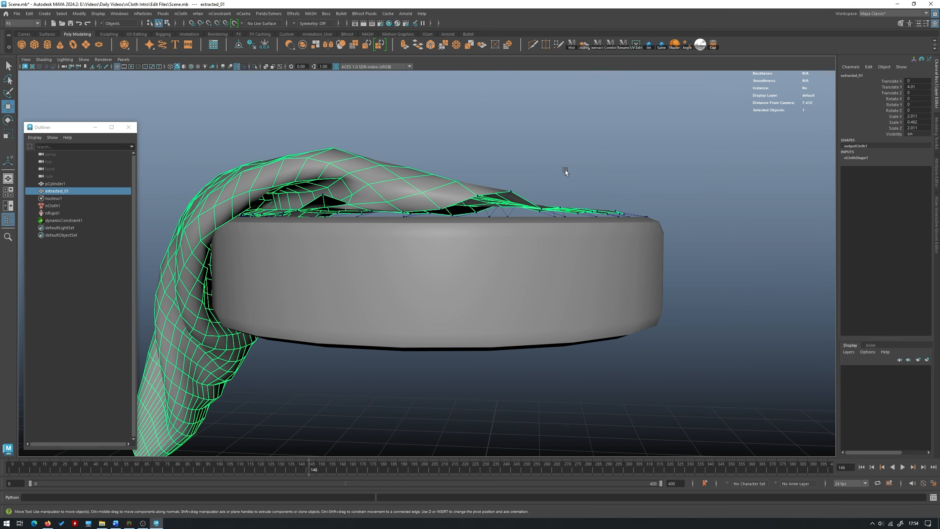
pyautogui.scroll(-5, 595, 166)
pyautogui.keyDown('alt'); pyautogui.moveTo(512, 181); pyautogui.dragTo(529, 205); pyautogui.keyUp('alt')
pyautogui.click(663, 261)
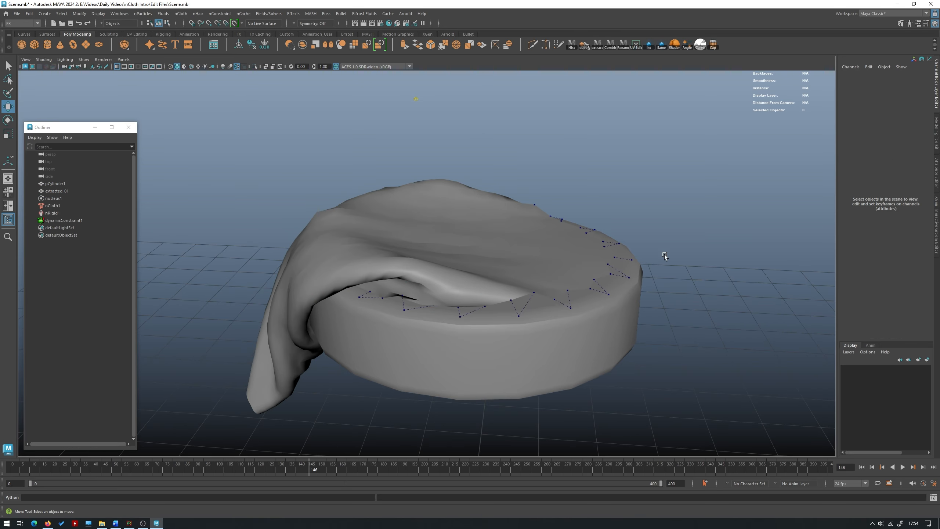
# - Examine the draped cloth and its hanging tip from several sides of the base
pyautogui.keyDown('alt'); pyautogui.moveTo(663, 260); pyautogui.dragTo(477, 248); pyautogui.keyUp('alt')
pyautogui.click(477, 248)
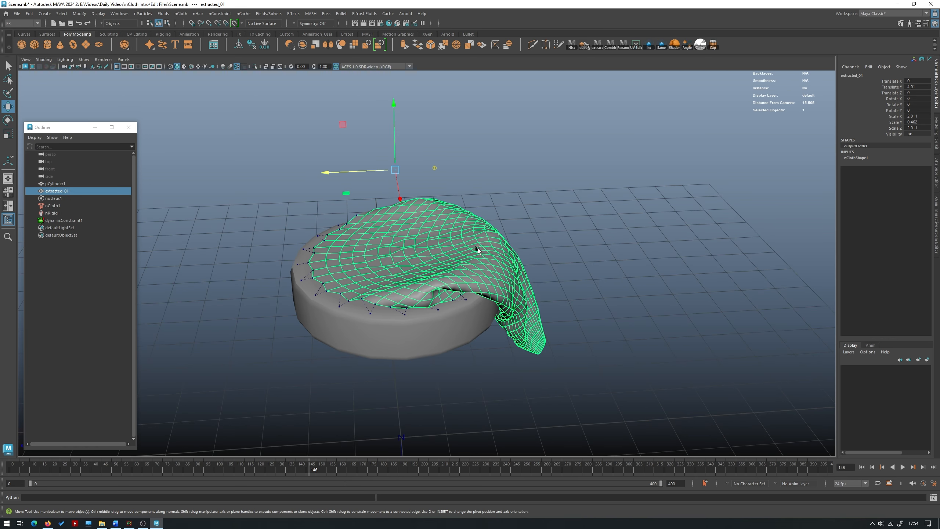
pyautogui.click(636, 265)
pyautogui.keyDown('alt'); pyautogui.moveTo(635, 265); pyautogui.dragTo(453, 287); pyautogui.keyUp('alt')
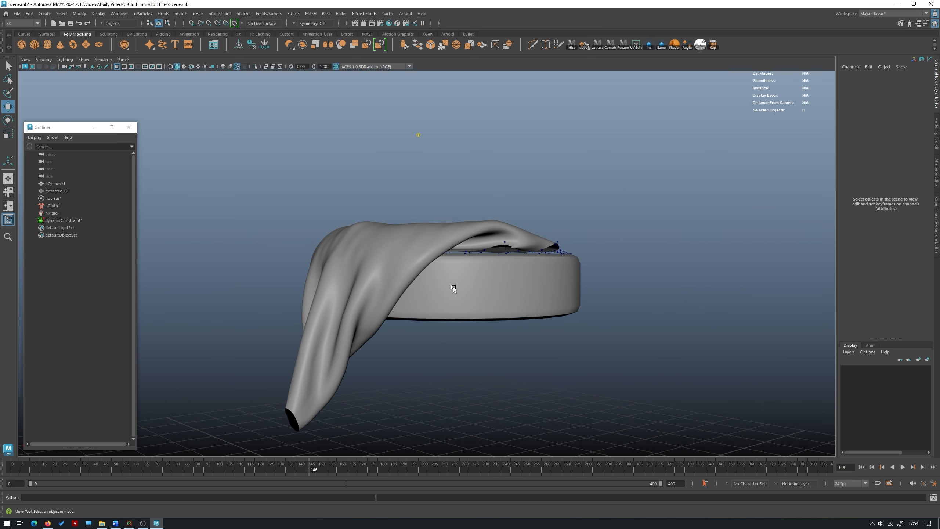
pyautogui.click(453, 286)
pyautogui.click(393, 184)
pyautogui.keyDown('alt'); pyautogui.moveTo(393, 184); pyautogui.dragTo(422, 220); pyautogui.keyUp('alt')
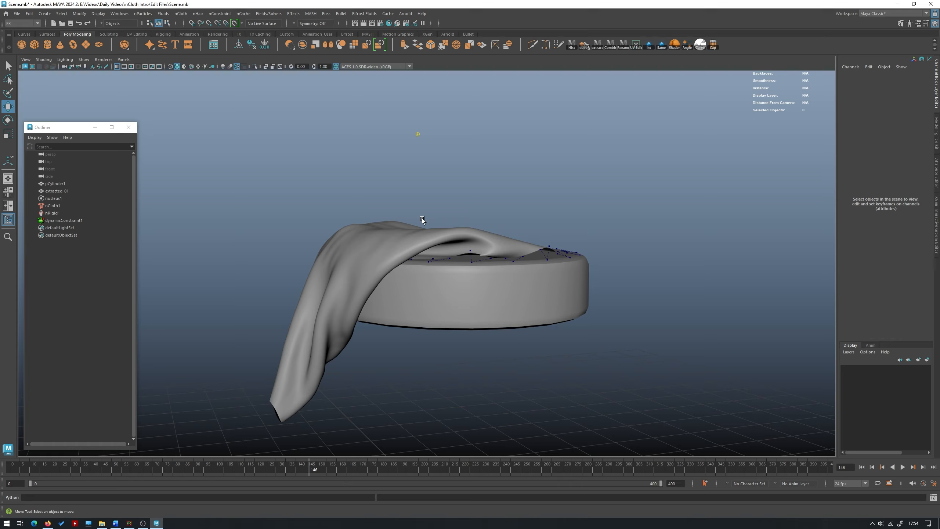
# - Select the cloth cone and rewind the simulation to frame 0
pyautogui.click(372, 245)
pyautogui.moveTo(57, 471); pyautogui.dragTo(1, 469)
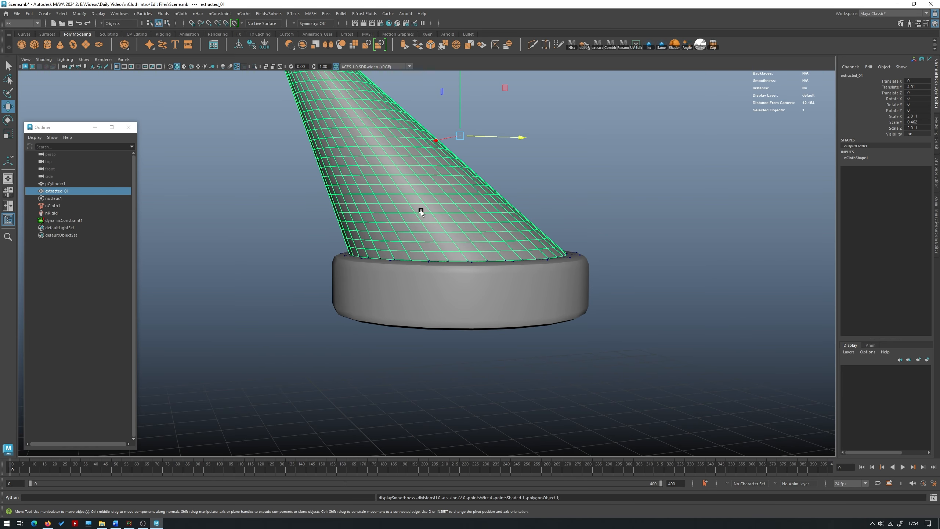
# - Set the nCloth's collision Thickness to 0.1 and play the simulation to about frame 112
pyautogui.press('f')
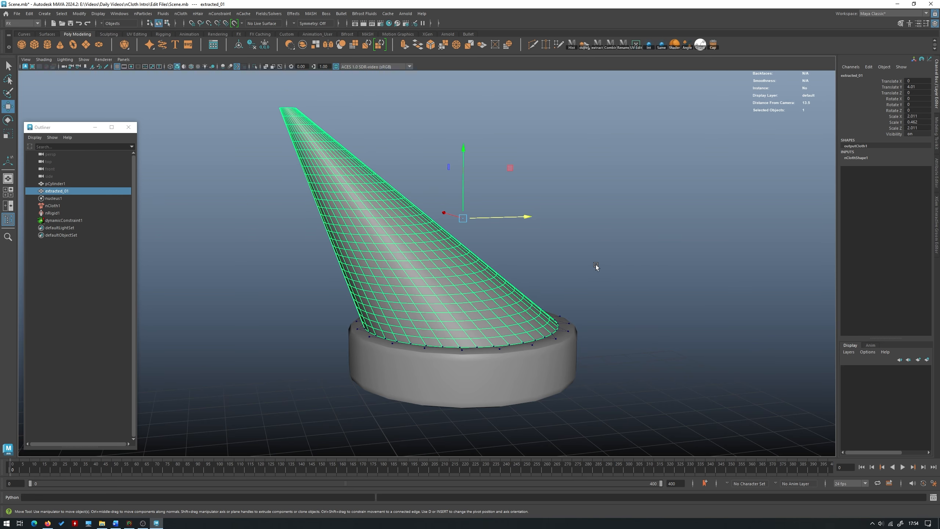
pyautogui.click(937, 166)
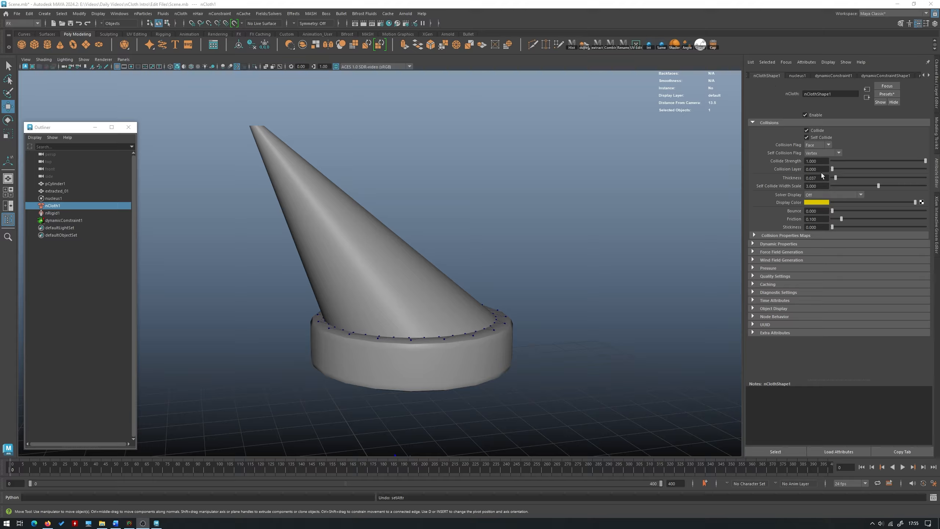
pyautogui.click(822, 177)
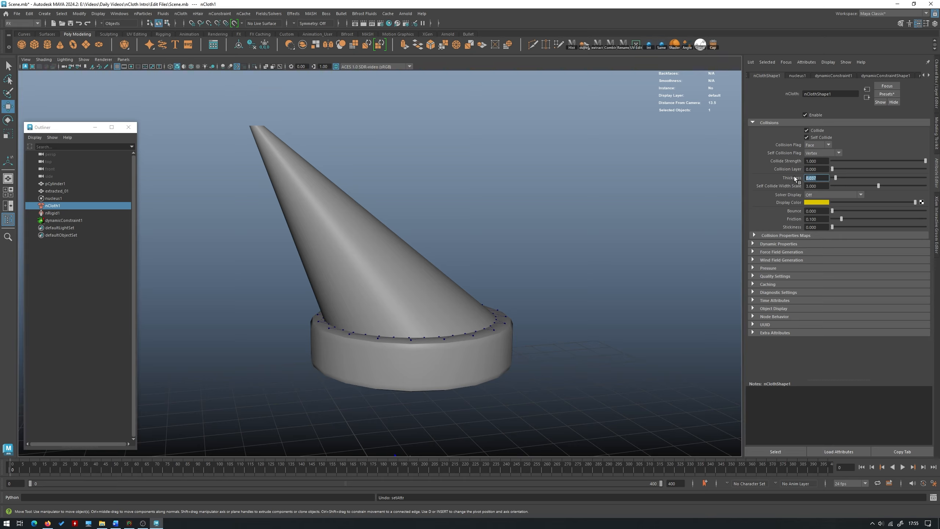
pyautogui.click(820, 180)
pyautogui.click(902, 467)
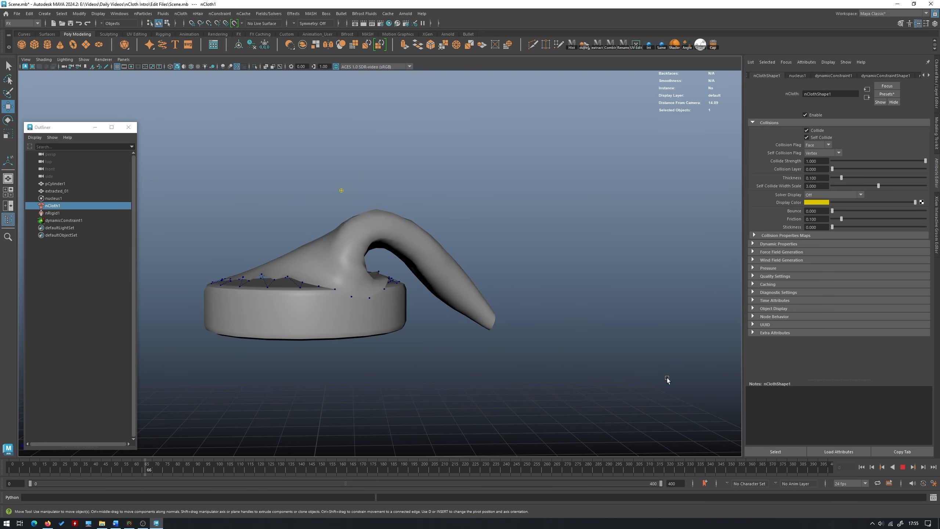
pyautogui.click(902, 469)
# - Check the thicker draped cloth from several sides, and rewind the simulation to frame 0 with the cloth selected in unsmoothed display
pyautogui.keyDown('alt'); pyautogui.moveTo(688, 294); pyautogui.dragTo(487, 319); pyautogui.keyUp('alt')
pyautogui.click(400, 260)
pyautogui.click(609, 204)
pyautogui.keyDown('alt'); pyautogui.moveTo(659, 263); pyautogui.dragTo(480, 345); pyautogui.keyUp('alt')
pyautogui.click(424, 266)
pyautogui.moveTo(47, 472); pyautogui.dragTo(12, 473)
pyautogui.press('1')
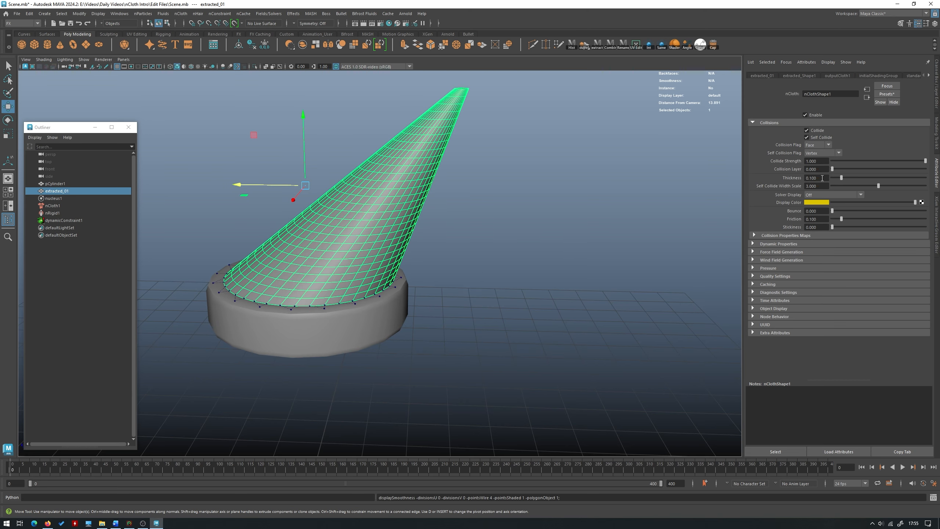
# - Set the nCloth's collision Thickness to 0.07 and replay the simulation from the start
pyautogui.click(821, 178)
pyautogui.press('BackSpace')
pyautogui.write('7')
pyautogui.press('Return')
pyautogui.hotkey('alt', 'v')
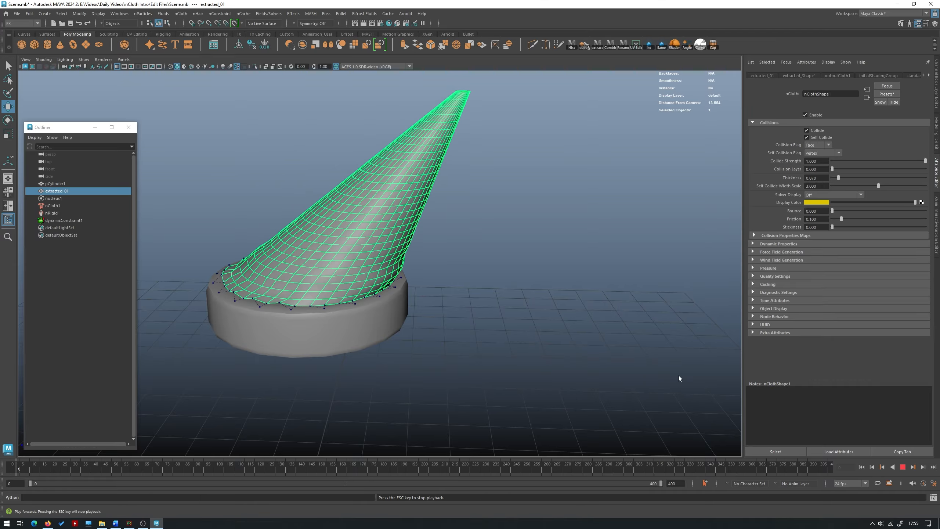
pyautogui.click(903, 467)
# - Examine the draped cloth's folds, its hanging tip and the constraint links around the base's rim from several angles
pyautogui.keyDown('alt'); pyautogui.moveTo(524, 304); pyautogui.dragTo(562, 230); pyautogui.keyUp('alt')
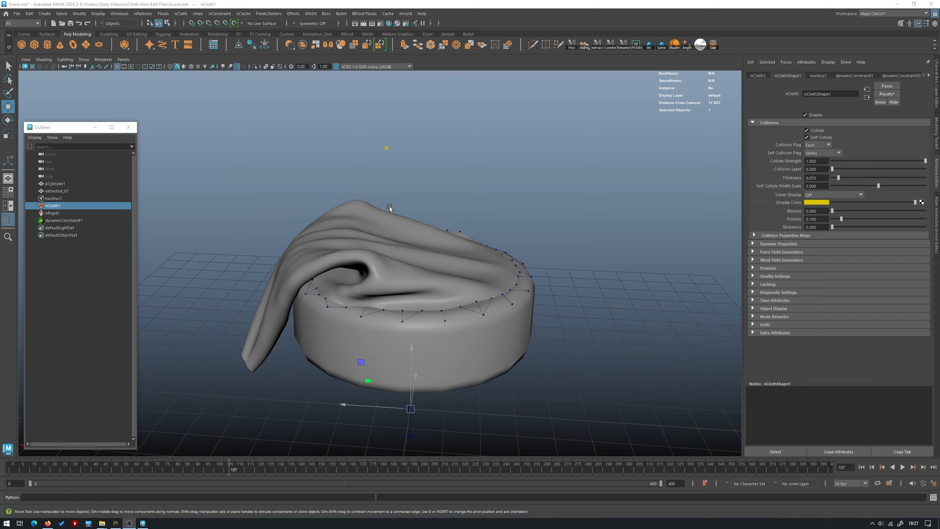
pyautogui.click(411, 237)
pyautogui.click(448, 182)
pyautogui.keyDown('alt'); pyautogui.moveTo(447, 182); pyautogui.dragTo(416, 240); pyautogui.keyUp('alt')
pyautogui.click(416, 239)
pyautogui.click(484, 175)
pyautogui.keyDown('alt'); pyautogui.moveTo(484, 175); pyautogui.dragTo(412, 181); pyautogui.keyUp('alt')
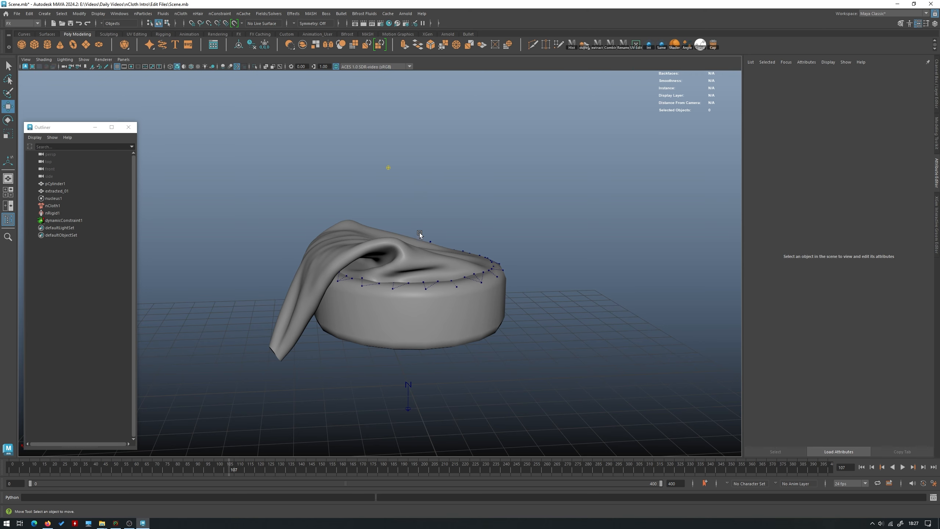
pyautogui.keyDown('alt'); pyautogui.moveTo(419, 232); pyautogui.dragTo(473, 219); pyautogui.keyUp('alt')
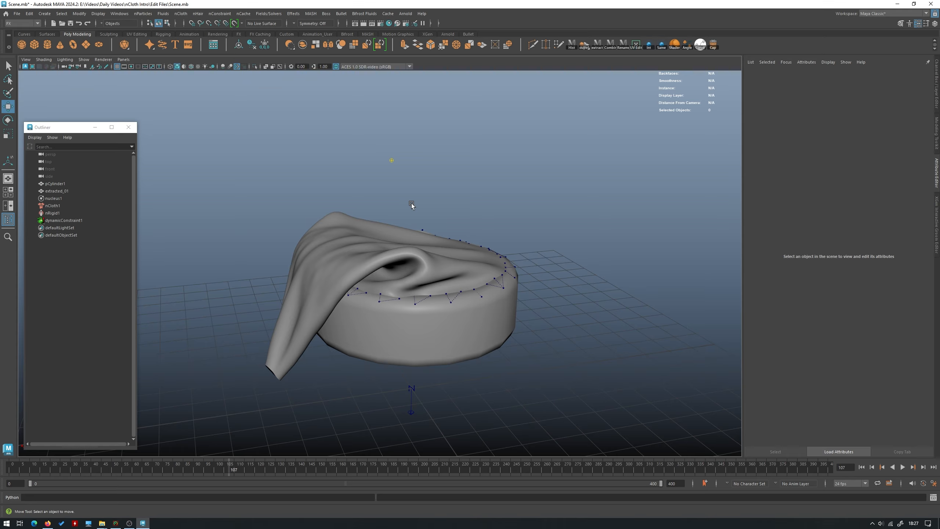
pyautogui.keyDown('alt'); pyautogui.moveTo(397, 217); pyautogui.dragTo(423, 213); pyautogui.keyUp('alt')
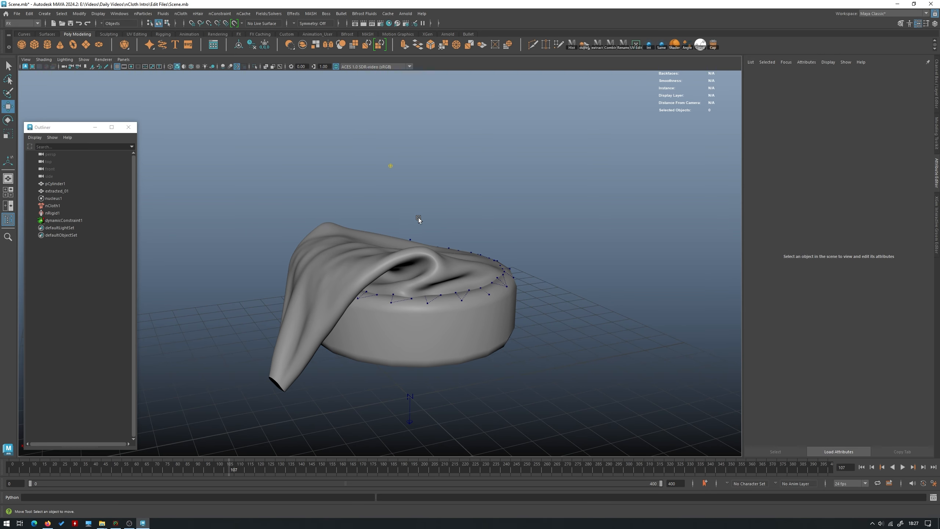